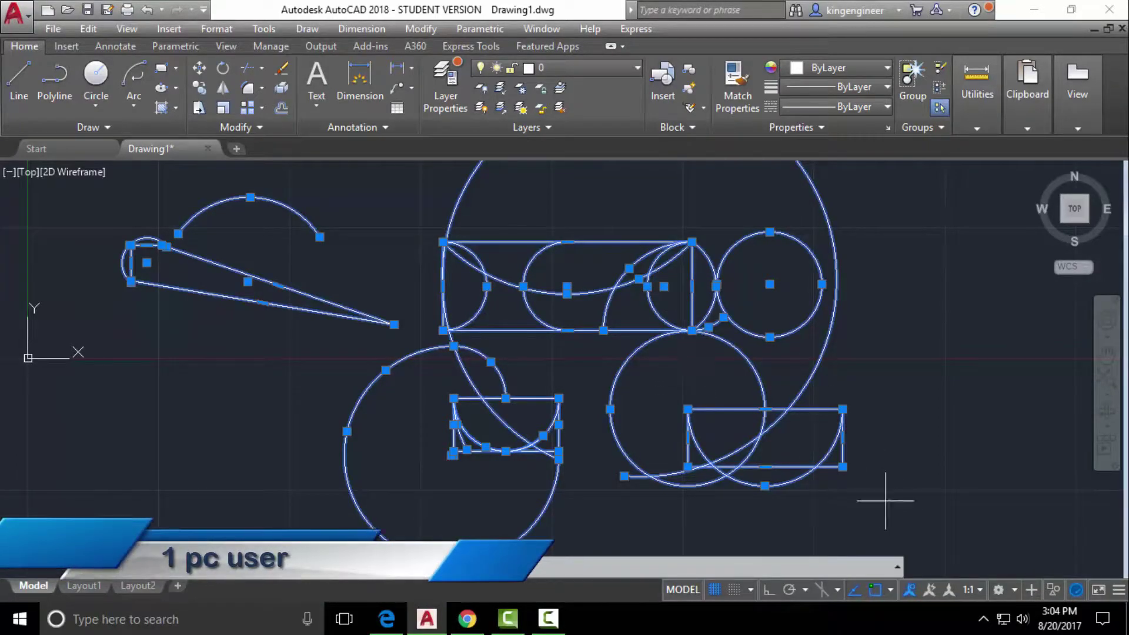
mouse_move(601, 473)
left_mouse_down()
mouse_move(765, 212)
mouse_move(114, 240)
mouse_move(1052, 471)
mouse_move(242, 428)
mouse_move(811, 552)
mouse_move(1081, 424)
mouse_move(705, 488)
mouse_move(1105, 435)
mouse_move(96, 403)
mouse_move(1049, 386)
mouse_move(794, 253)
mouse_move(1023, 389)
mouse_move(106, 330)
mouse_move(588, 511)
mouse_move(157, 449)
mouse_move(456, 584)
mouse_move(400, 600)
mouse_move(135, 622)
mouse_move(377, 447)
left_mouse_up()
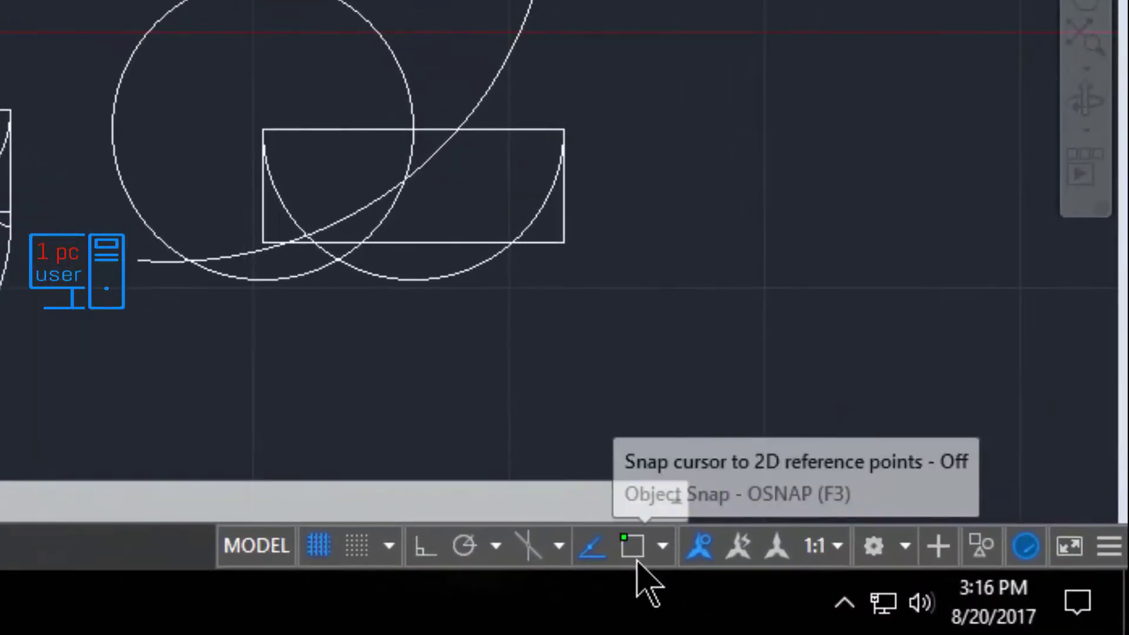
Step: Turn on object snap and enable the Node snap mode
left_click(635, 552)
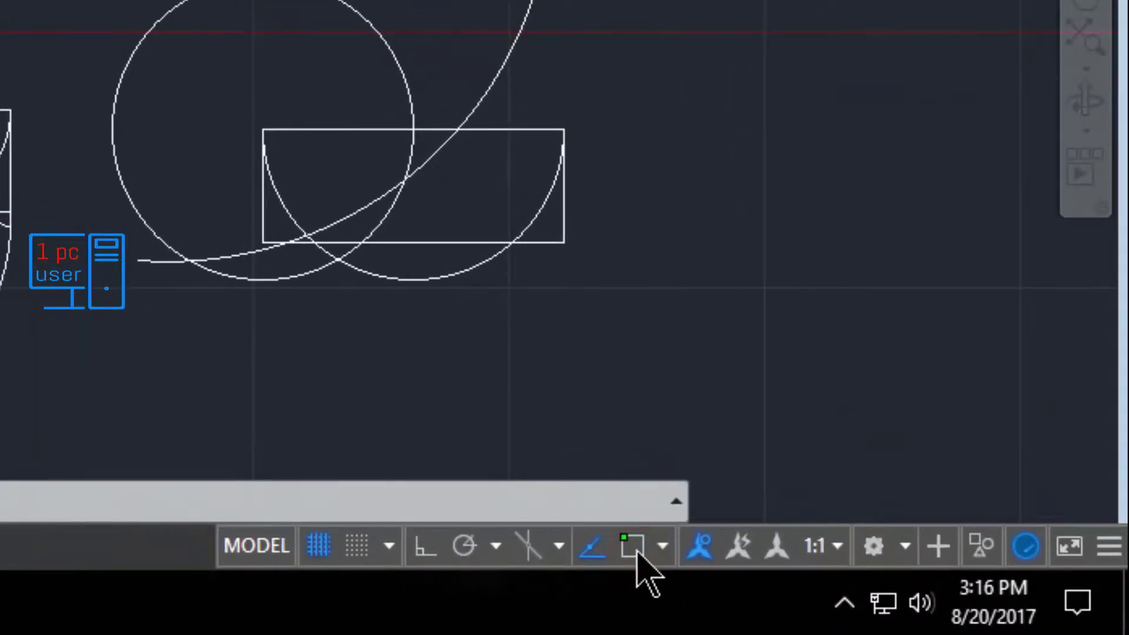
left_click(629, 548)
left_click(663, 547)
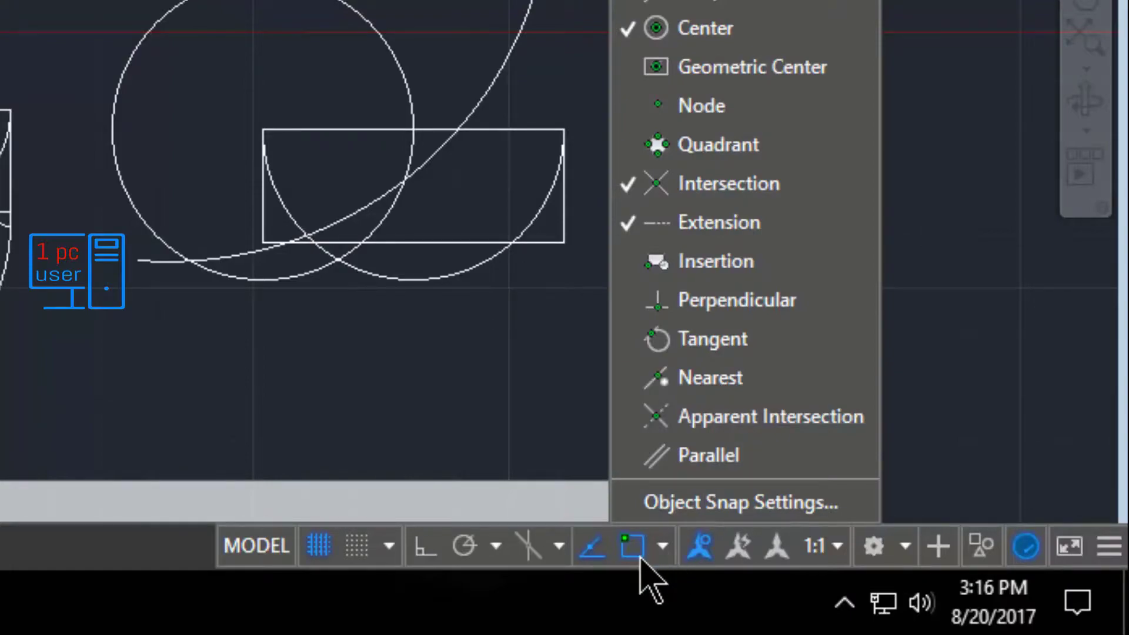
left_click(704, 106)
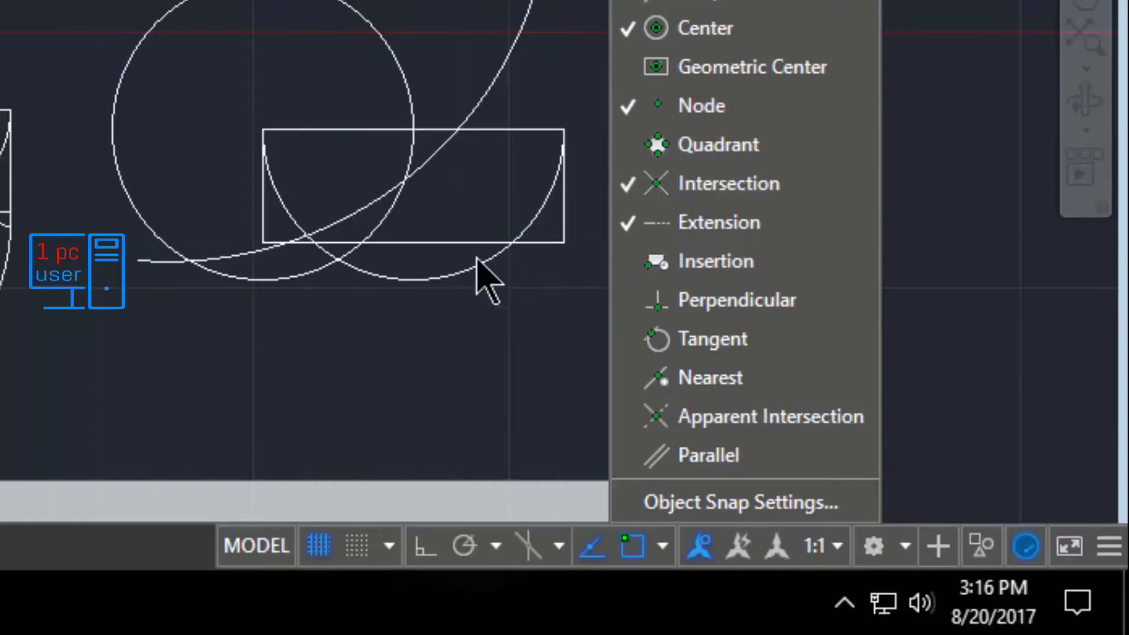
left_click(436, 343)
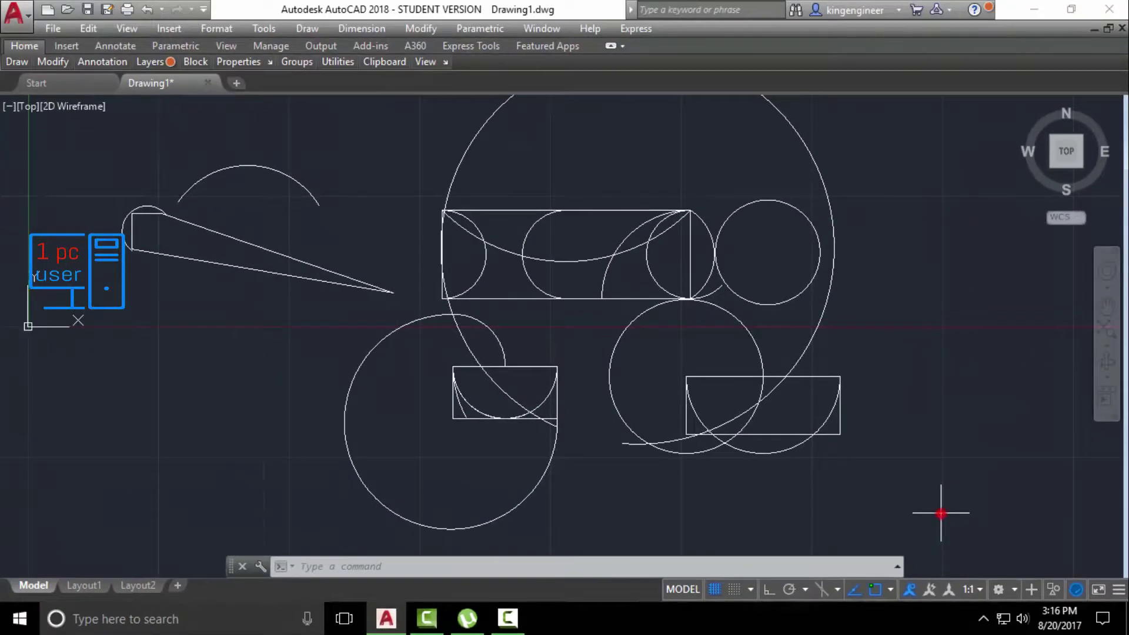
Step: Erase all the existing circles, arcs, rectangles and lines from the drawing
left_click(940, 513)
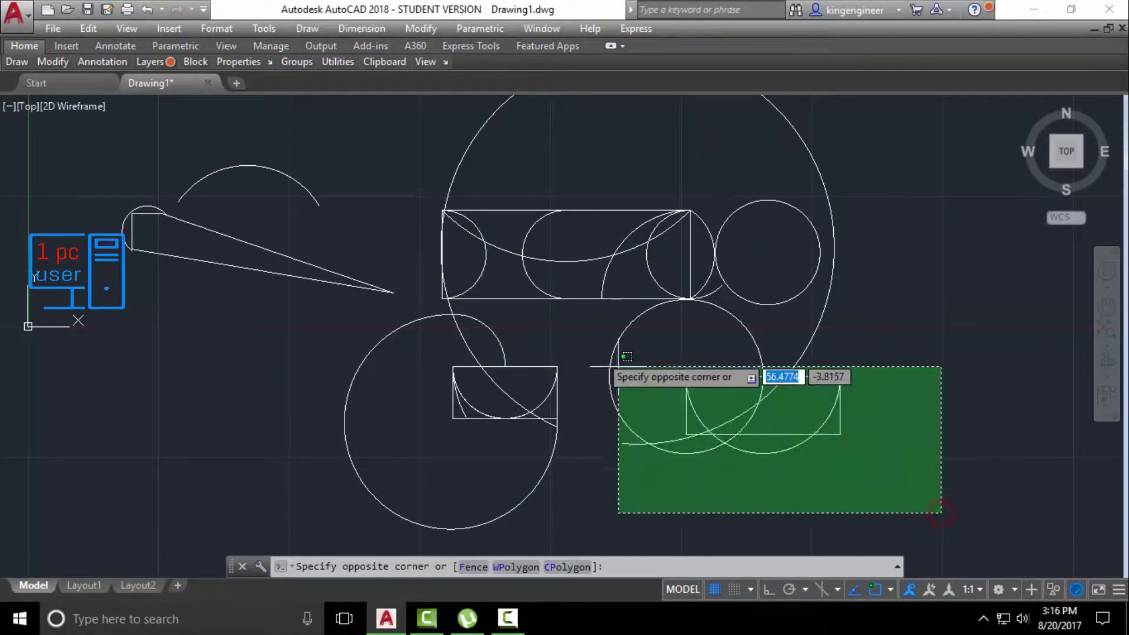
left_click(164, 141)
key("Delete")
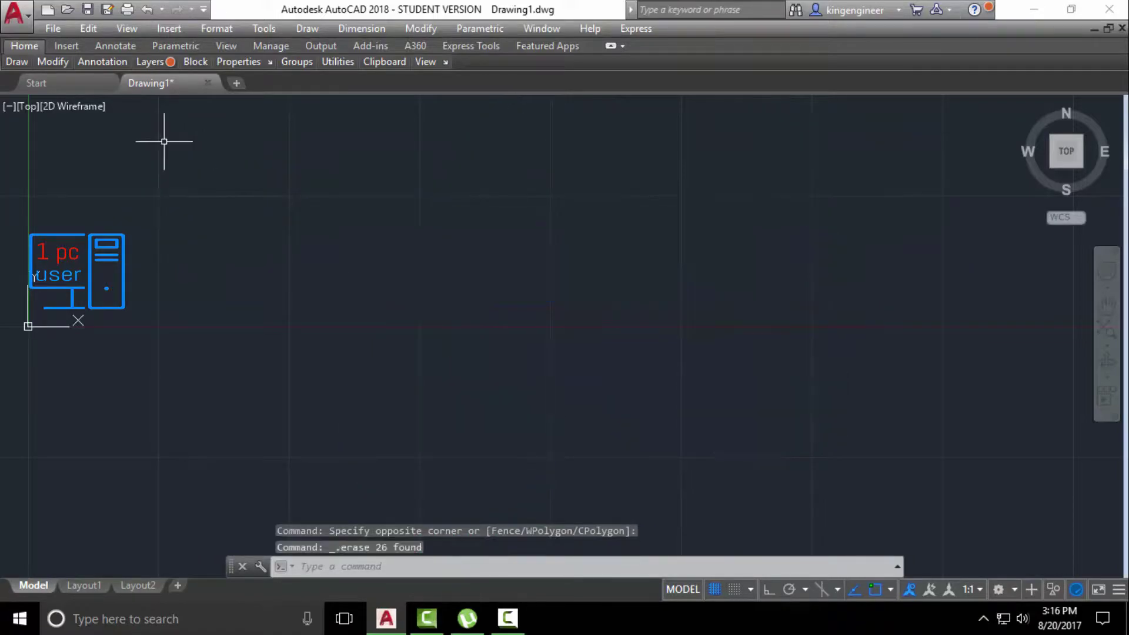
Step: Start the Arc command through its alias A
middle_click_drag(229, 284, 249, 496)
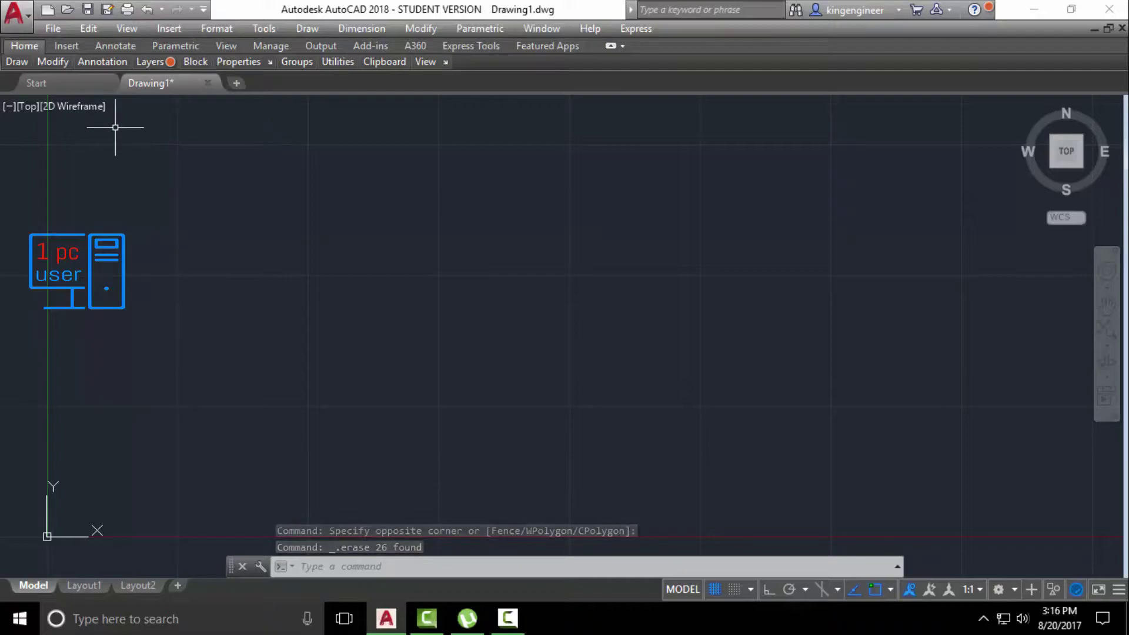
left_click(349, 566)
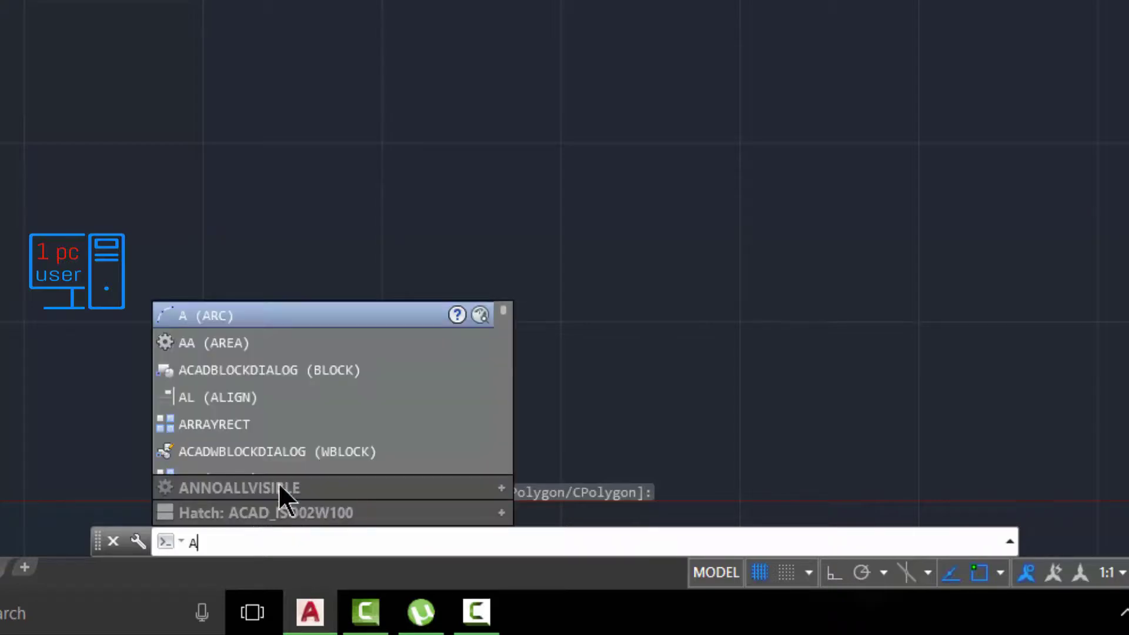
left_click(238, 316)
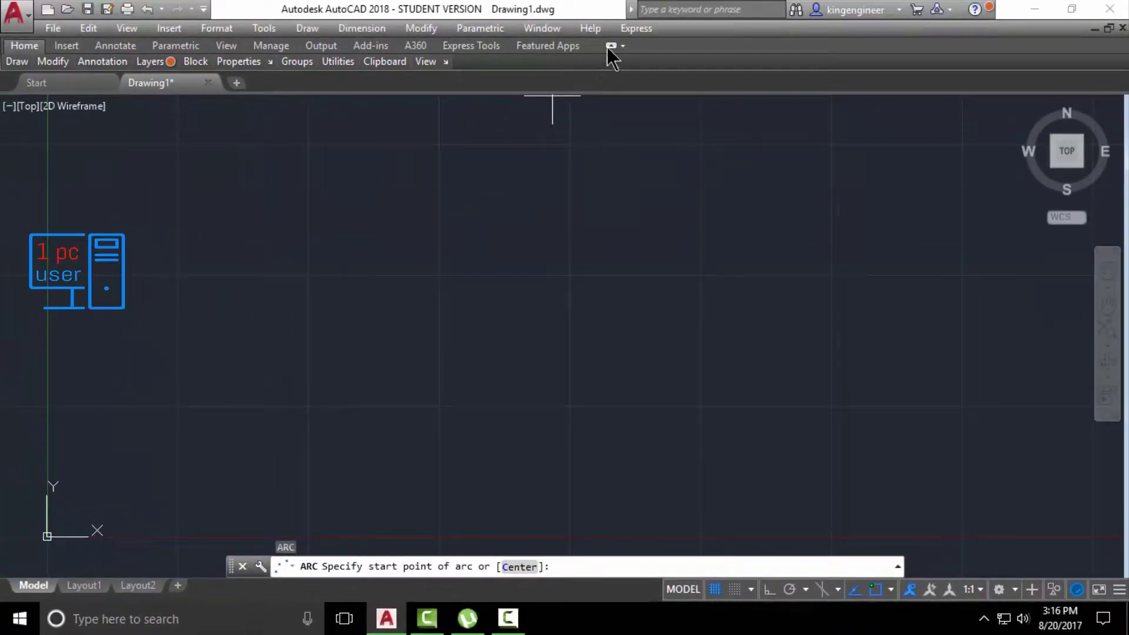
Step: Cycle the ribbon's display states until its full panels are shown, keeping the program window maximized
left_click(610, 45)
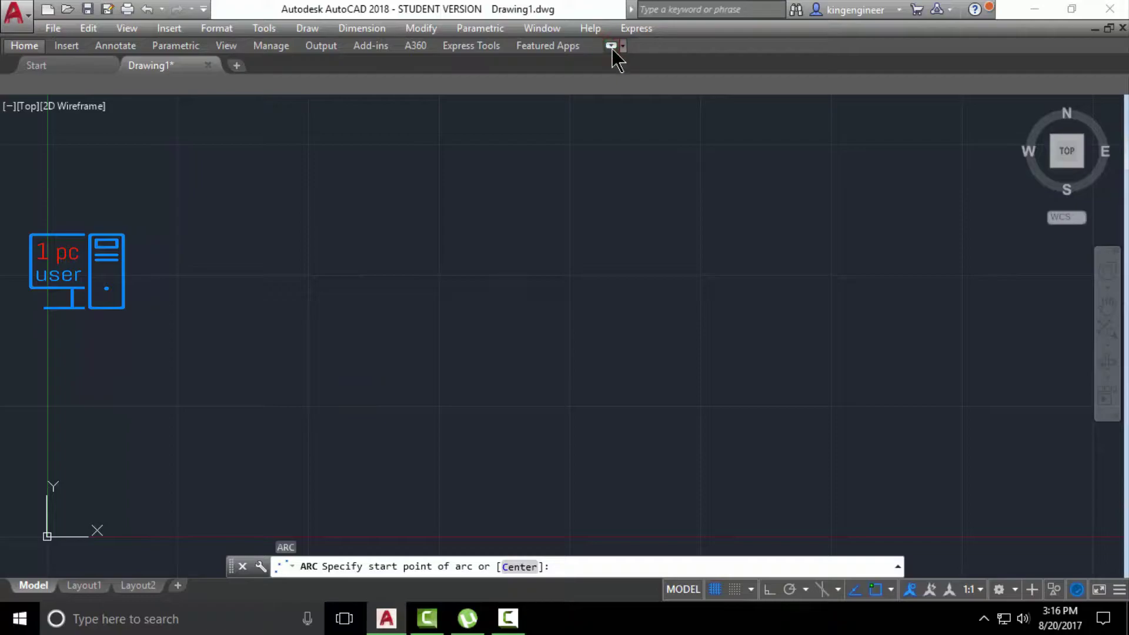
left_click(610, 46)
left_click(610, 46)
left_click(610, 46)
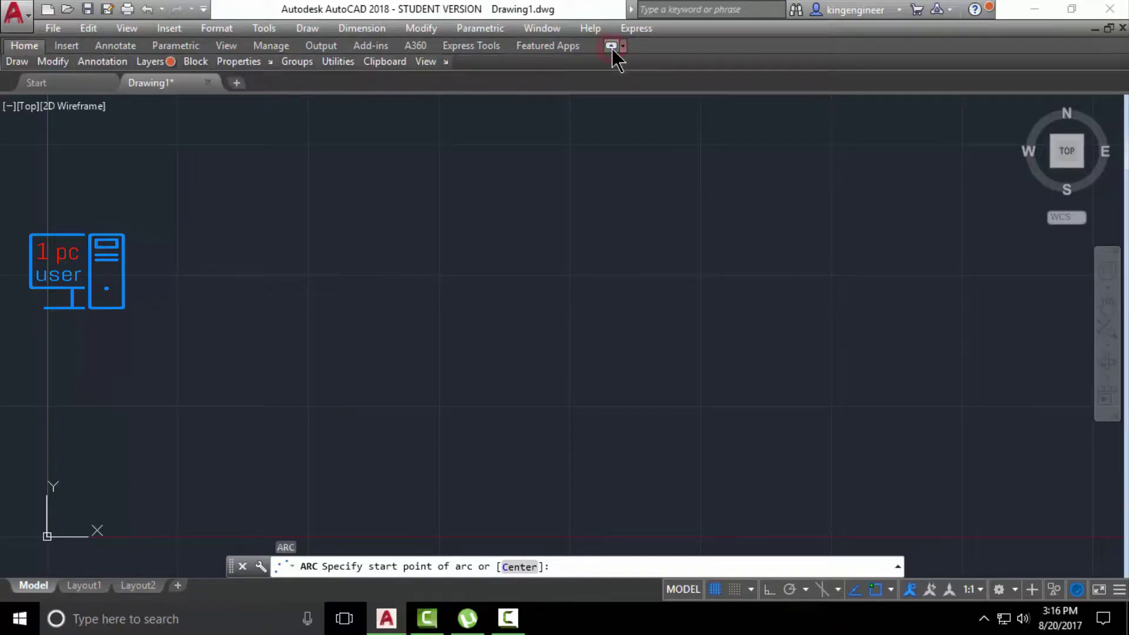
left_click(610, 46)
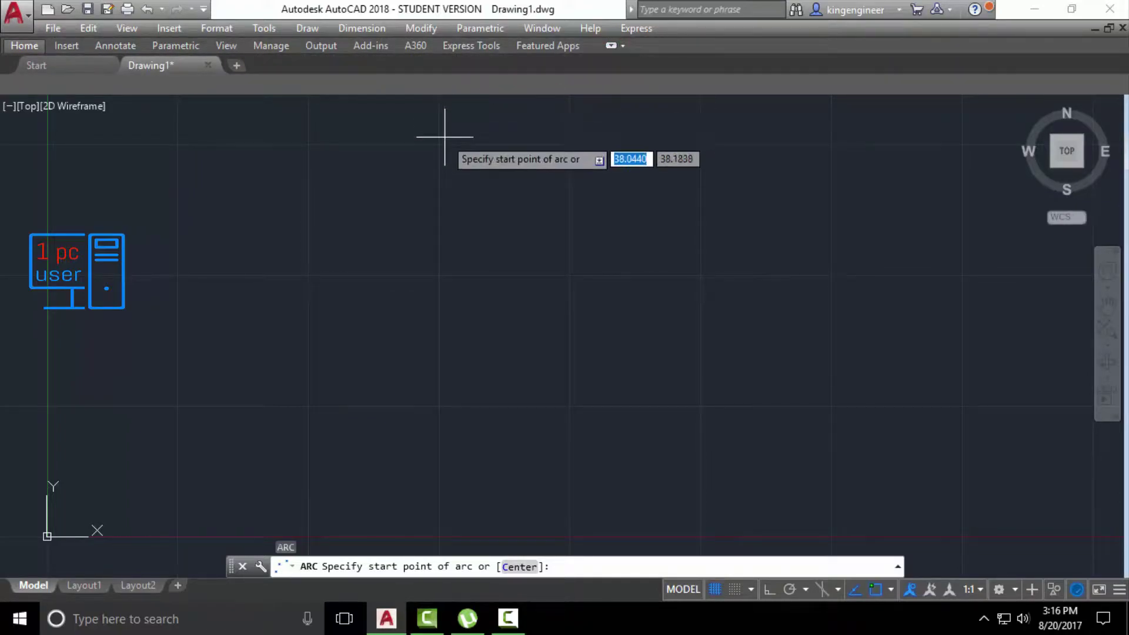
left_click(611, 46)
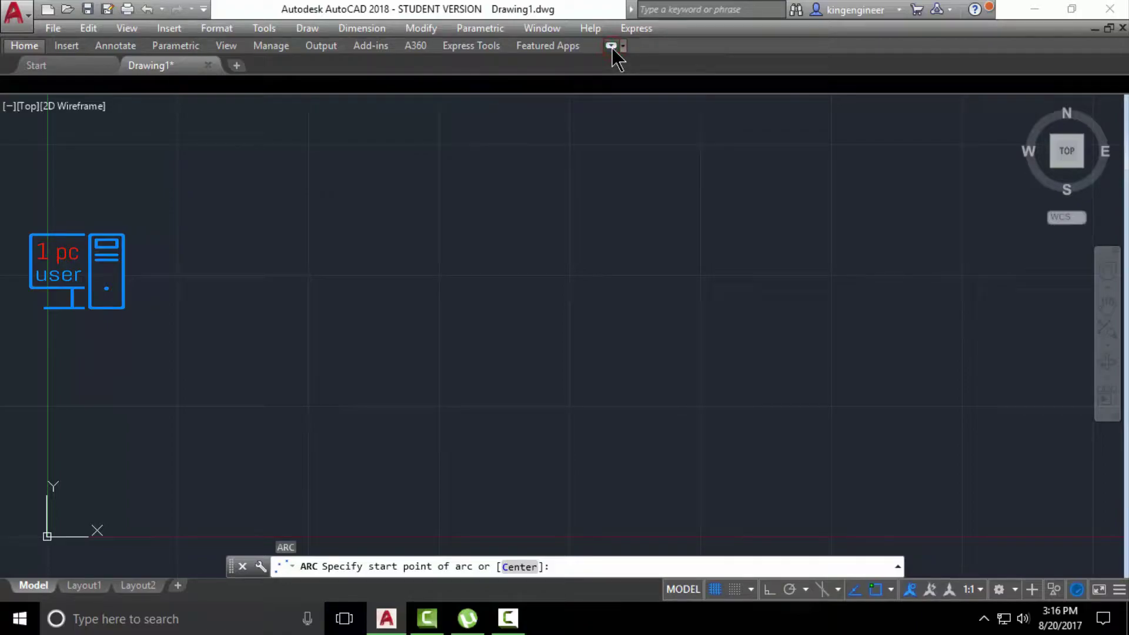
double_click(1010, 9)
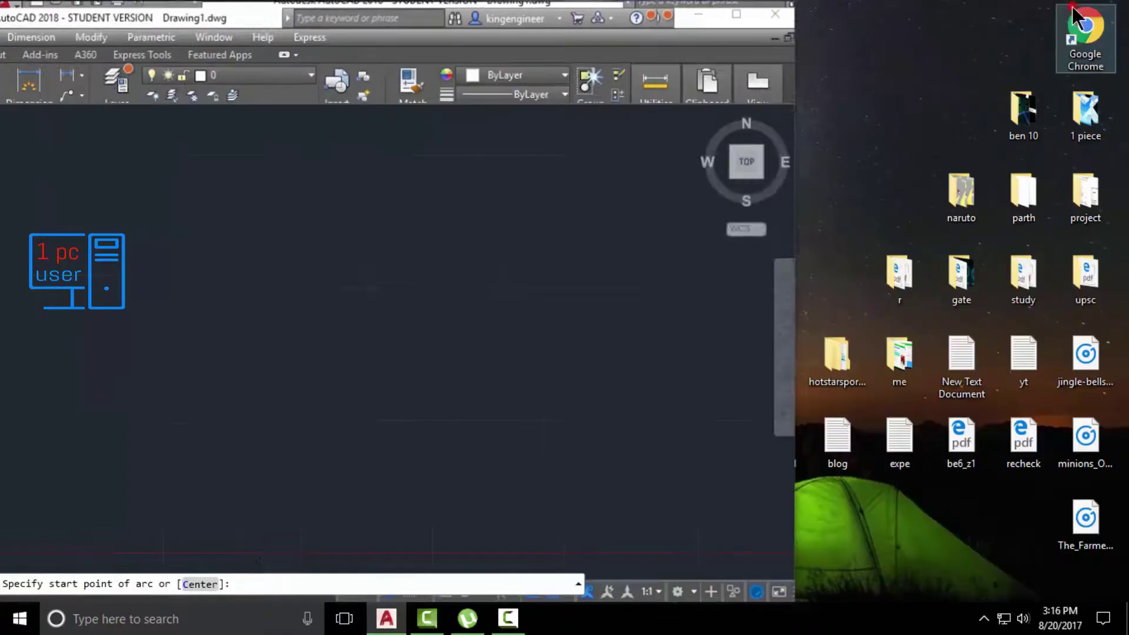
left_click(737, 23)
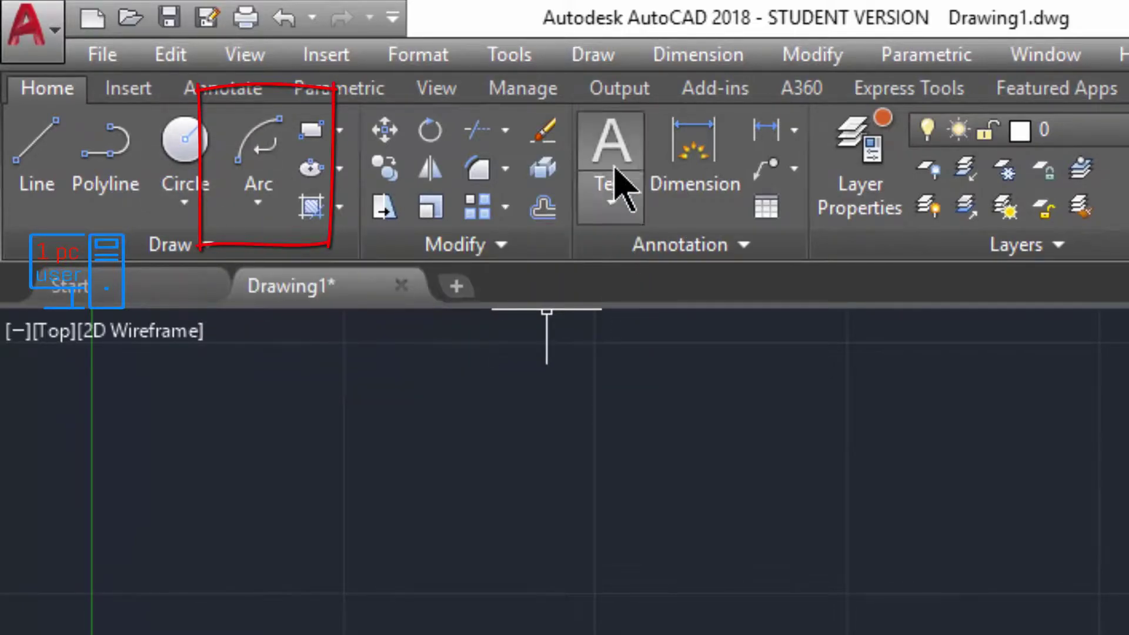
Step: Look through the available arc construction methods, from 3-Point to Continue
left_click(592, 59)
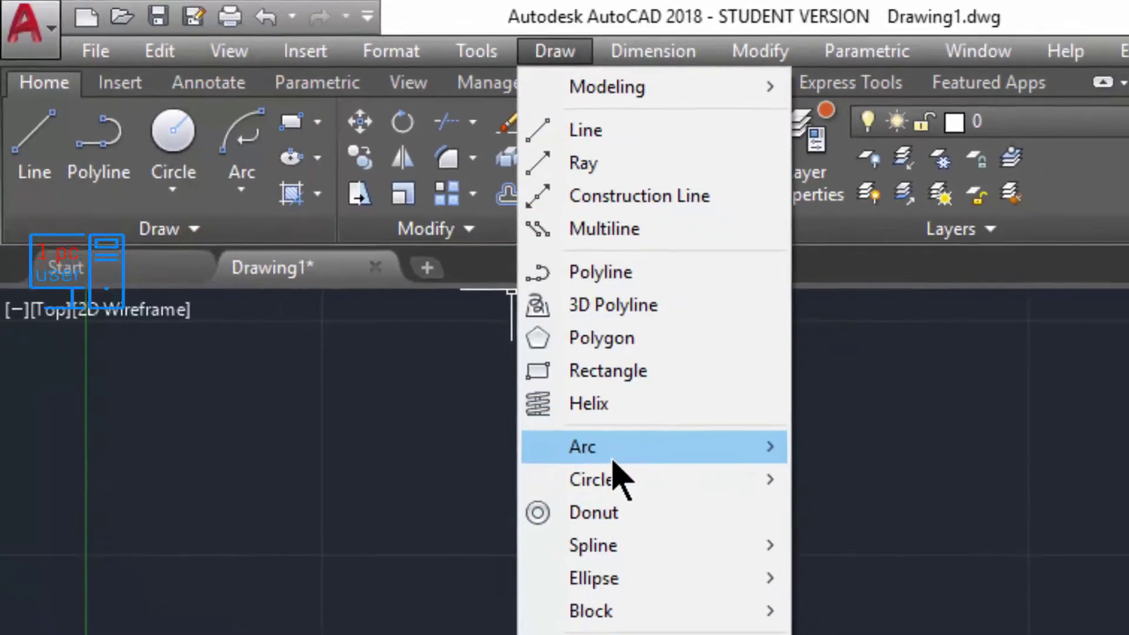
mouse_move(631, 482)
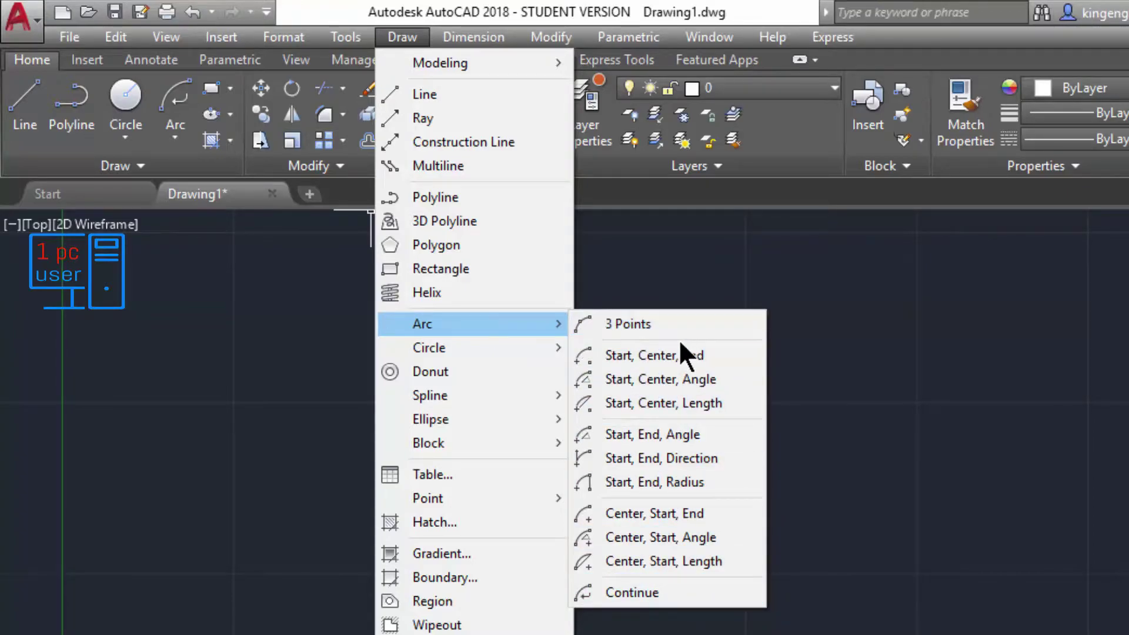
left_click(178, 134)
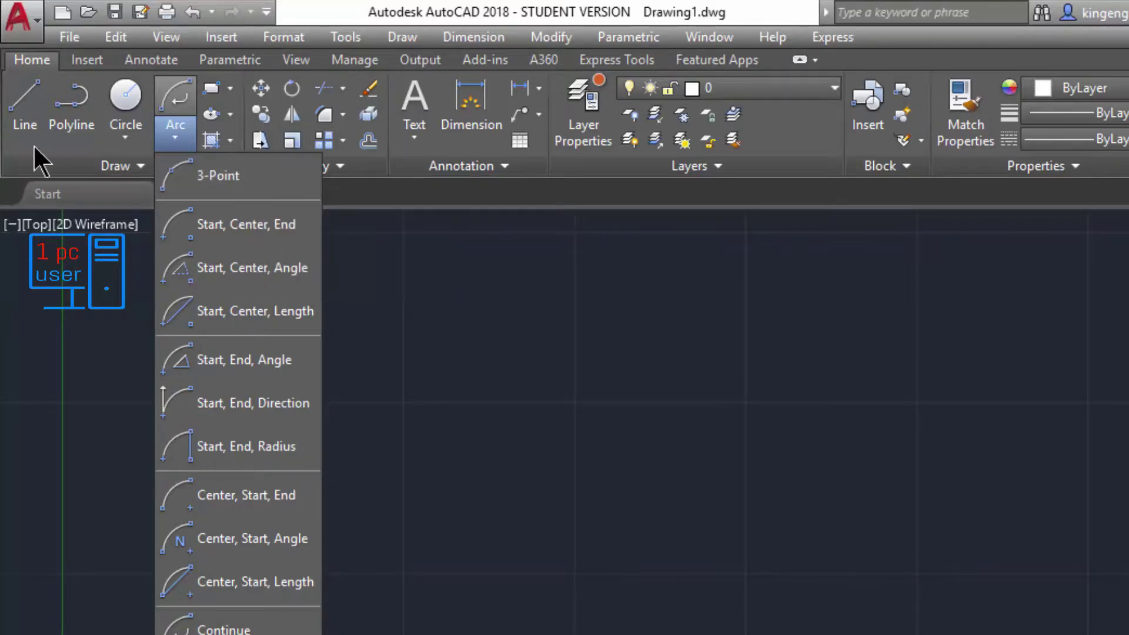
Step: With Ortho mode on, draw an L shape from a 20-unit vertical line downward and a 20-unit horizontal line to the right
left_click(25, 109)
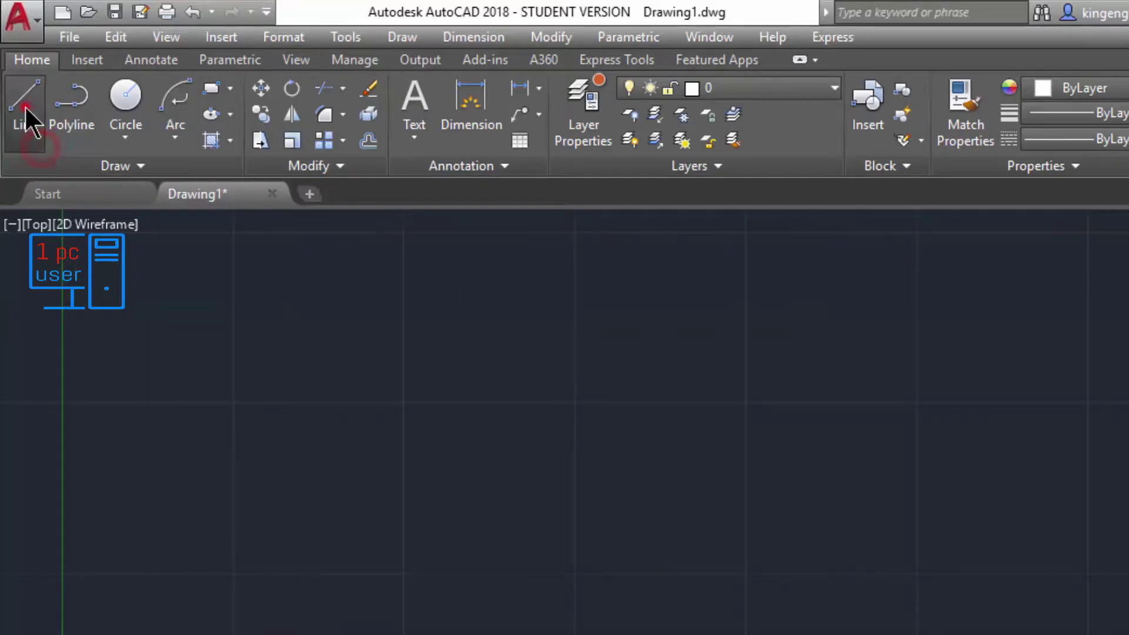
left_click(207, 293)
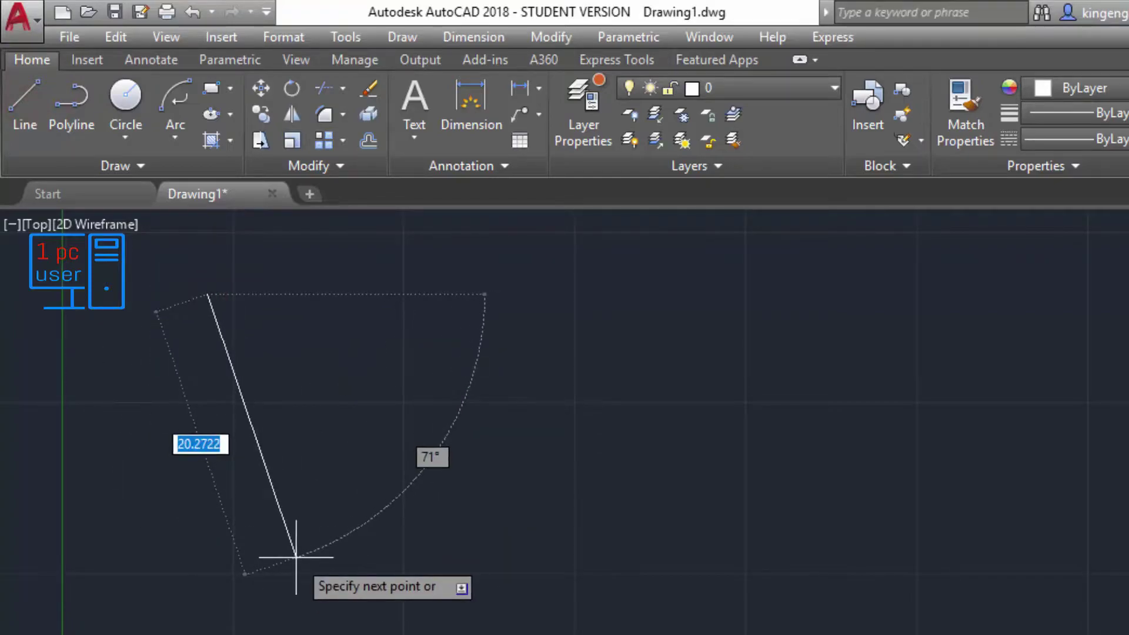
key("F8")
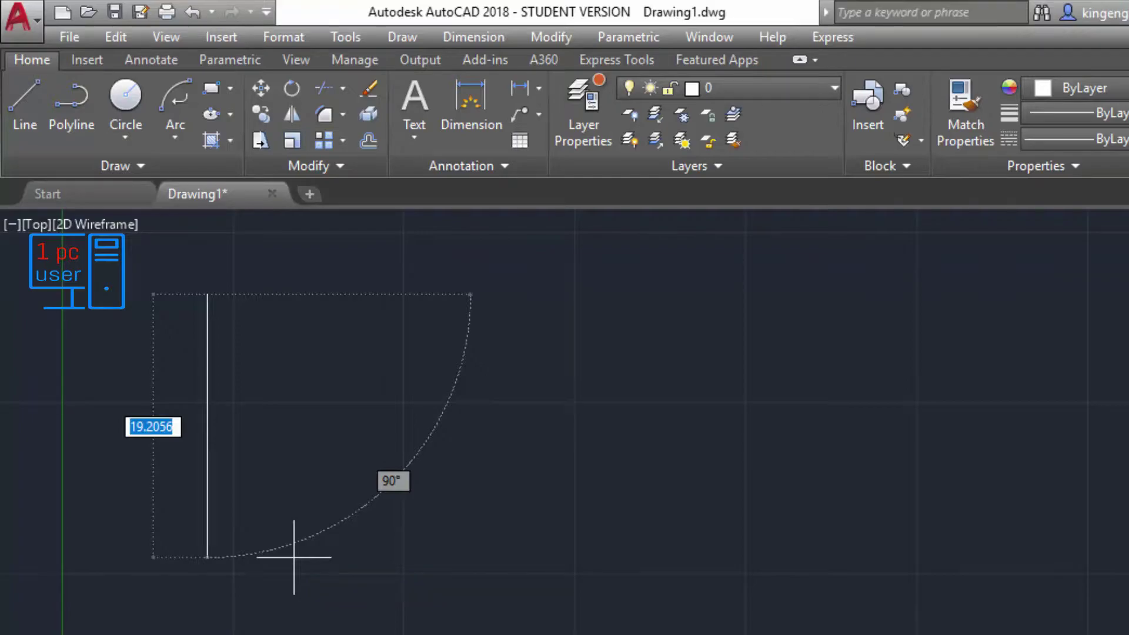
type("20")
key("Return")
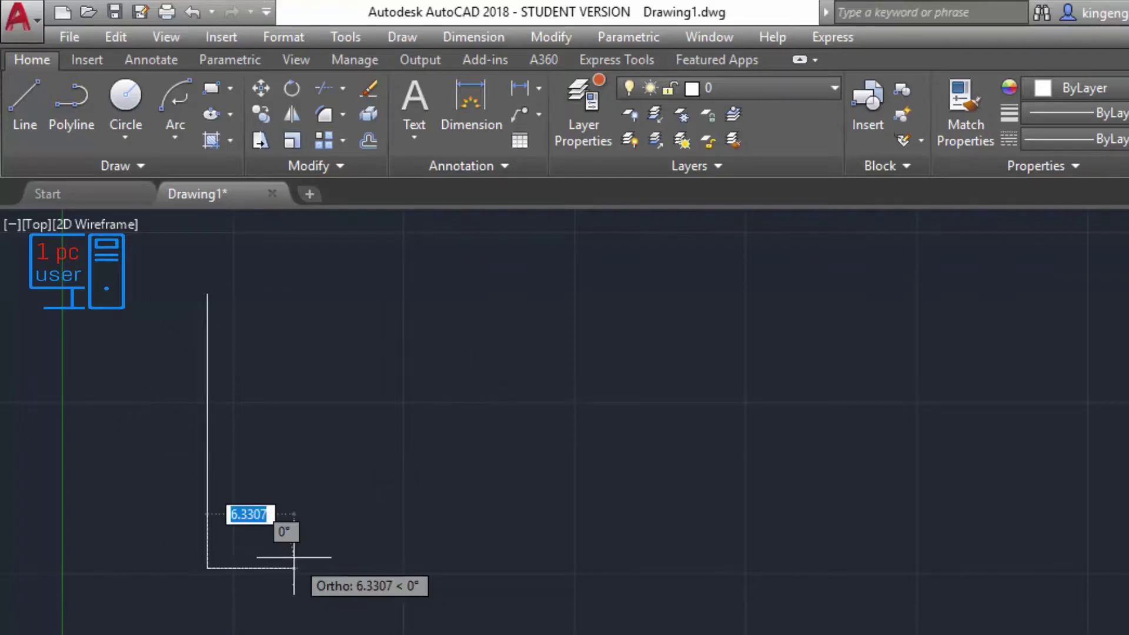
type("2")
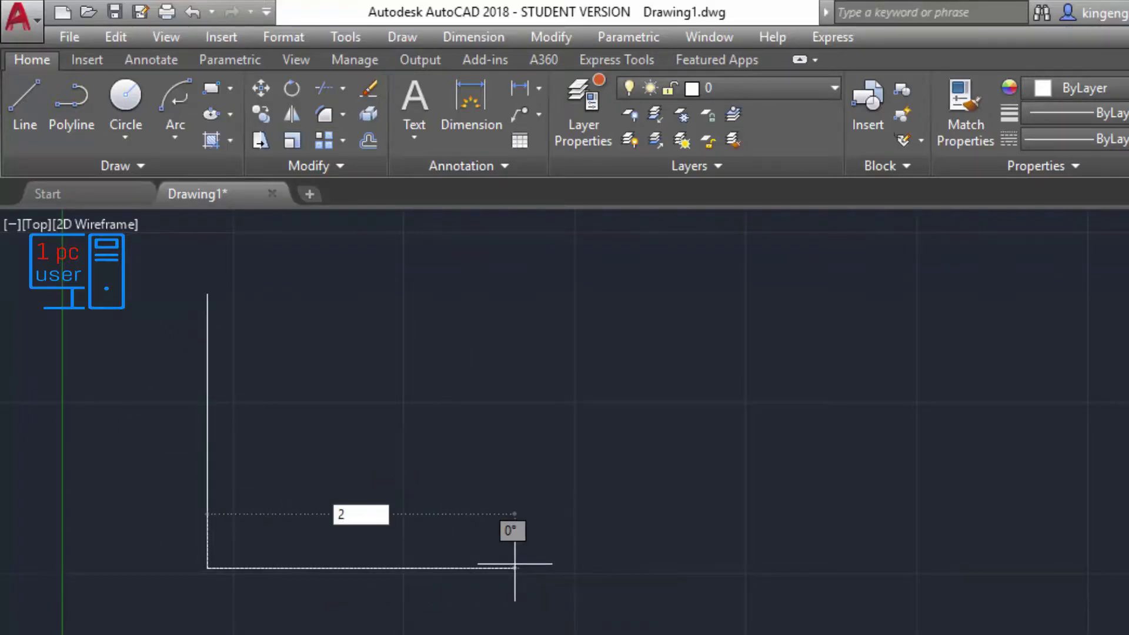
type("0")
key("Return")
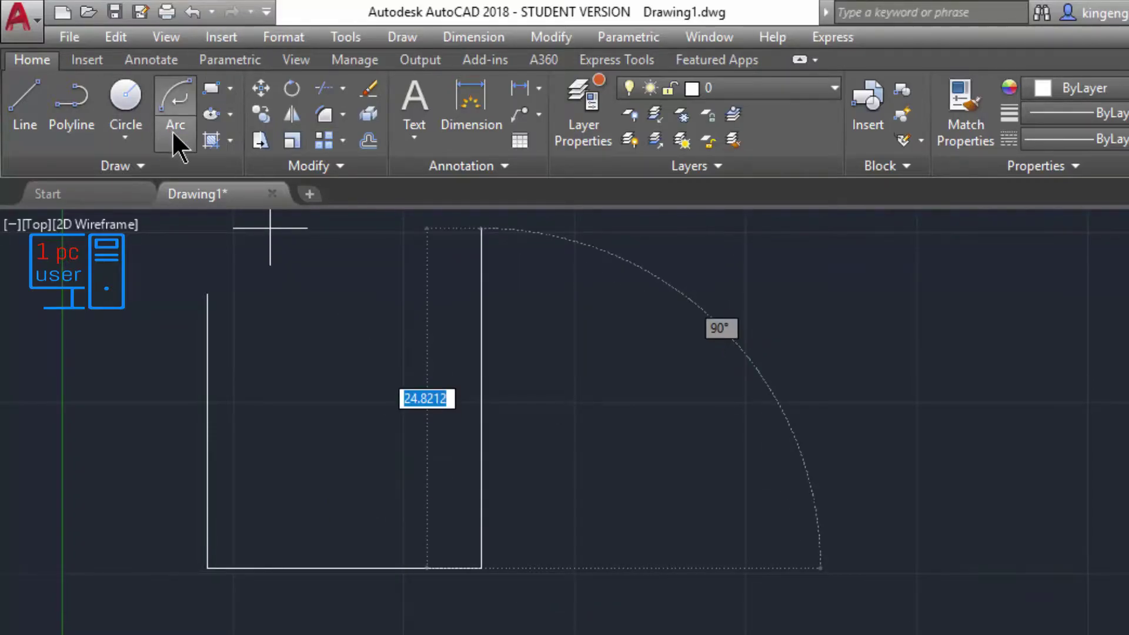
Step: Draw a 3-Point arc from the vertical line's upper end through the L's corner to the horizontal line's right end
left_click(175, 136)
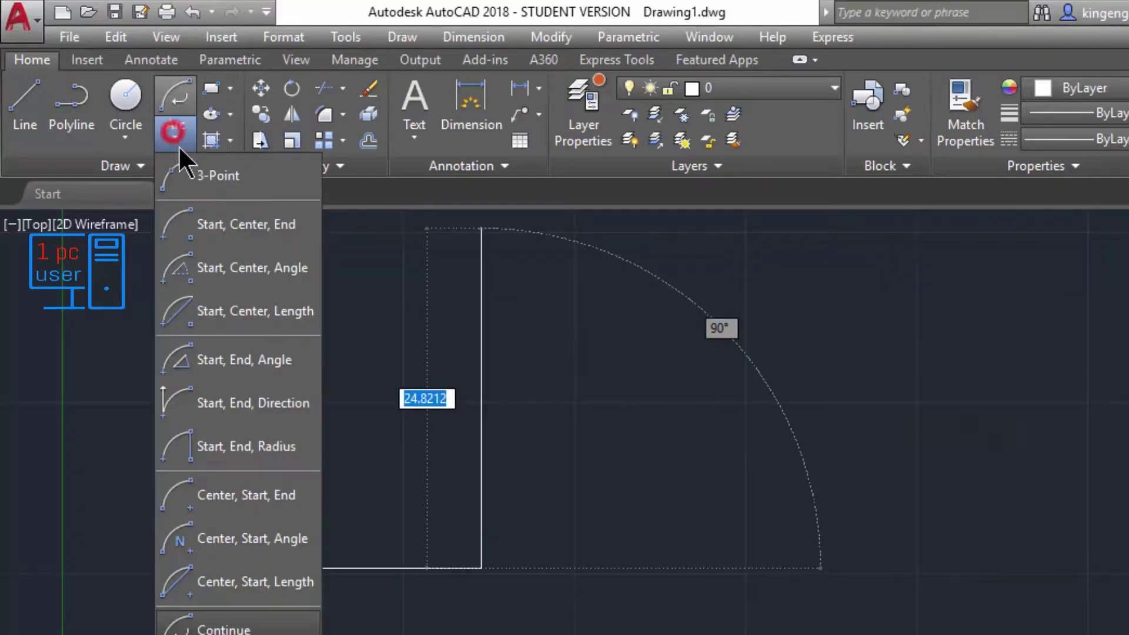
left_click(217, 173)
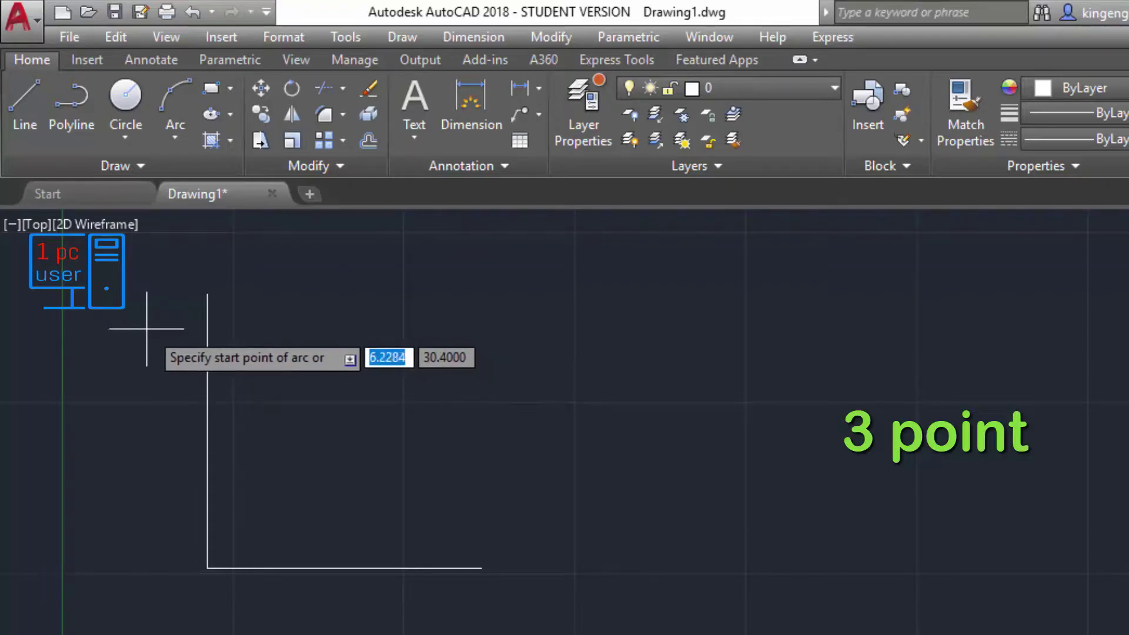
left_click(207, 294)
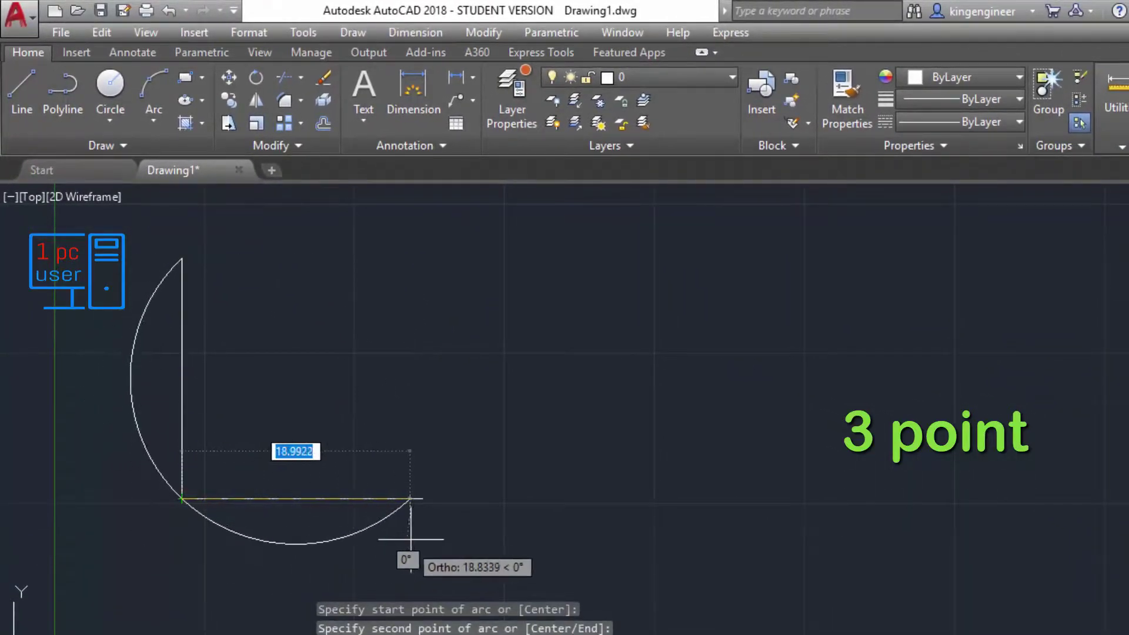
left_click(422, 499)
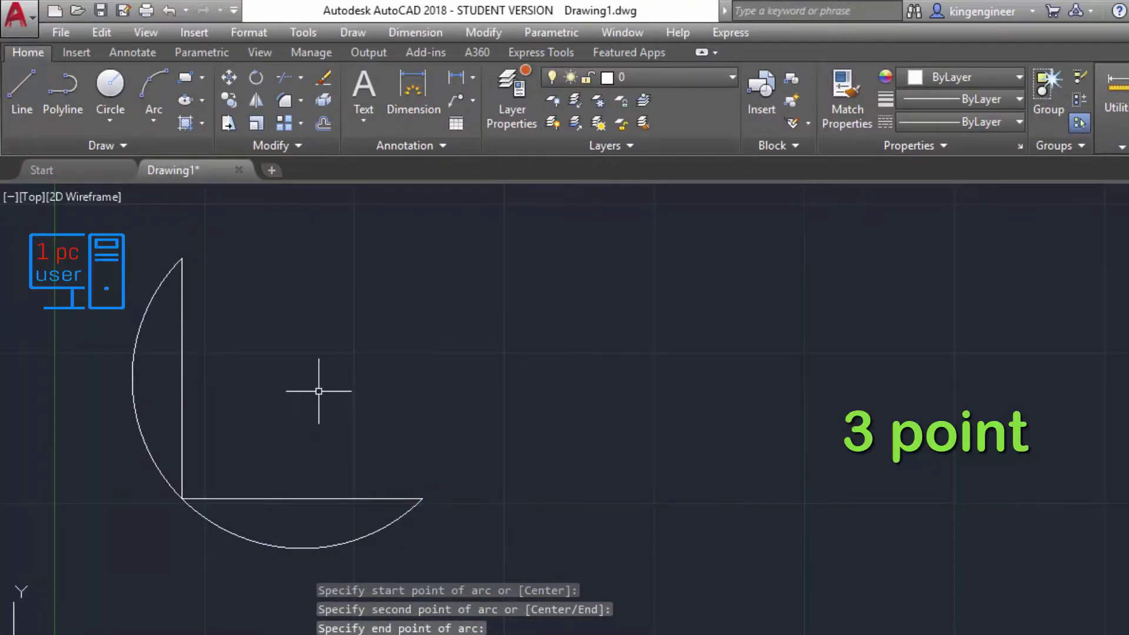
Step: Draw a Start, Center, End arc from the vertical line's upper end, centred on the existing arc's centre, to the horizontal line's right end
left_click(151, 122)
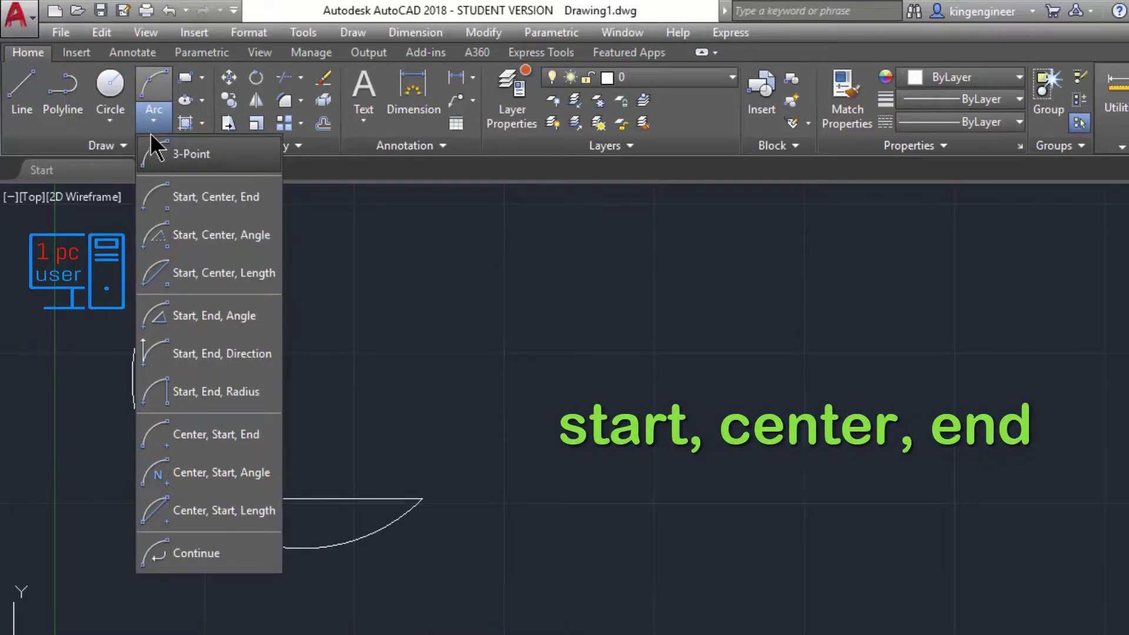
left_click(197, 197)
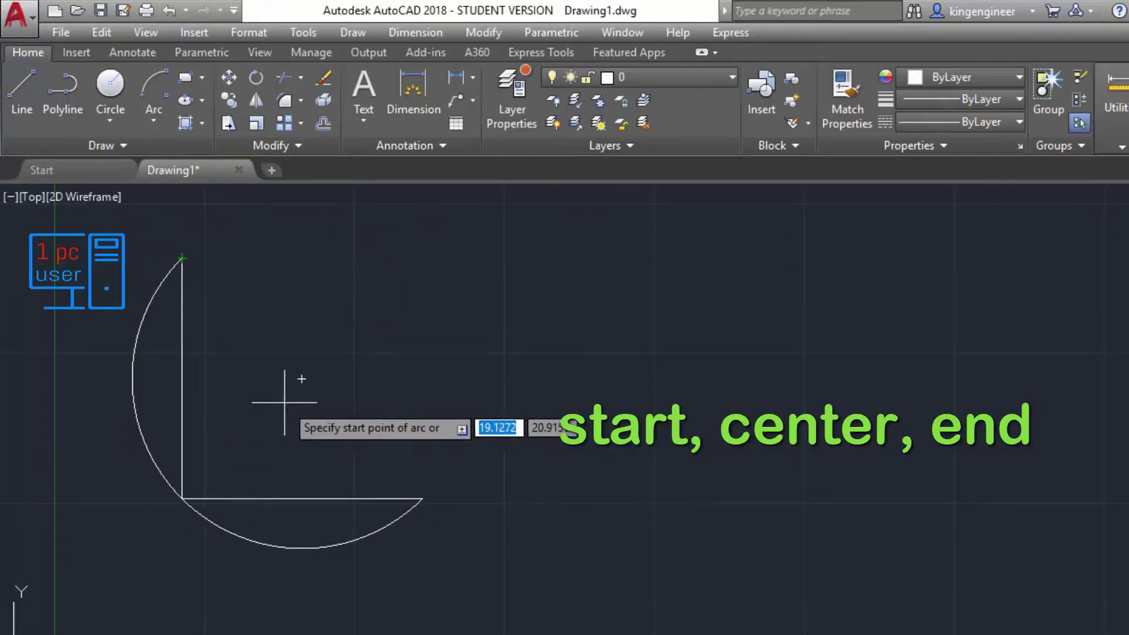
left_click(182, 263)
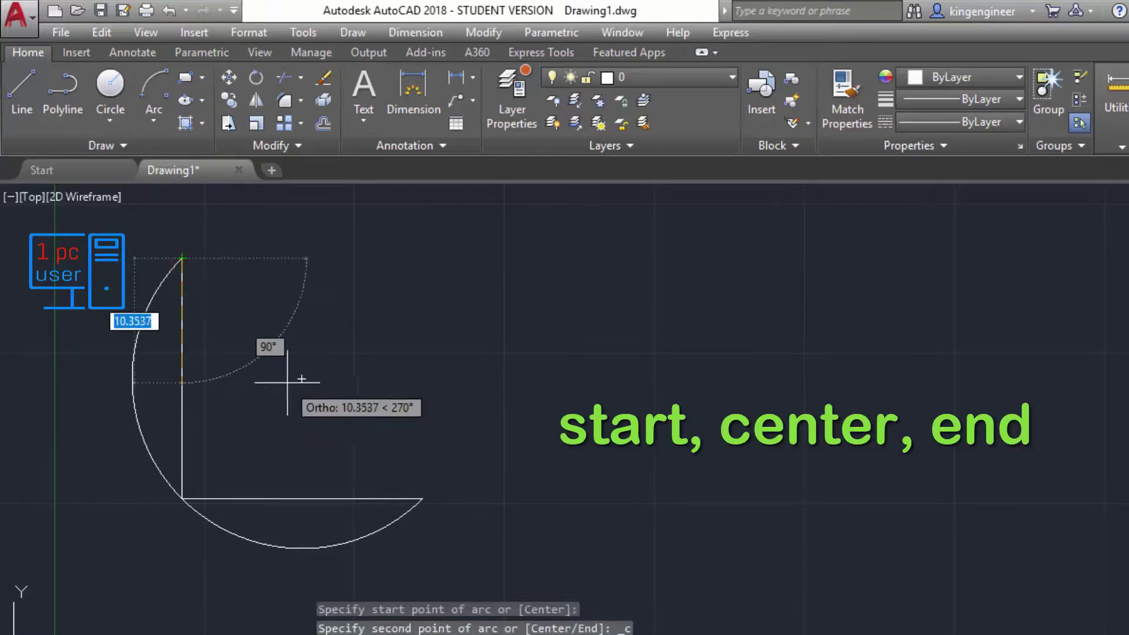
left_click(301, 378)
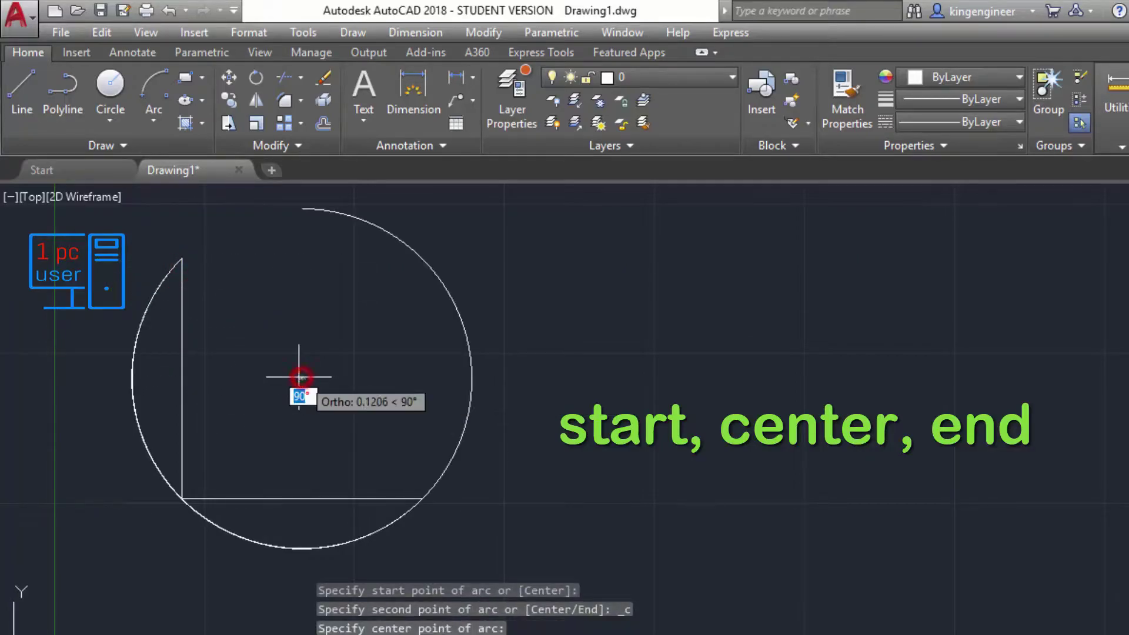
left_click(422, 498)
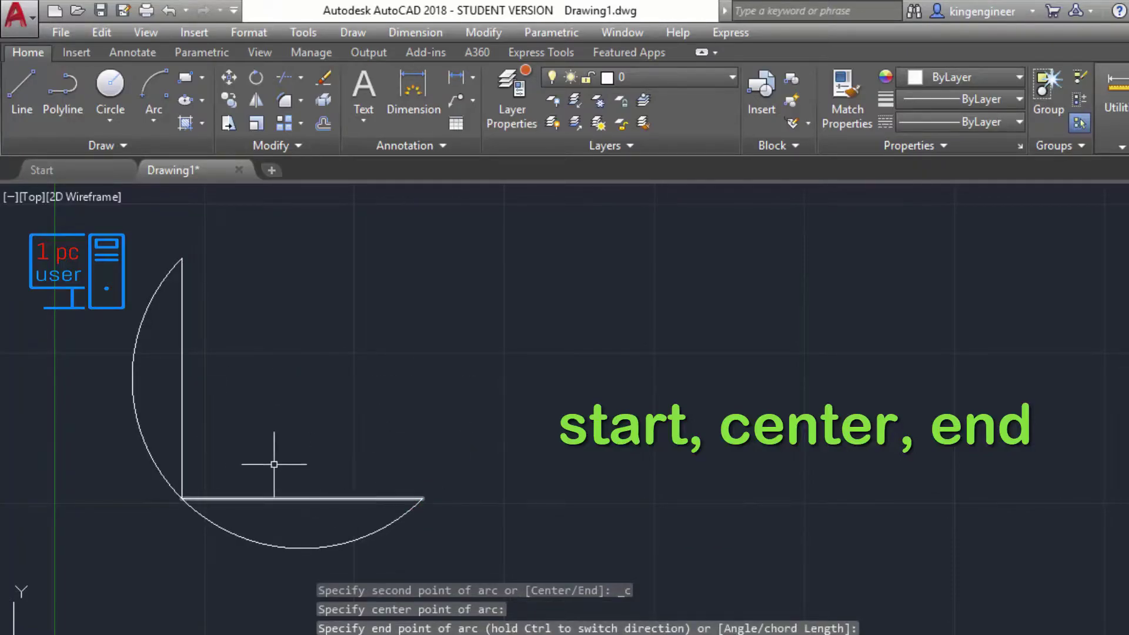
Step: Draw a Start, Center, End arc from the vertical line's upper end, centred on the L's corner, to the horizontal line's right end
left_click(153, 120)
left_click(225, 197)
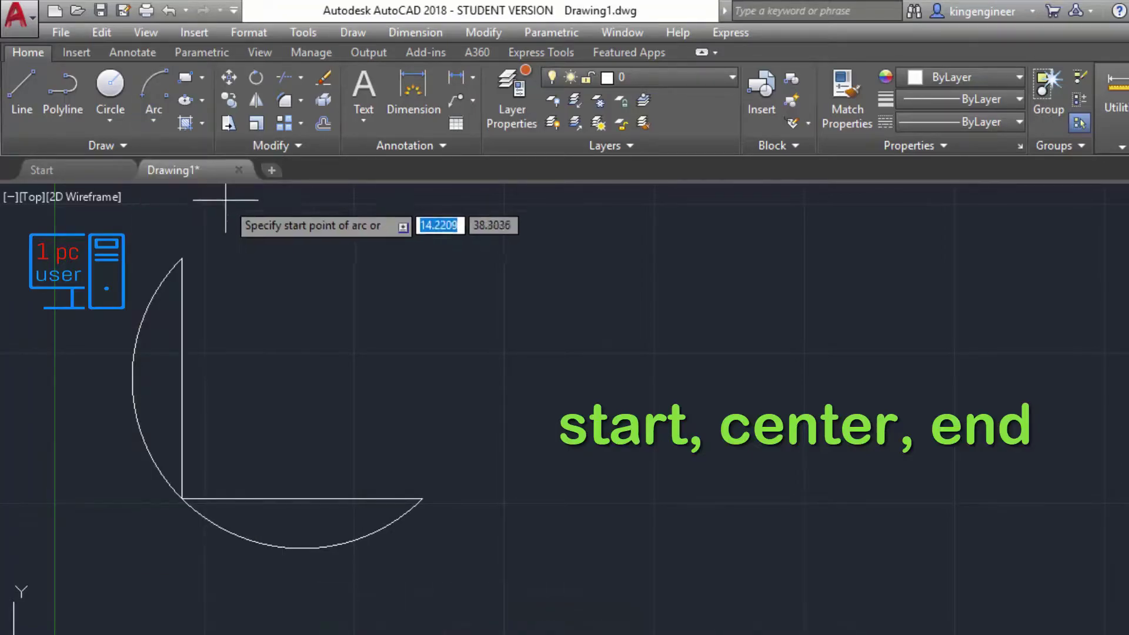
left_click(179, 258)
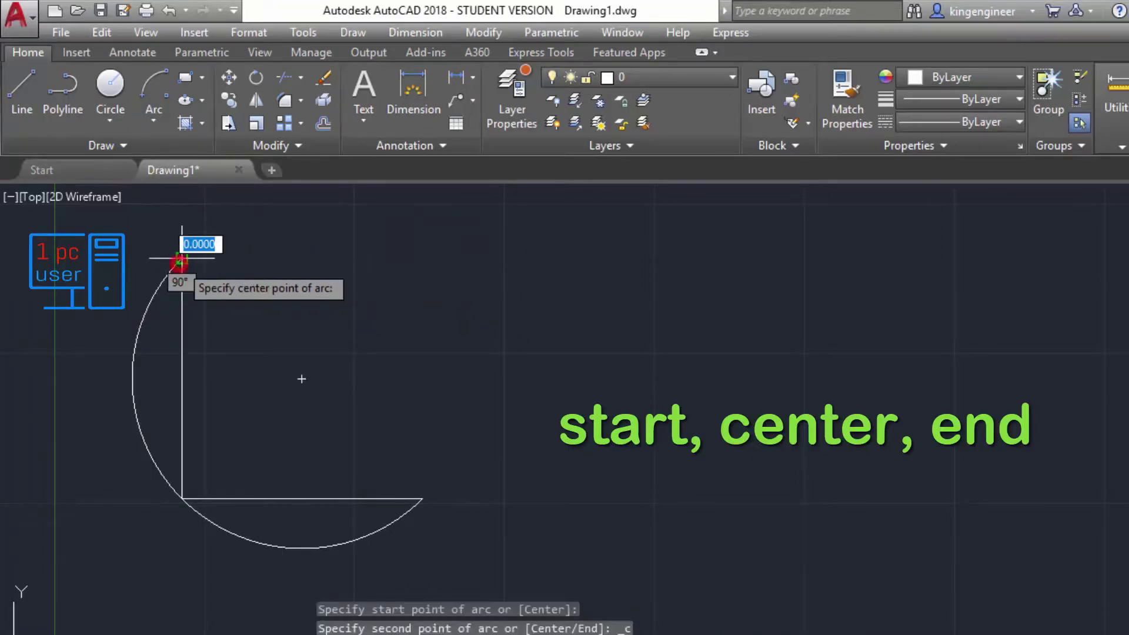
left_click(240, 510)
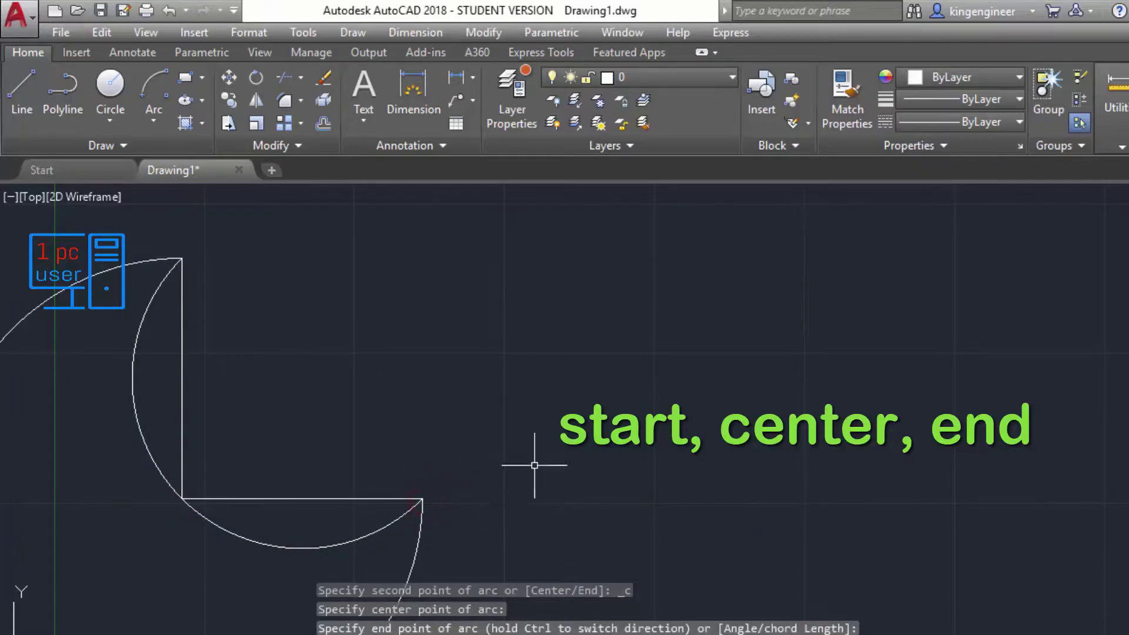
left_click(535, 465)
scroll(535, 465, "down", 3)
scroll(539, 464, "up", 1)
middle_click_drag(500, 477, 608, 404)
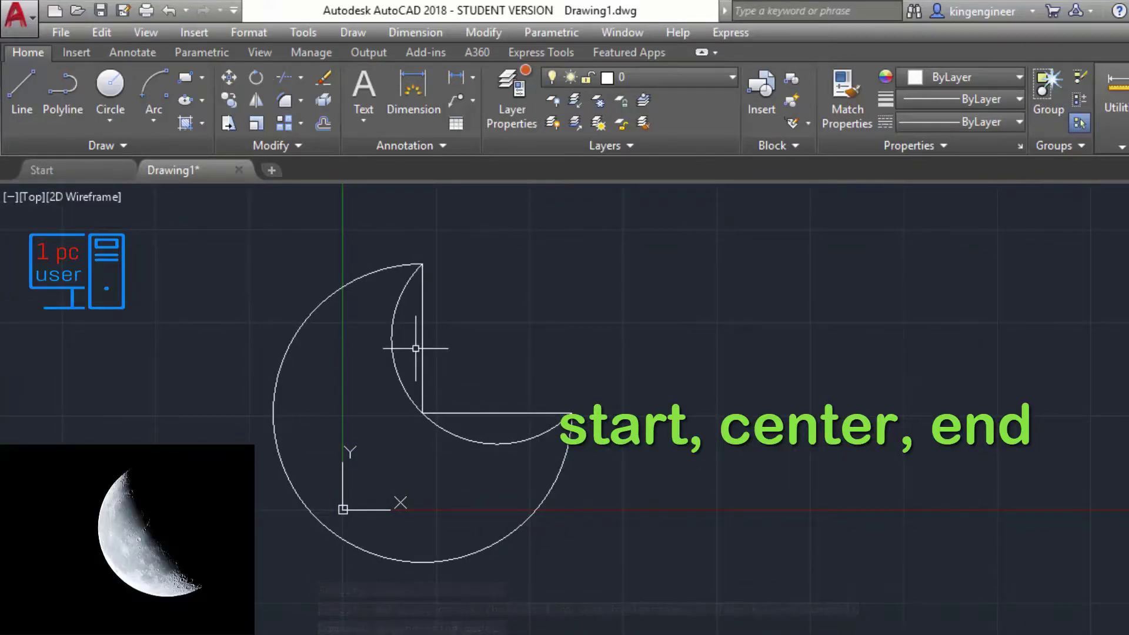
Step: Erase the L's horizontal and vertical lines, keeping only the two arcs of the crescent
left_click(502, 432)
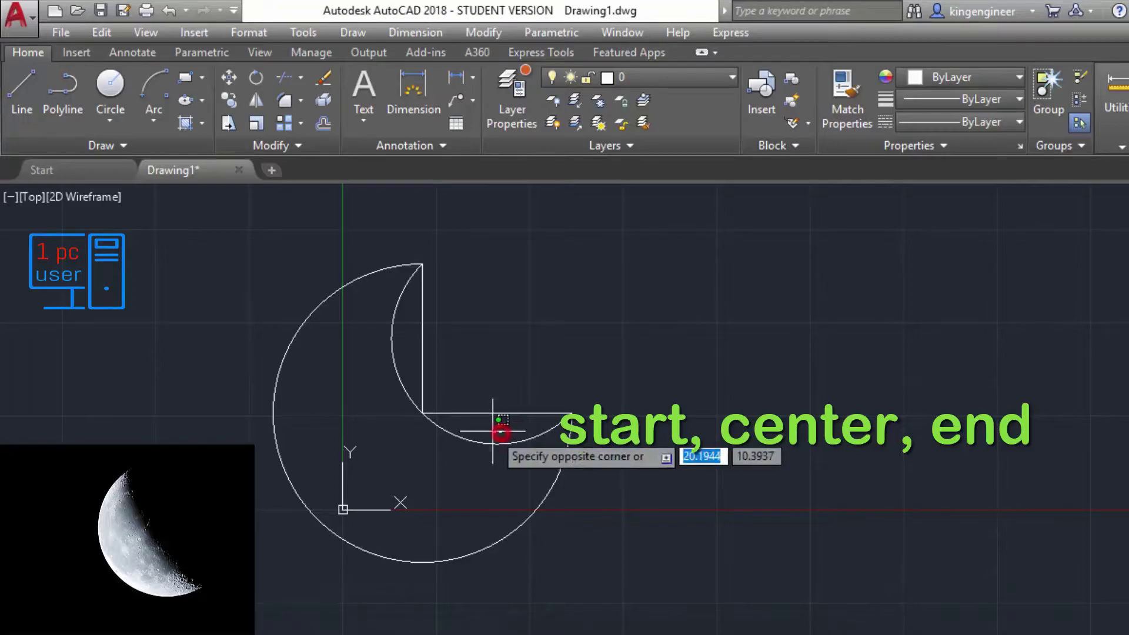
left_click(484, 372)
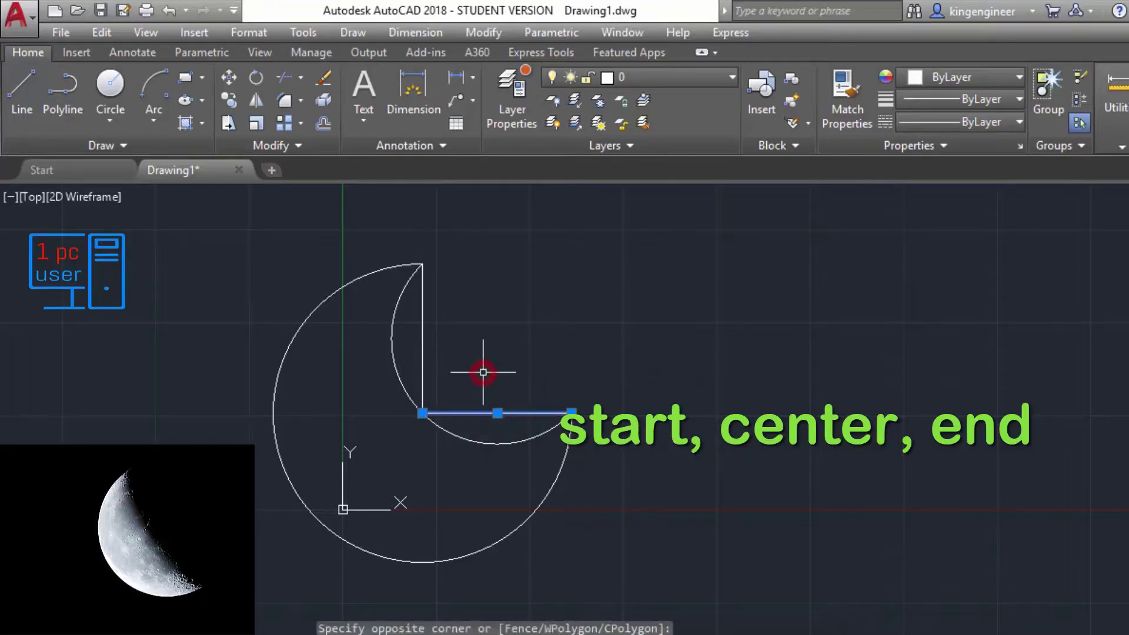
key("Delete")
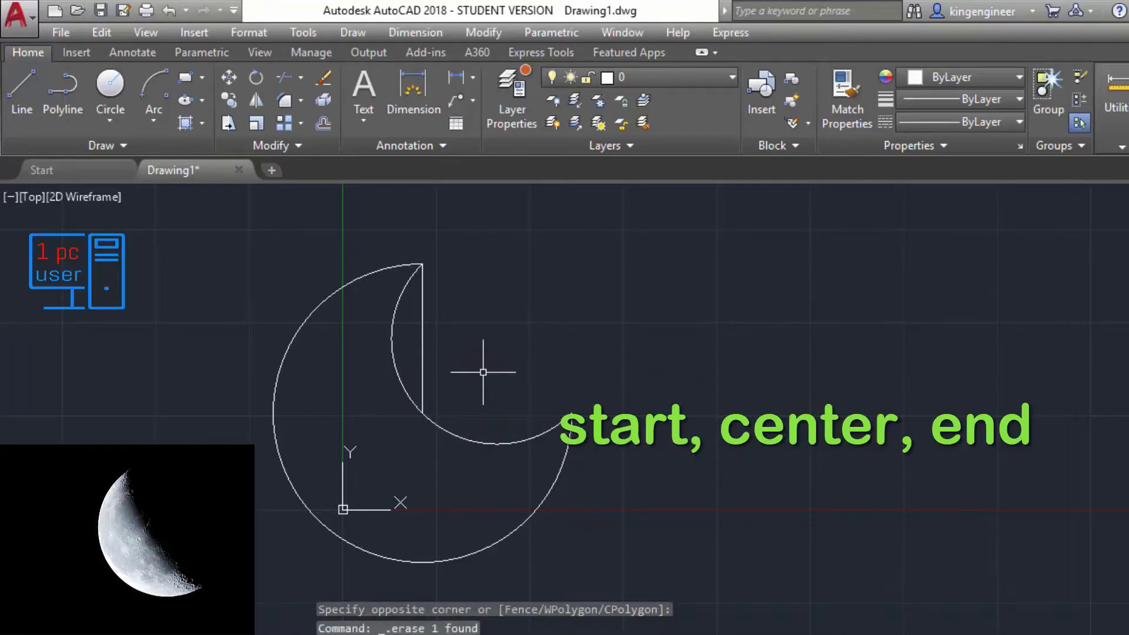
left_click(423, 349)
key("Delete")
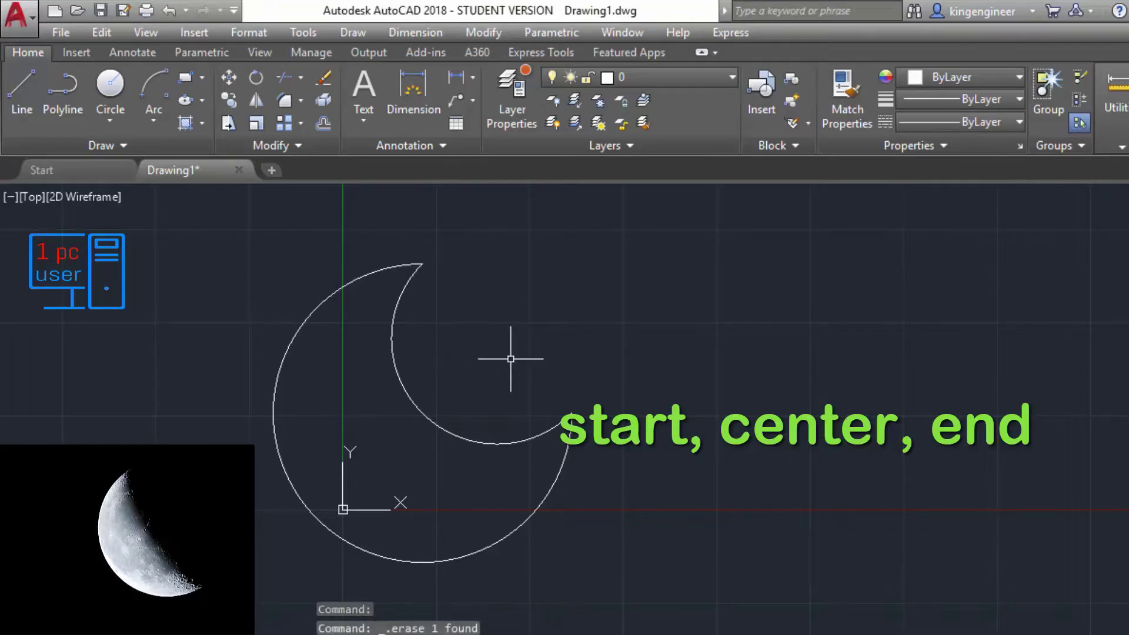
left_click_drag(58, 405, 122, 415)
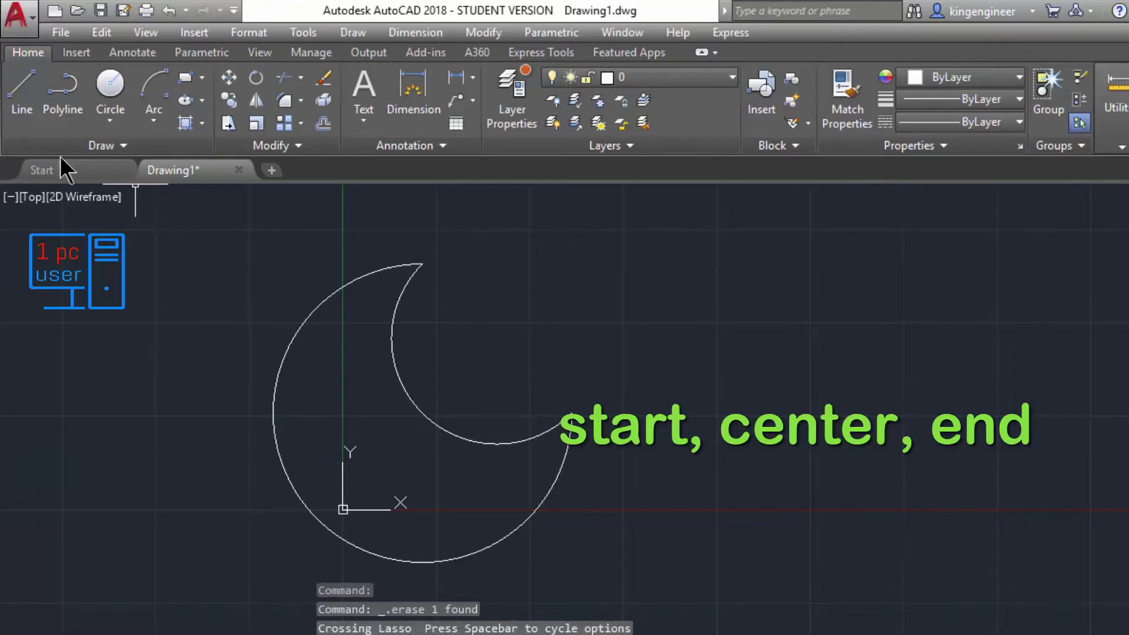
Step: Draw a new L right of the crescent, with its vertical line aligned to the crescent's two tips and a 20-unit horizontal line
left_click(22, 99)
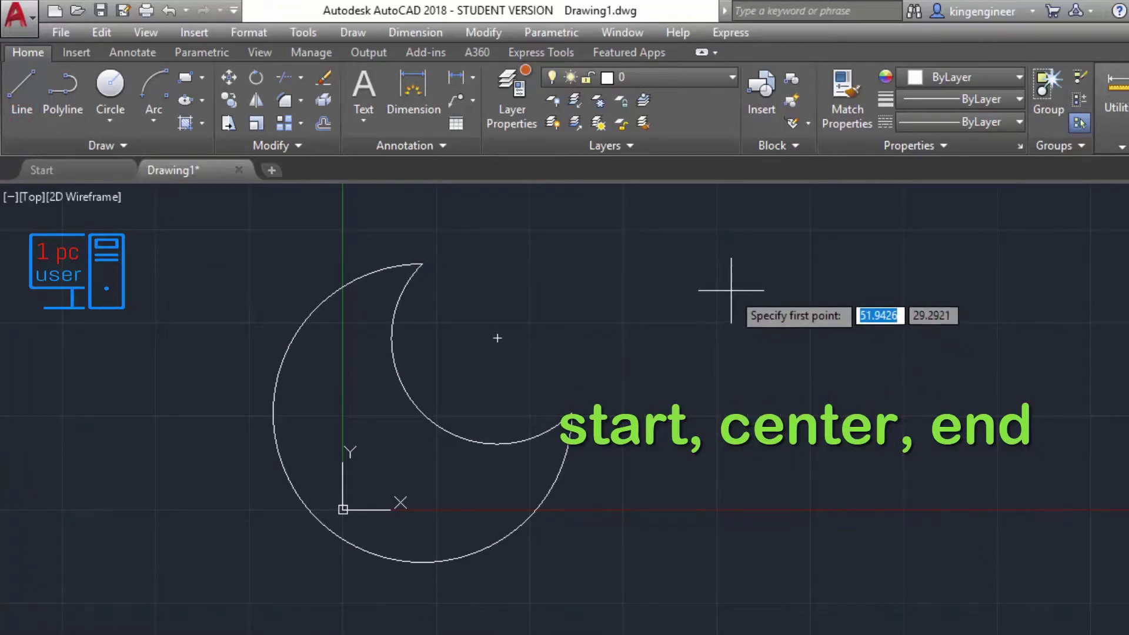
left_click(423, 264)
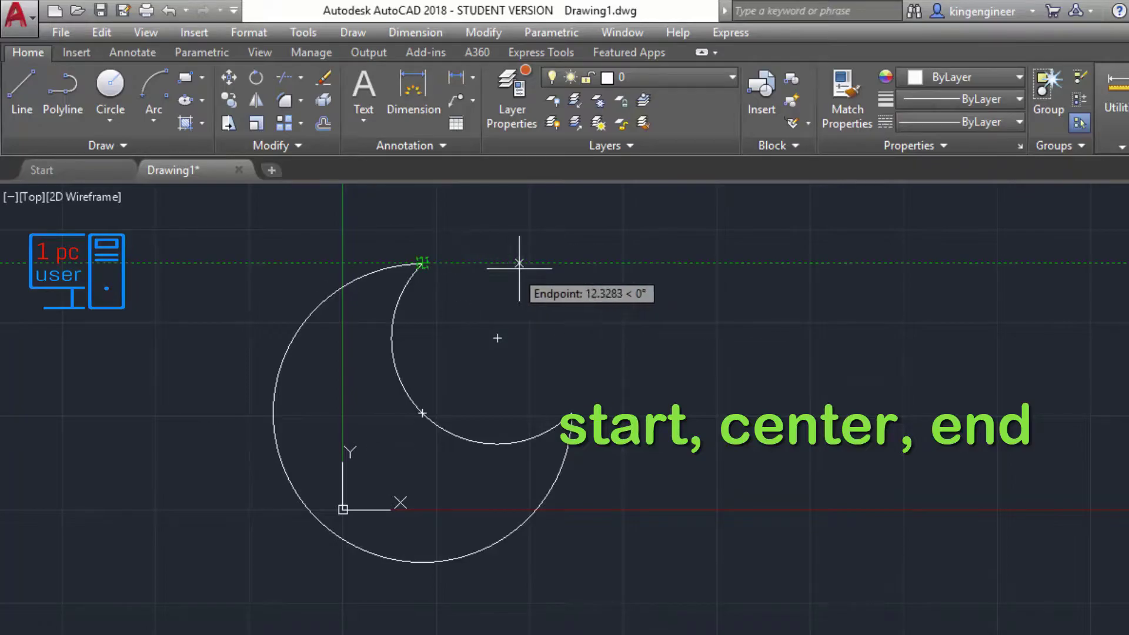
left_click(636, 263)
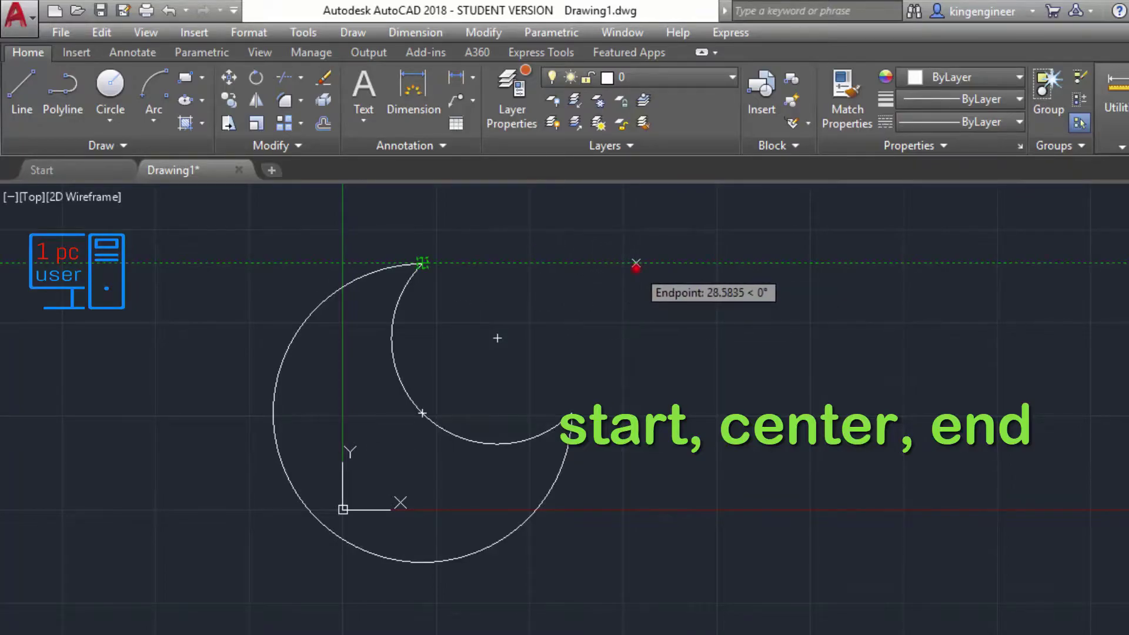
left_click(636, 413)
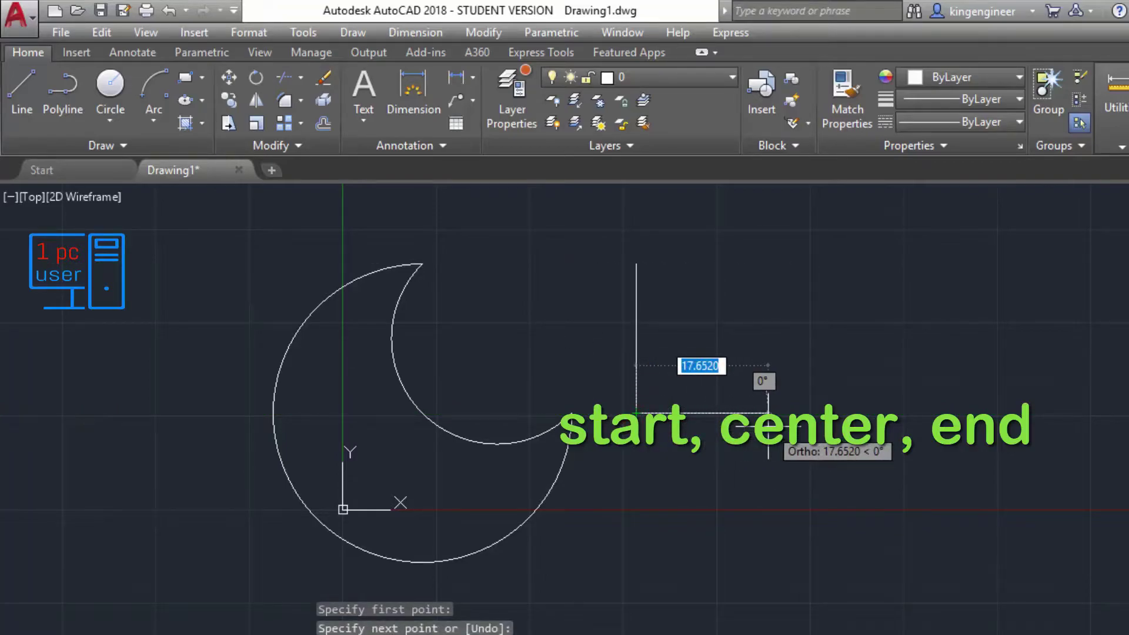
type("2")
key("Return")
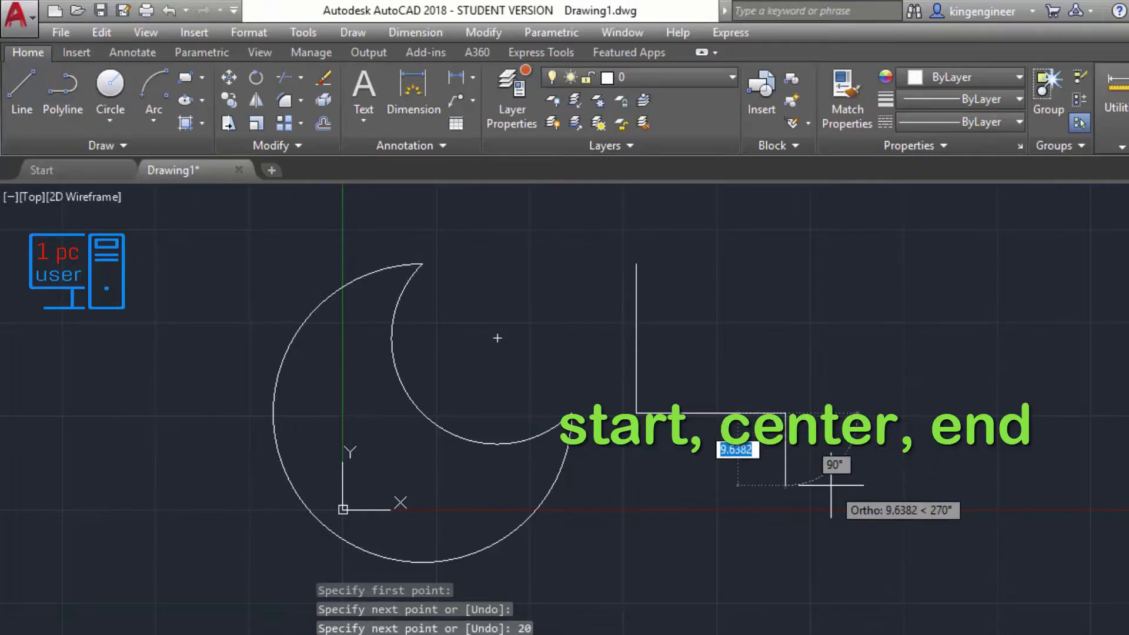
key("Escape")
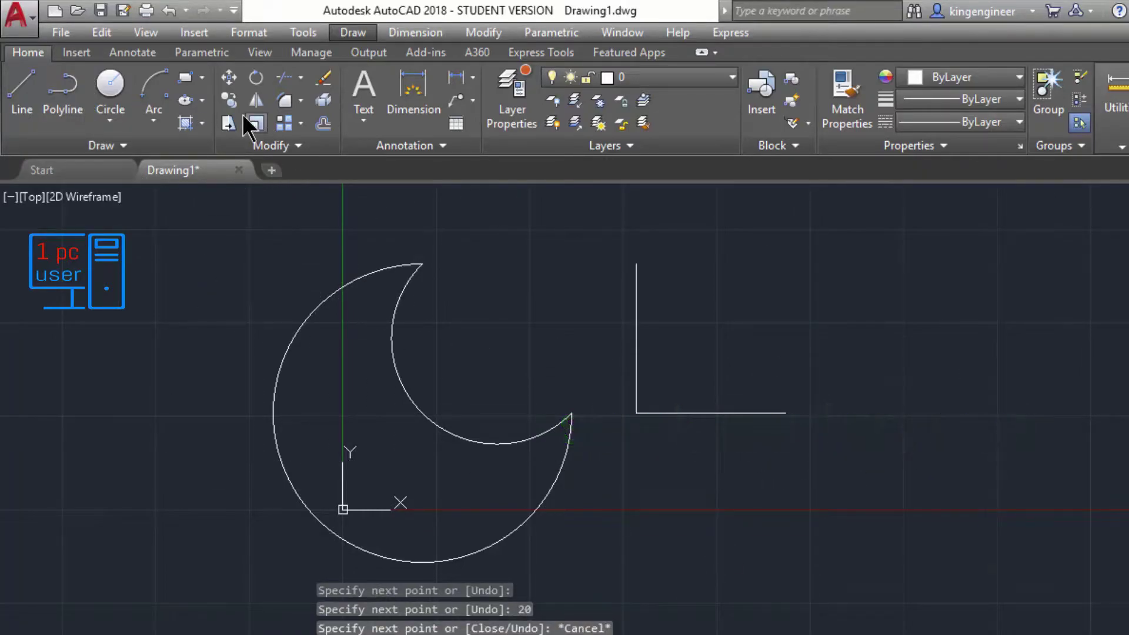
Step: Draw a Start, Center, Angle arc from the new vertical line's upper end, centred on the L's corner, with a 90° included angle
left_click(153, 122)
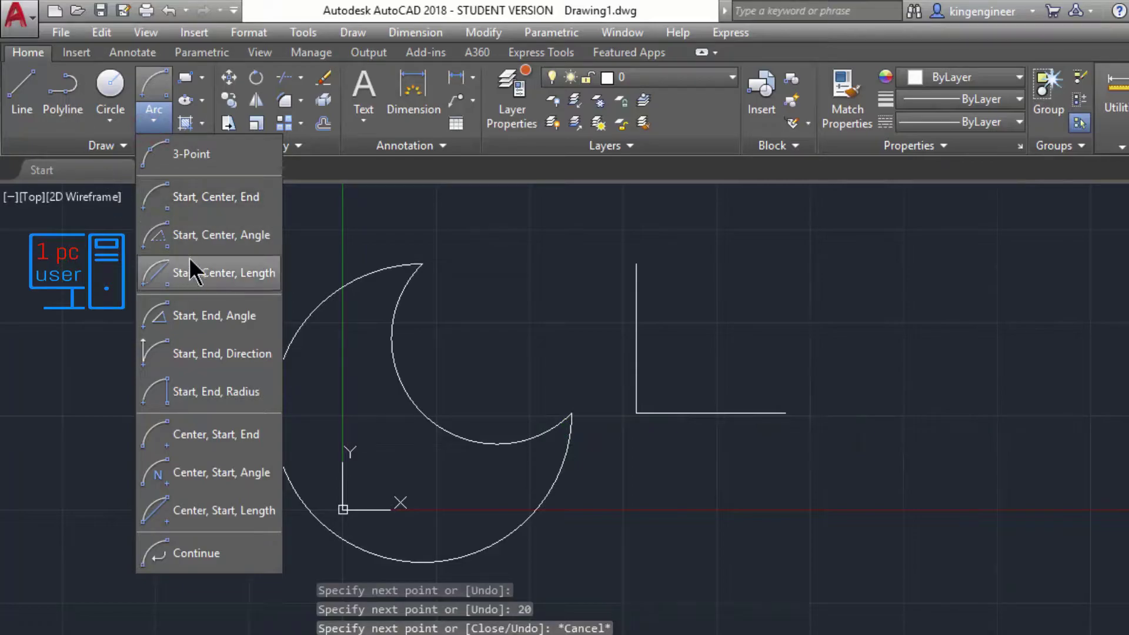
left_click(210, 245)
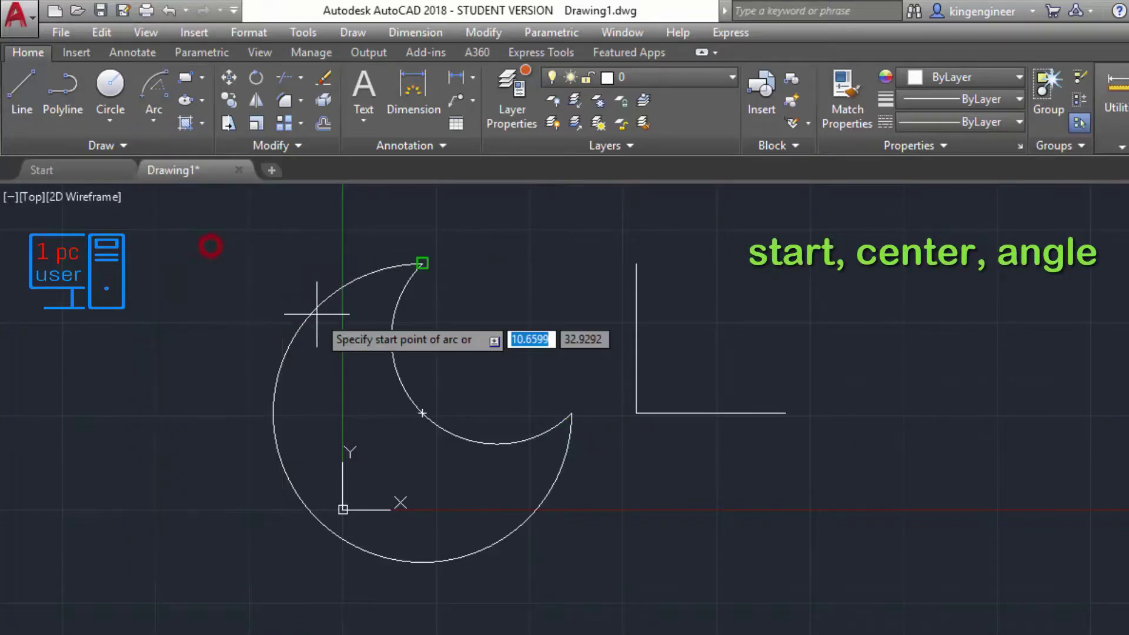
left_click(636, 264)
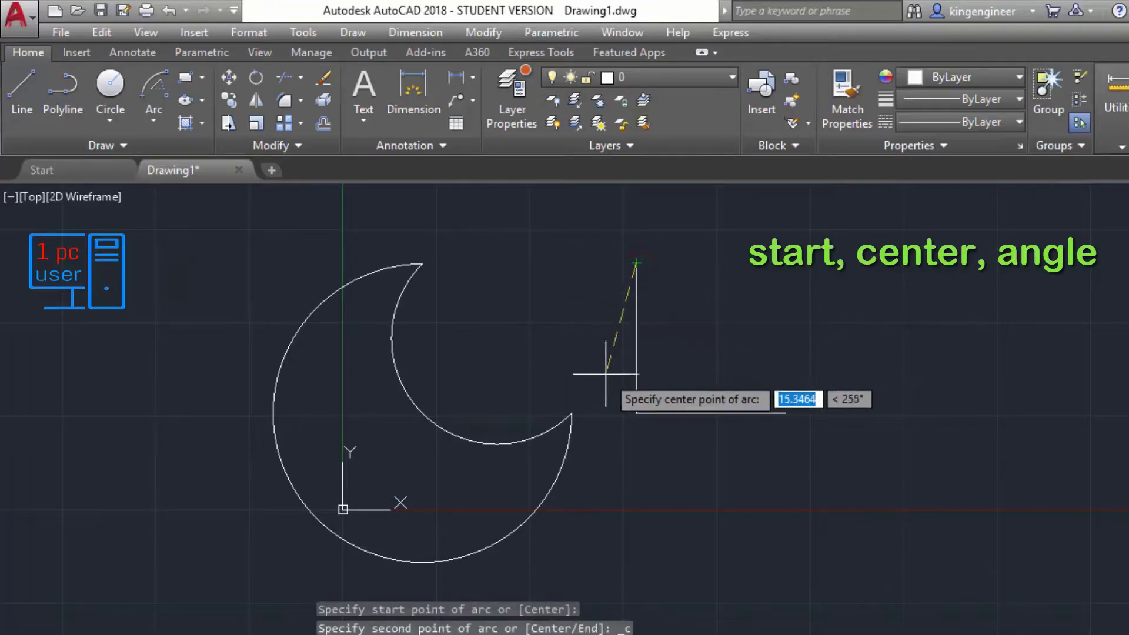
left_click(638, 415)
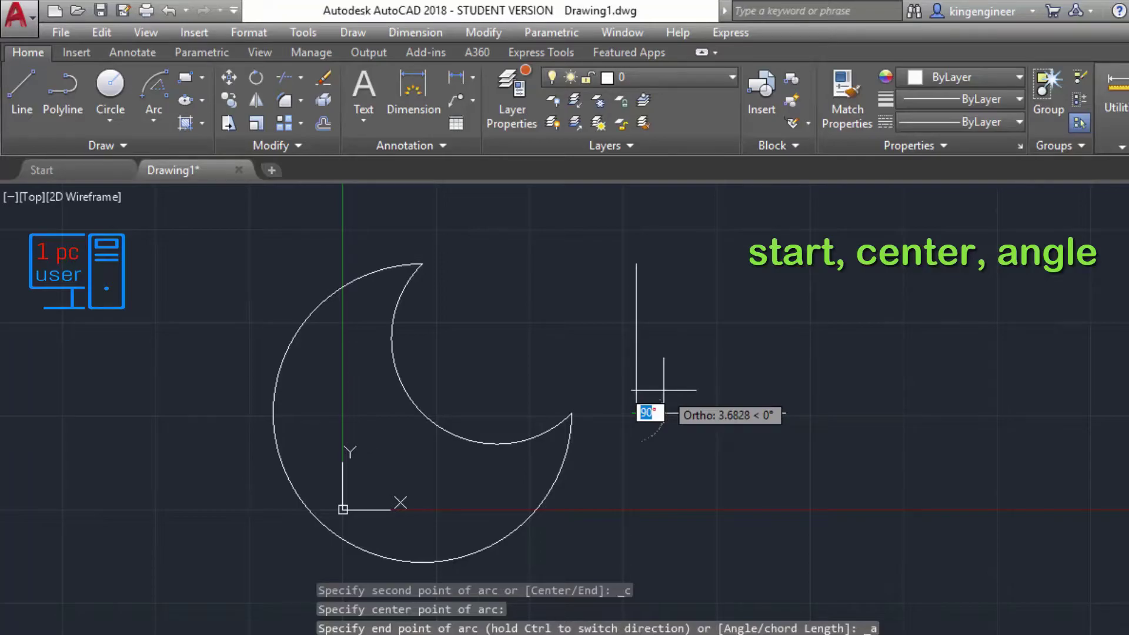
type("90")
key("Return")
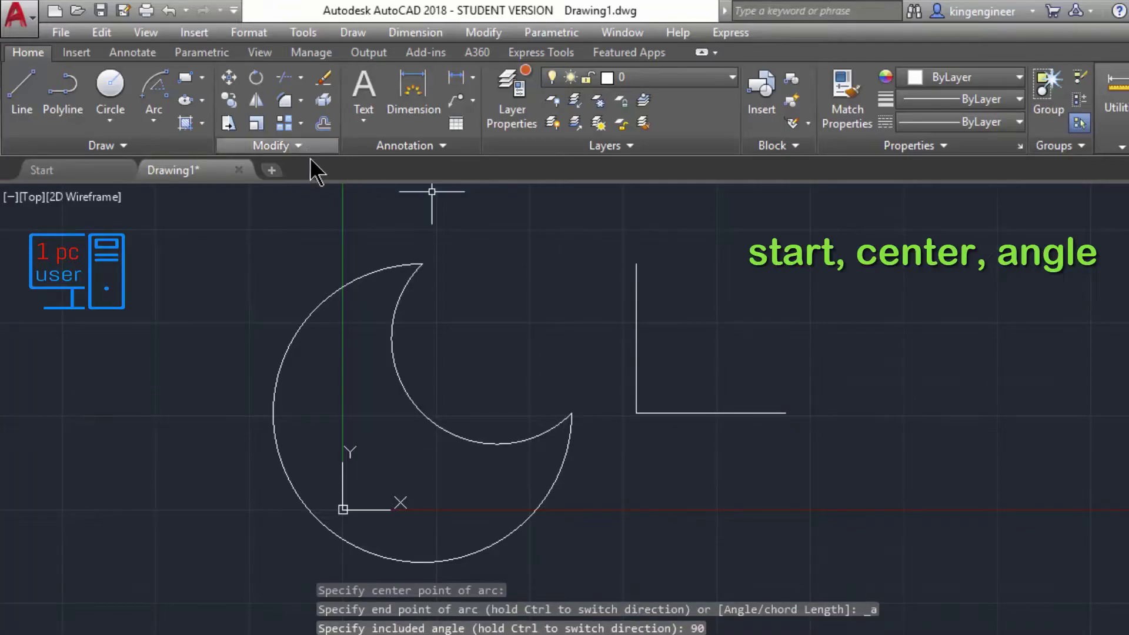
Step: Draw a Start, Center, Angle arc from the vertical line's upper end, centred on the L's corner, with a 180° included angle
left_click(158, 91)
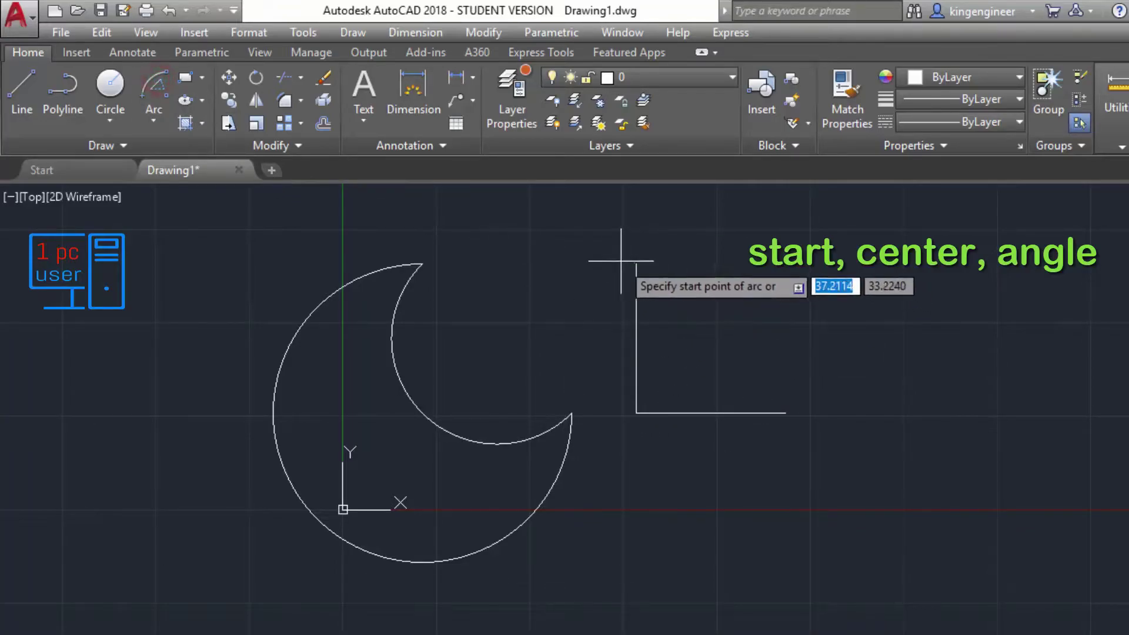
left_click(642, 266)
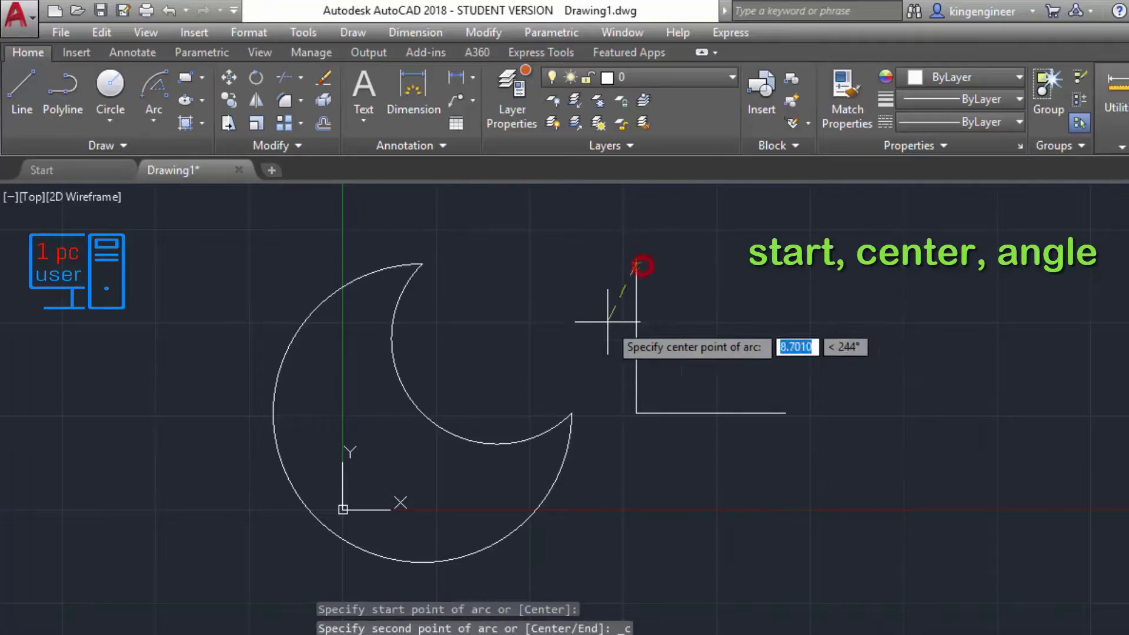
left_click(635, 413)
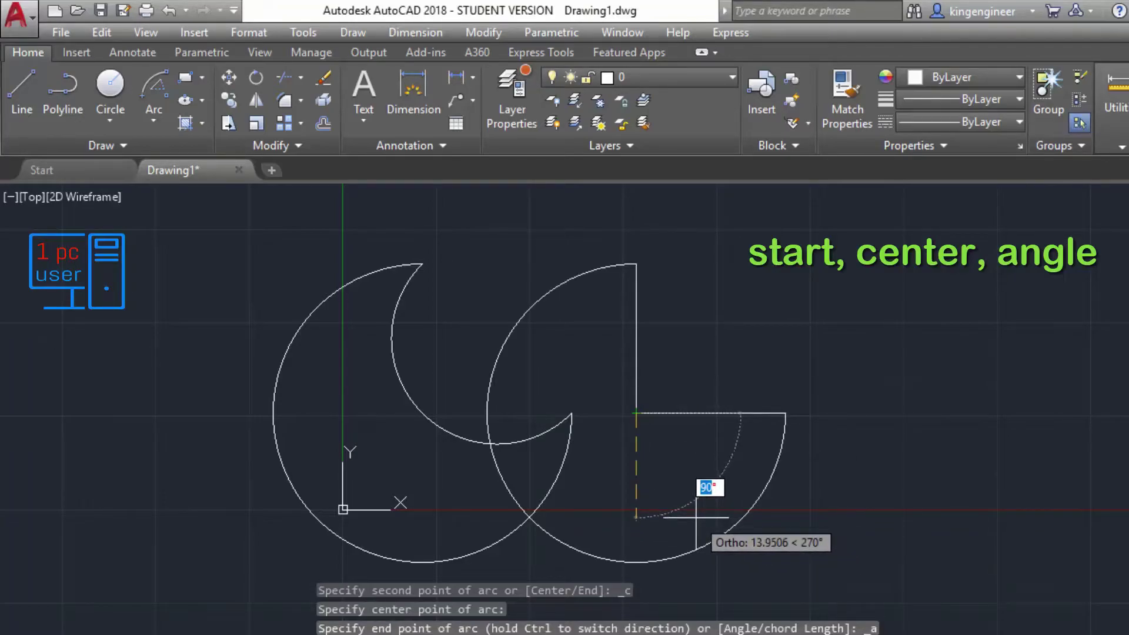
type("1")
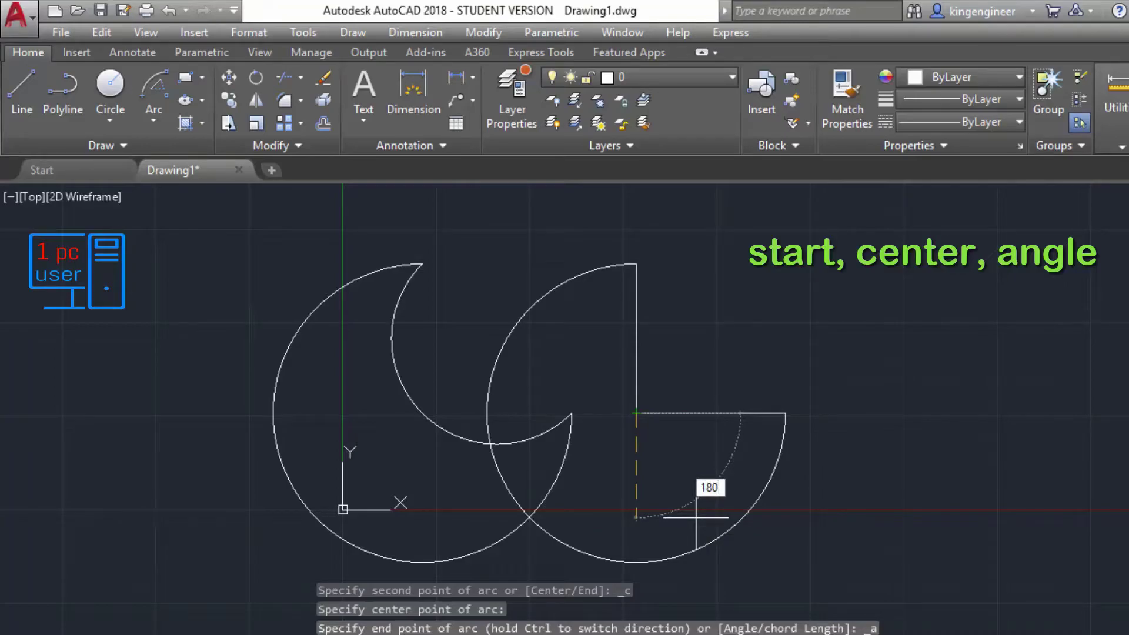
type("80")
key("Return")
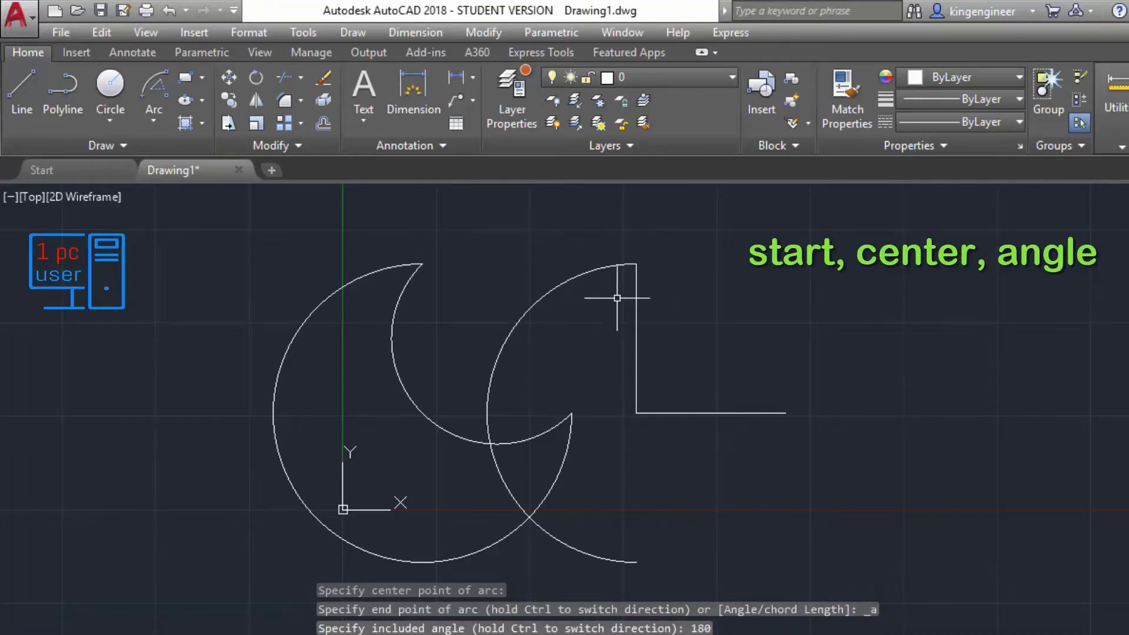
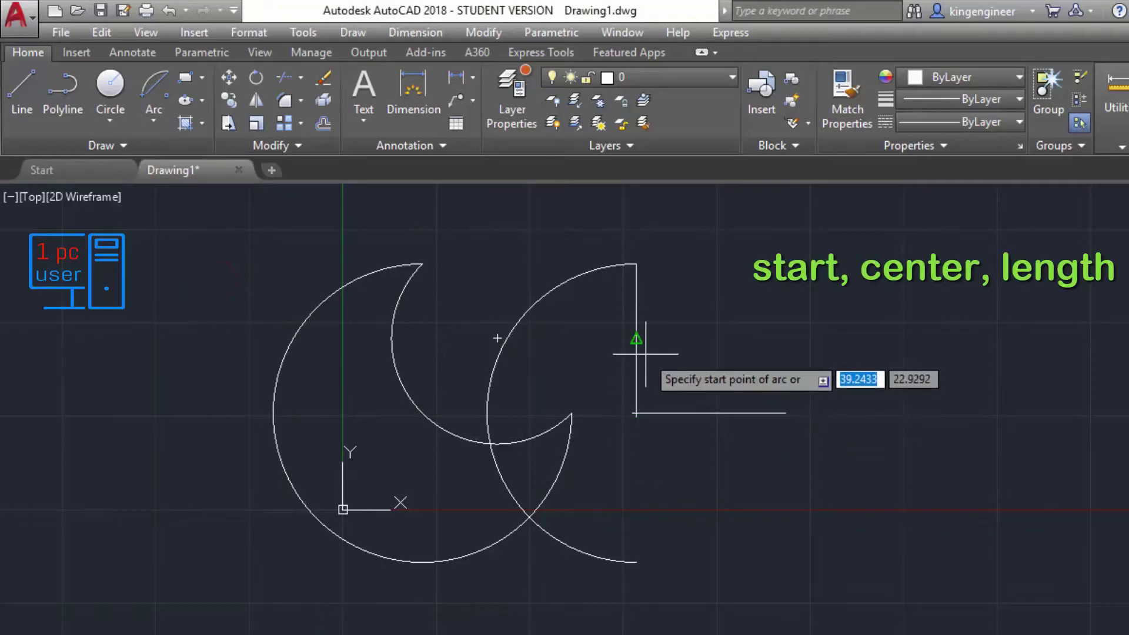
Step: Draw a Start, Center, Length arc from the vertical line's upper end, centred on the L's corner, with a chord length of 40
left_click(636, 266)
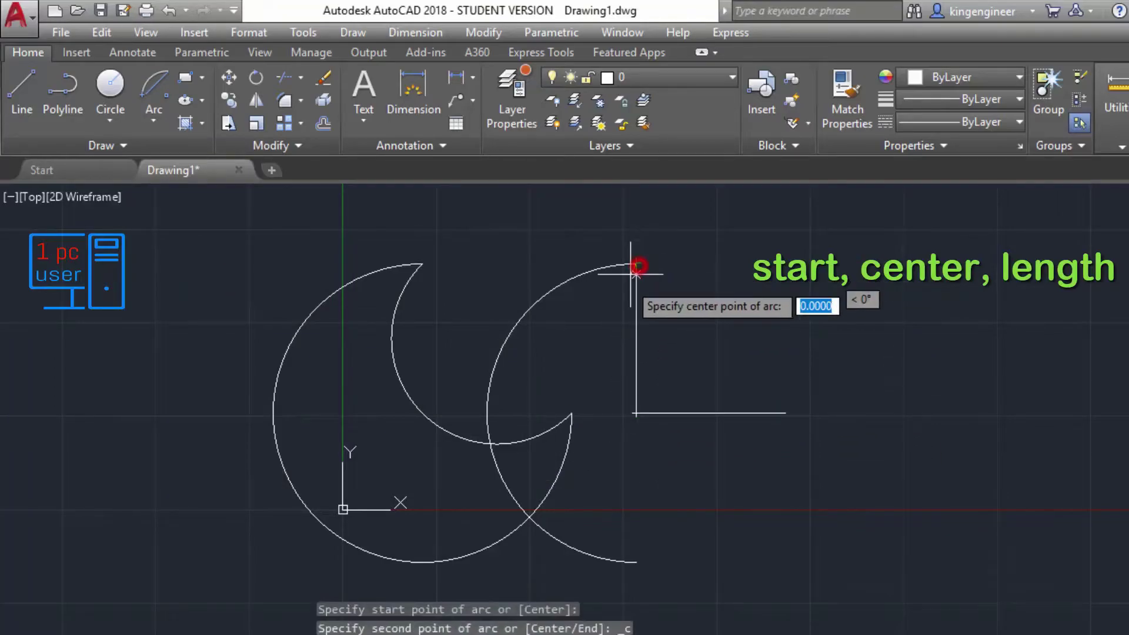
left_click(635, 413)
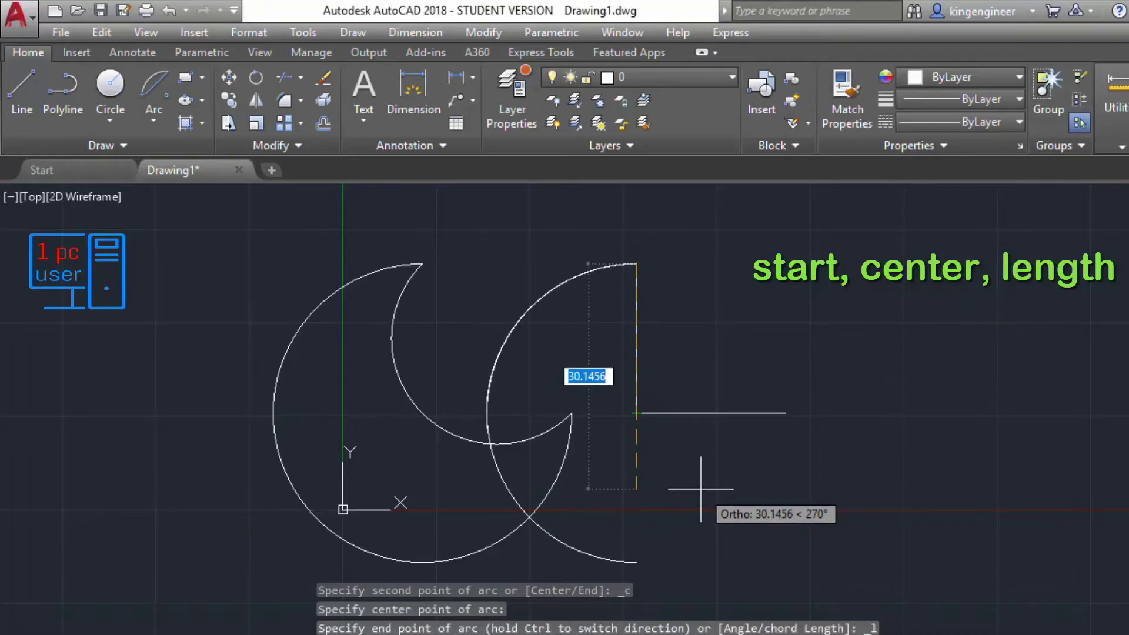
type("40")
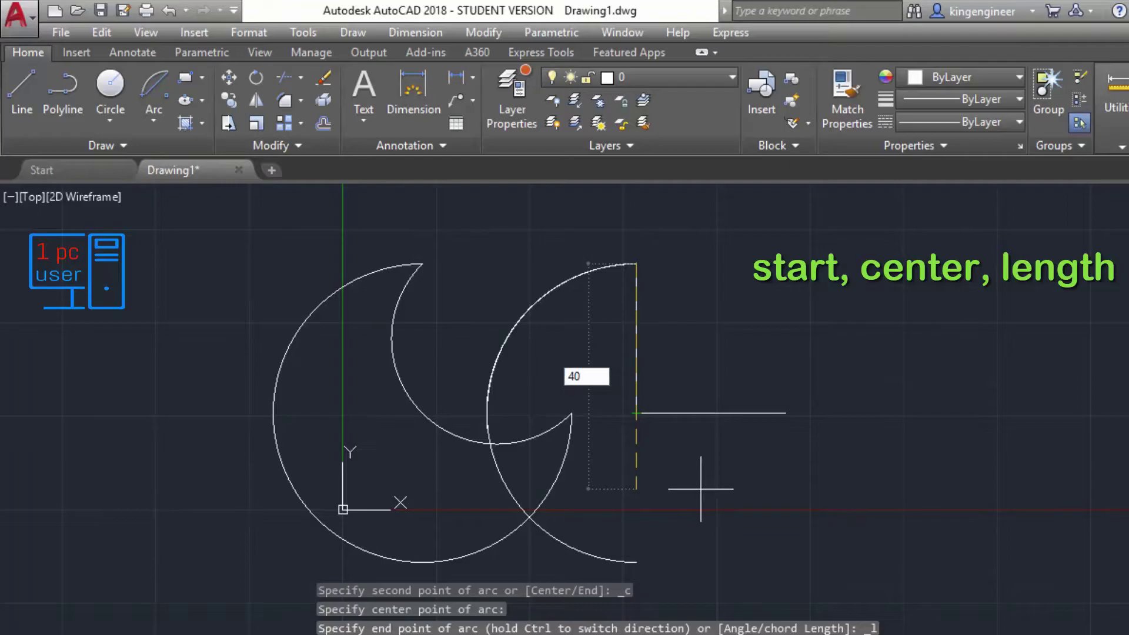
key("Return")
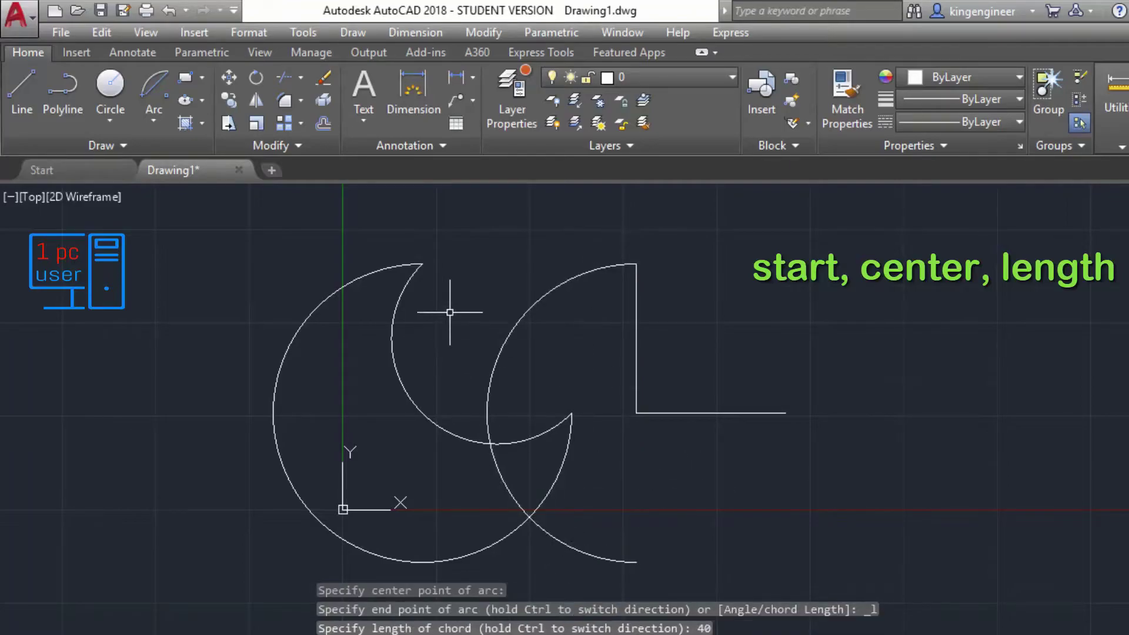
Step: Erase the two overlapping semicircular arcs at the new L shape
left_click(517, 324)
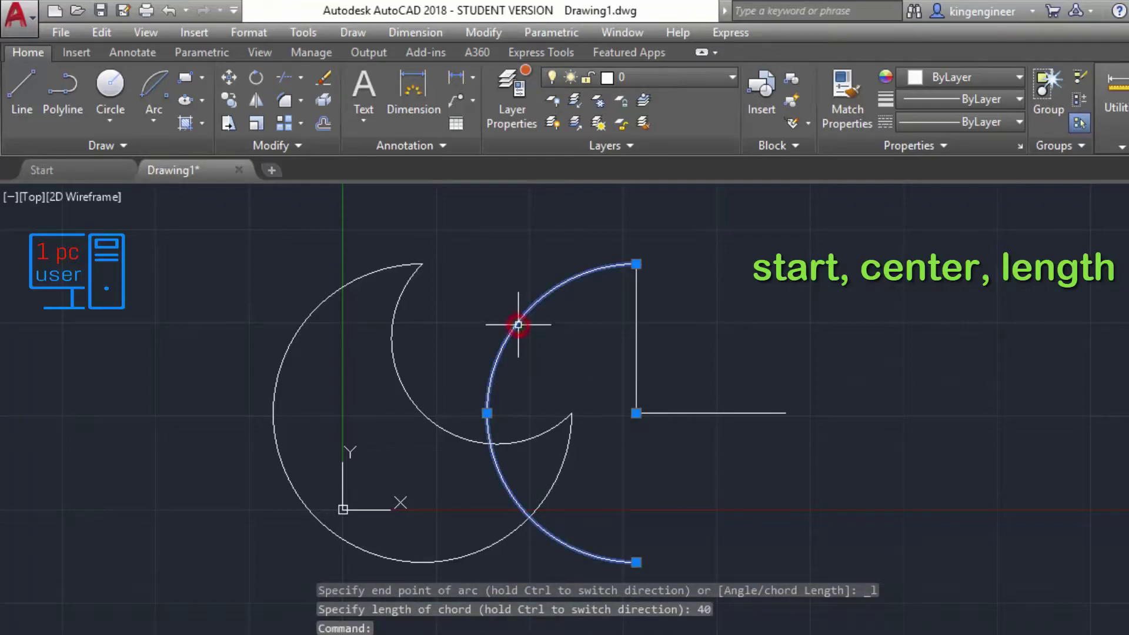
key("Delete")
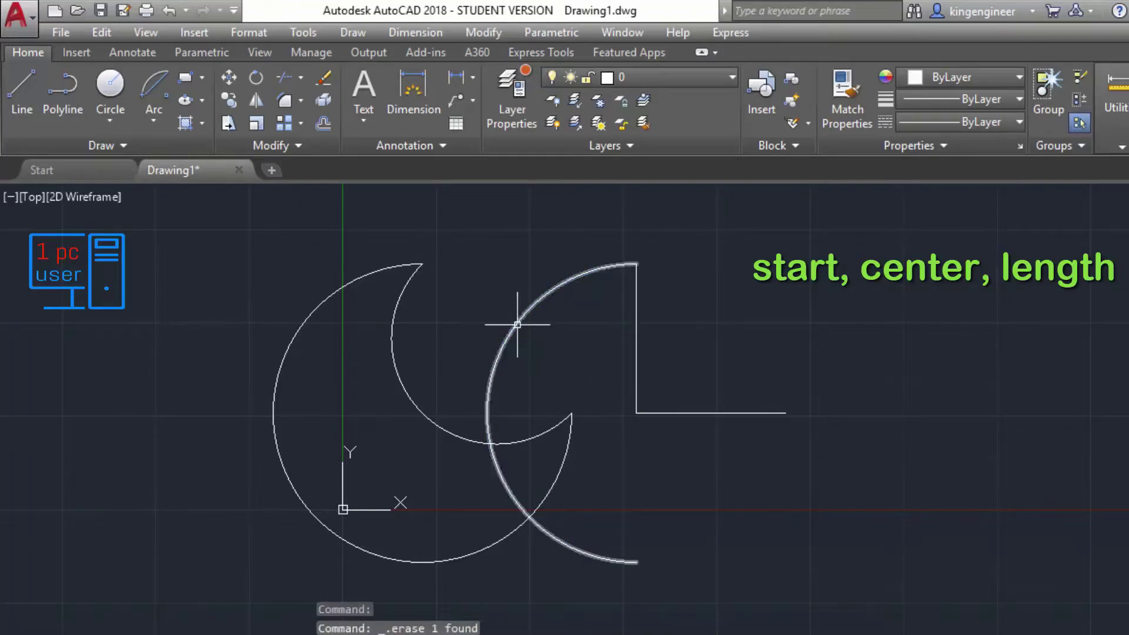
left_click(517, 324)
key("Delete")
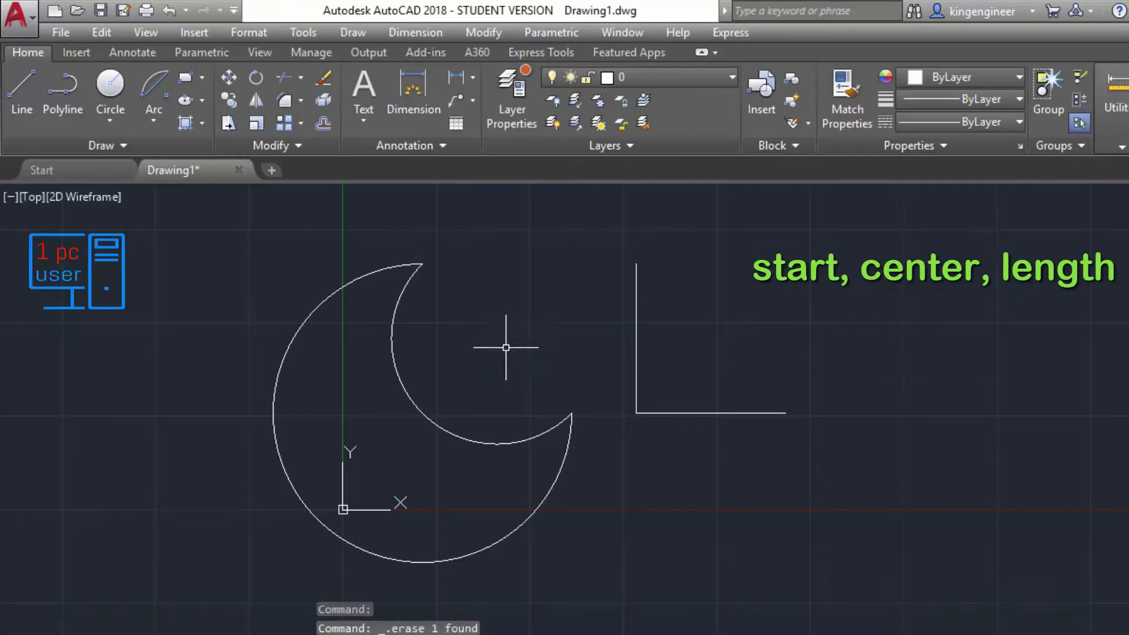
Step: Draw a Start, Center, Length arc from the vertical line's upper end, centred on the L's corner, with a chord length of 40
left_click(154, 114)
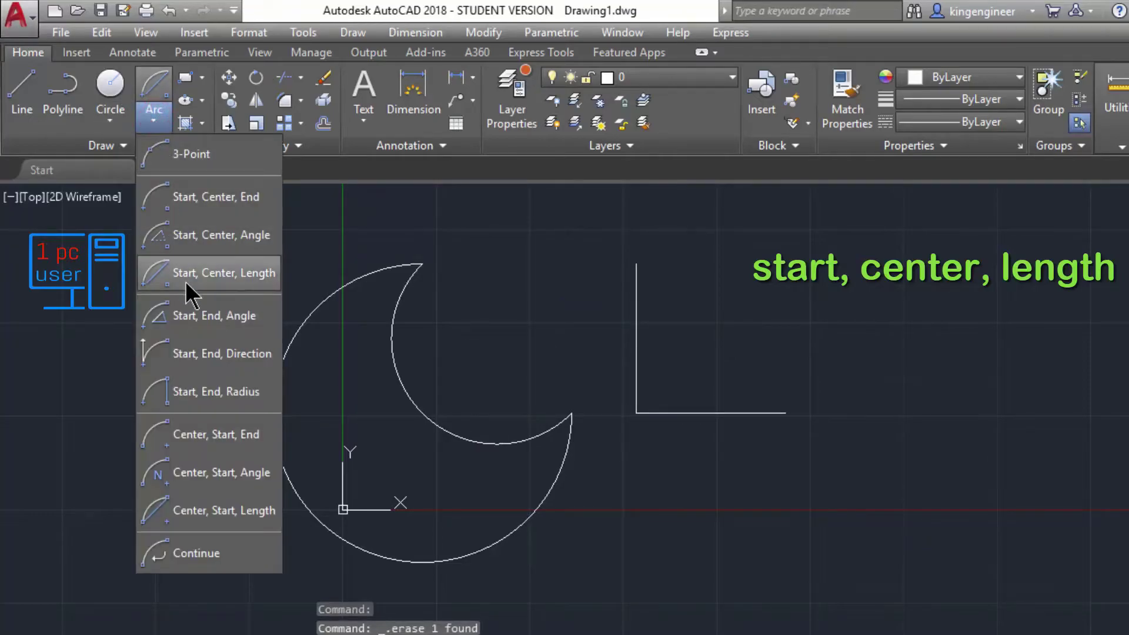
left_click(234, 281)
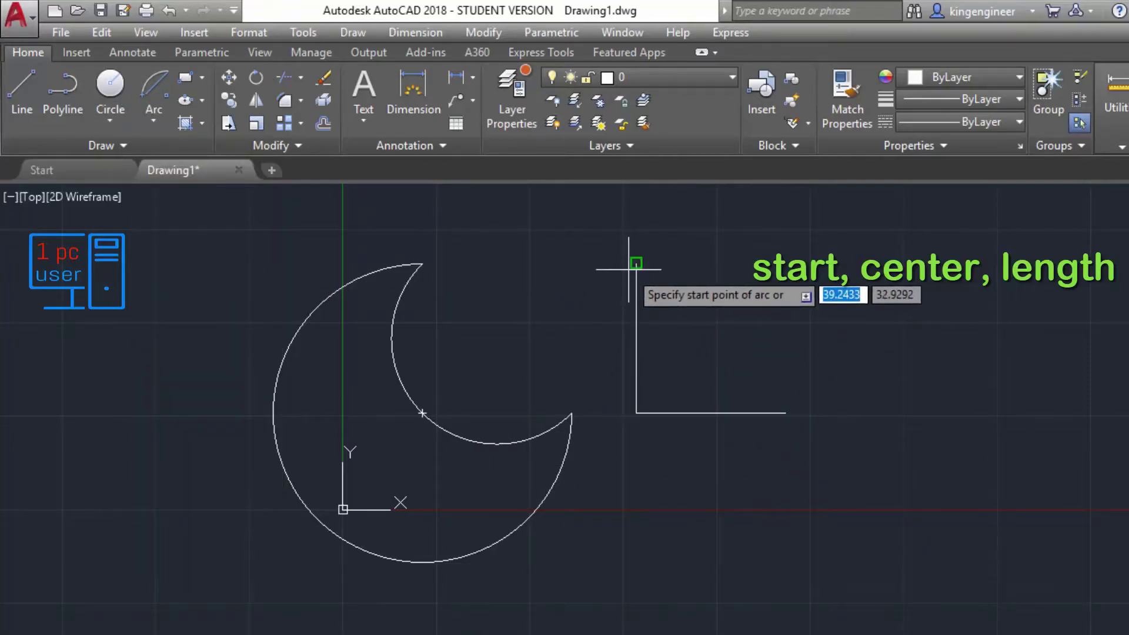
left_click(160, 120)
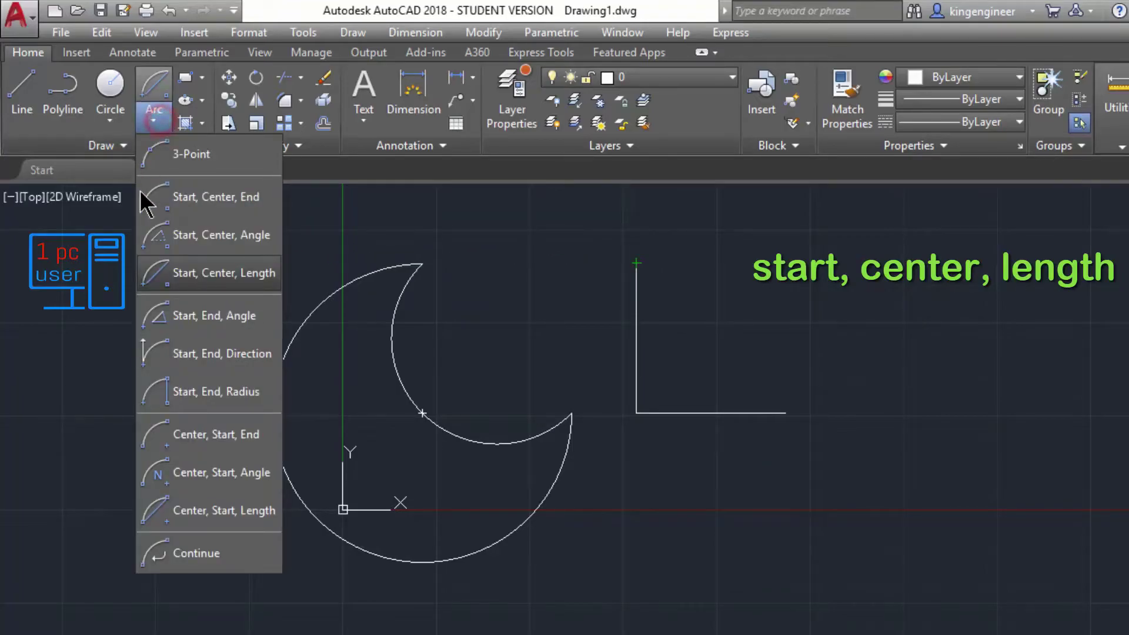
left_click(239, 271)
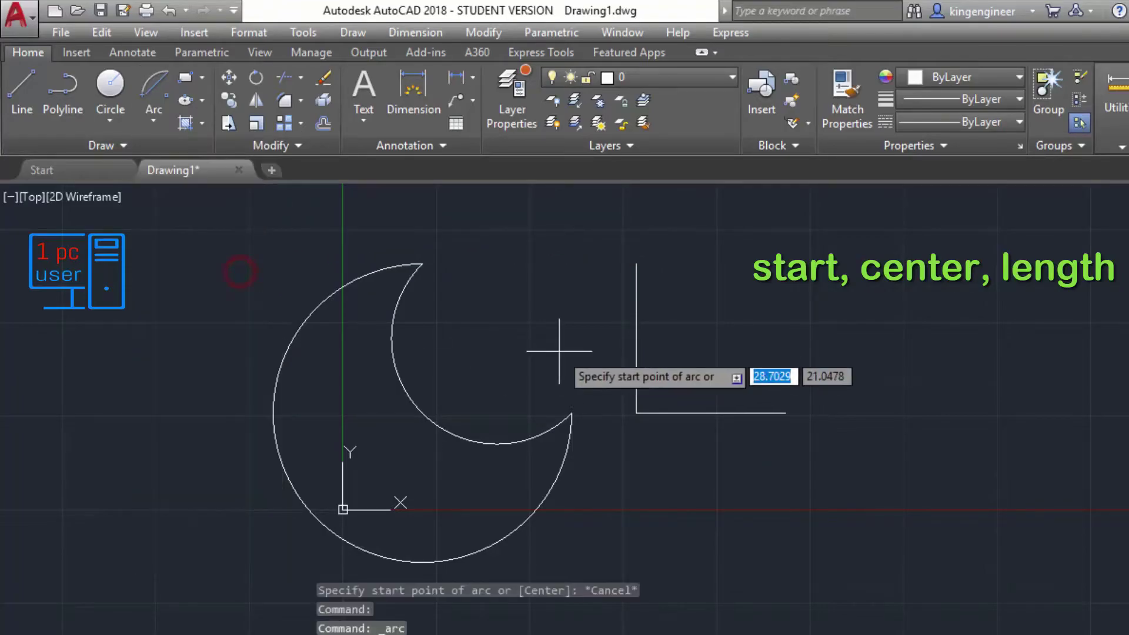
left_click(636, 264)
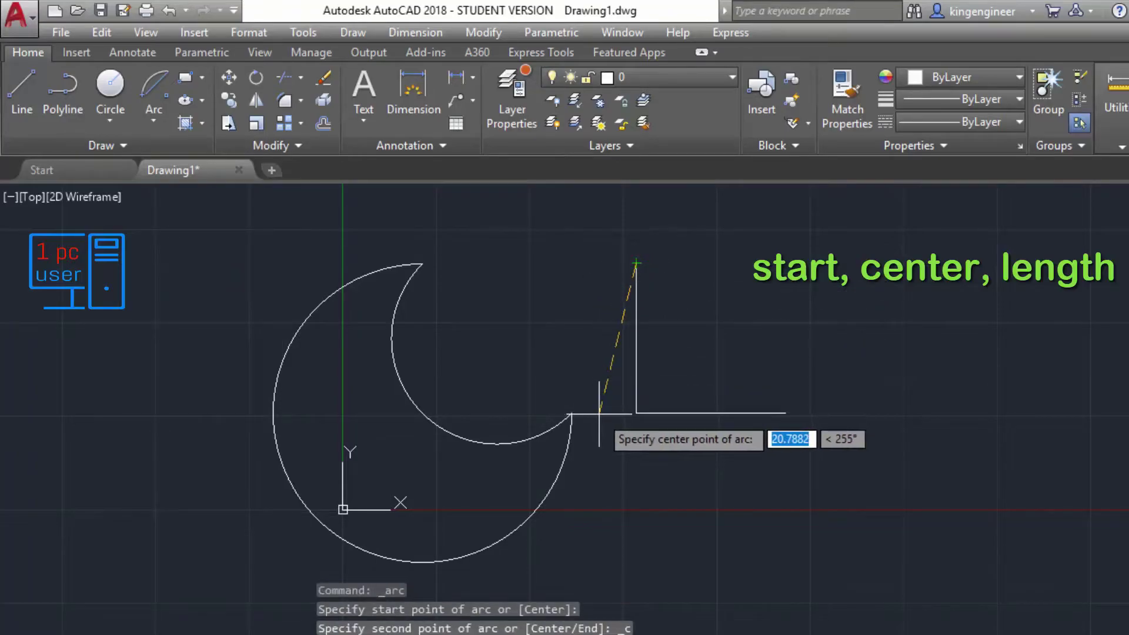
left_click(635, 413)
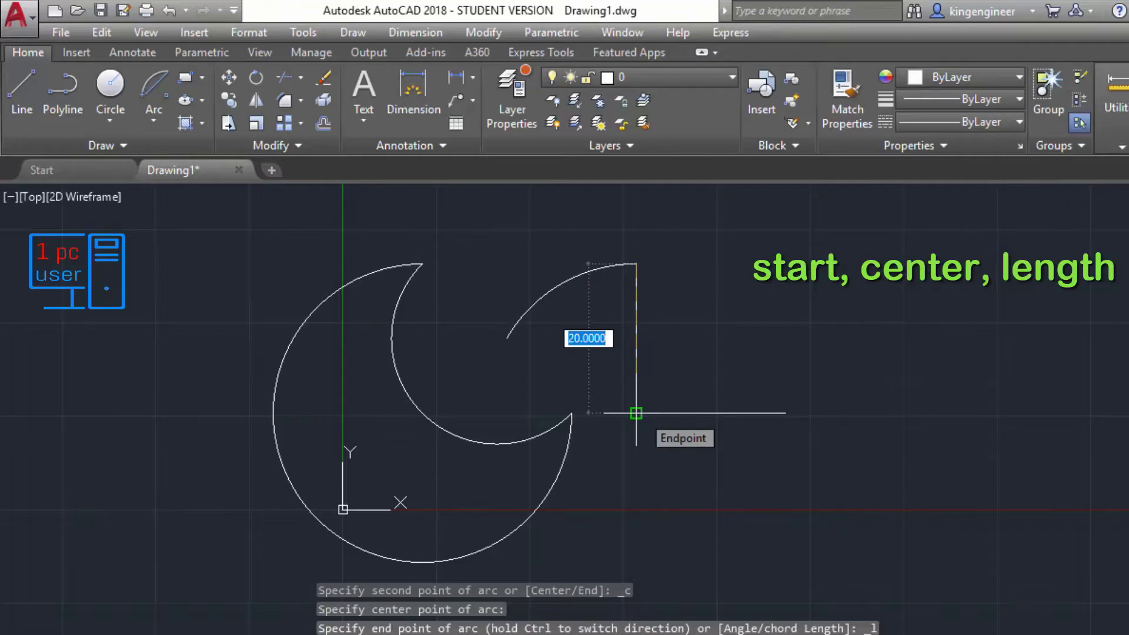
type("40")
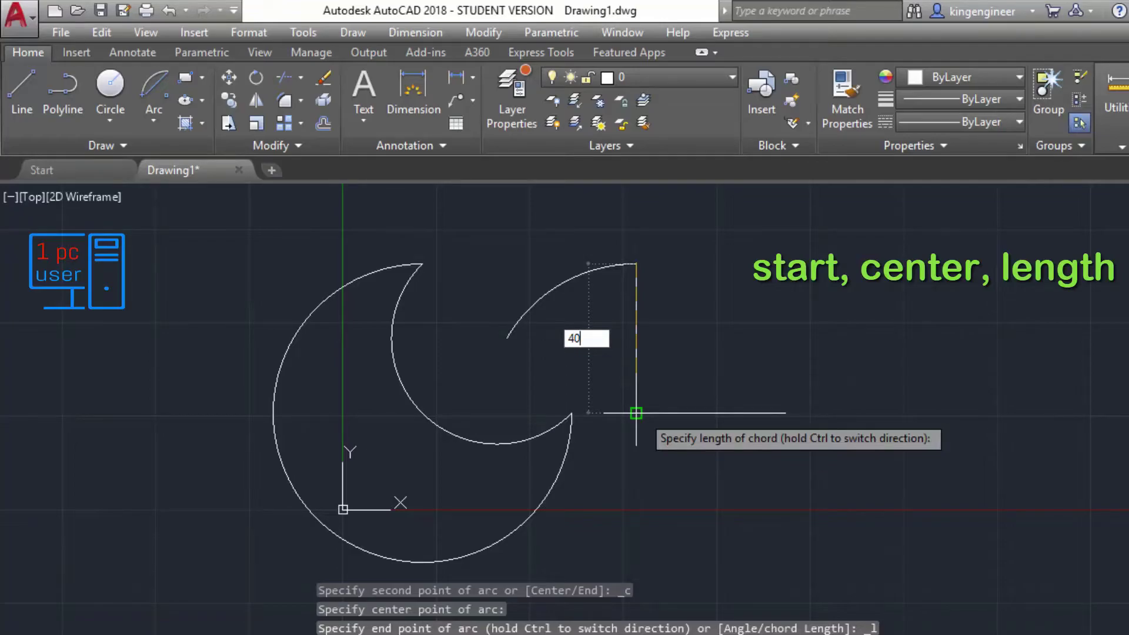
key("Return")
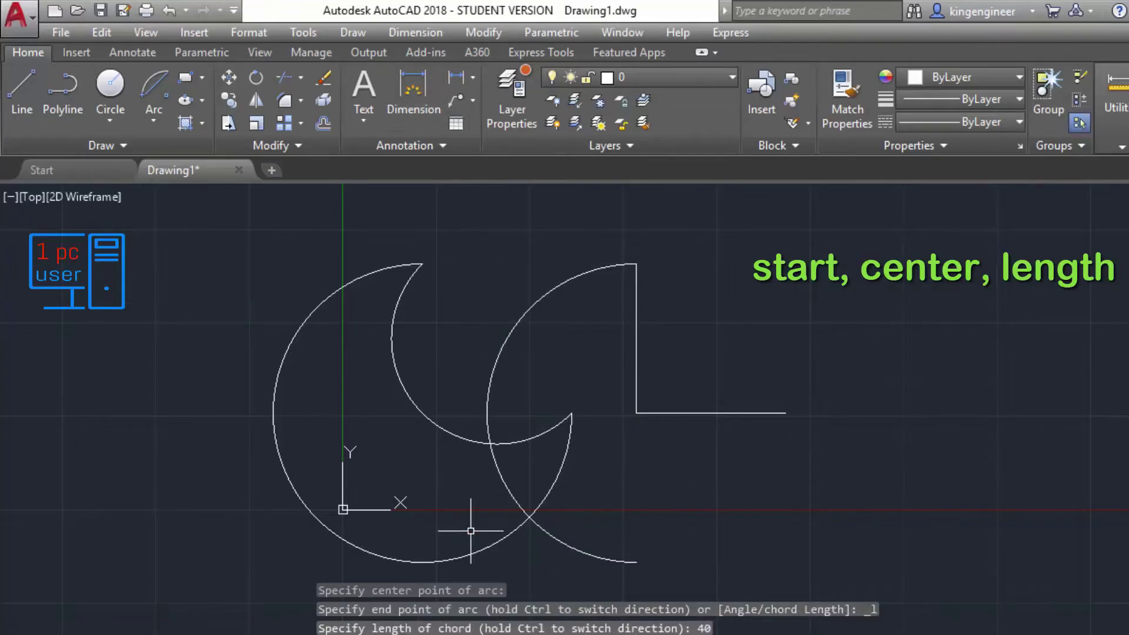
Step: Add a vertical linear dimension between the new arc's two endpoints, placed to the right of the L's vertical line, and inspect its text
left_click(414, 32)
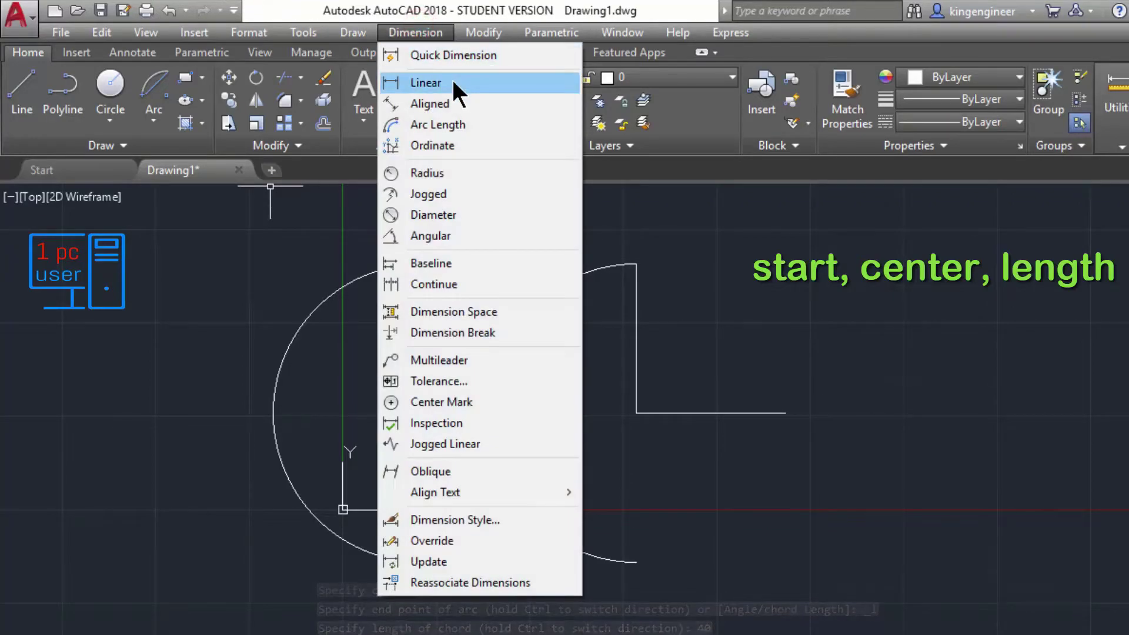
left_click(450, 81)
left_click(635, 263)
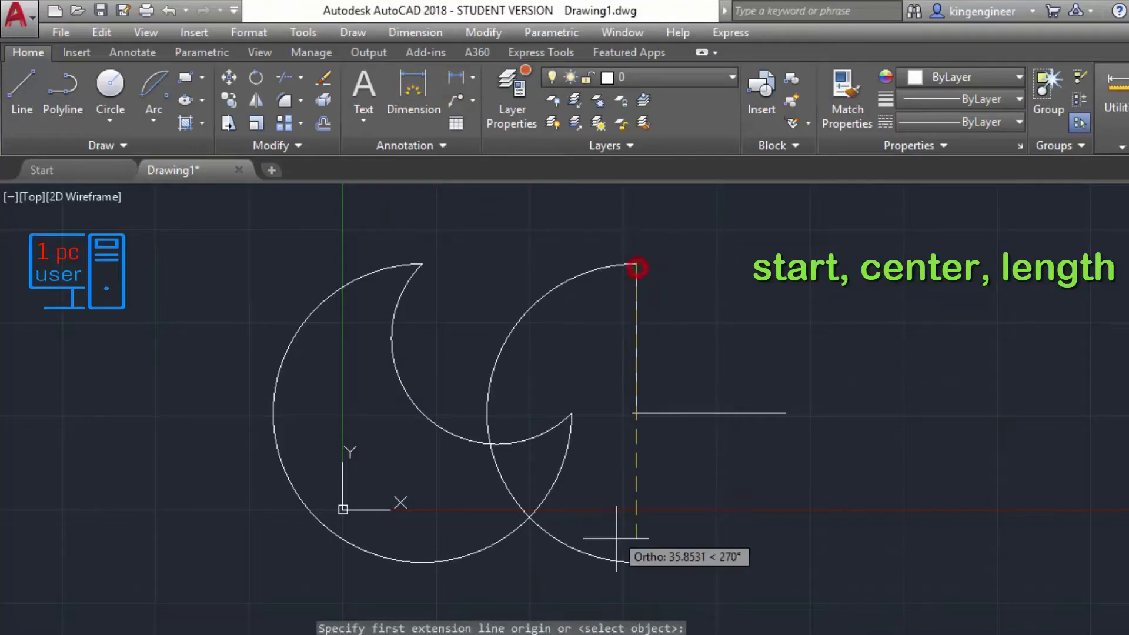
left_click(636, 563)
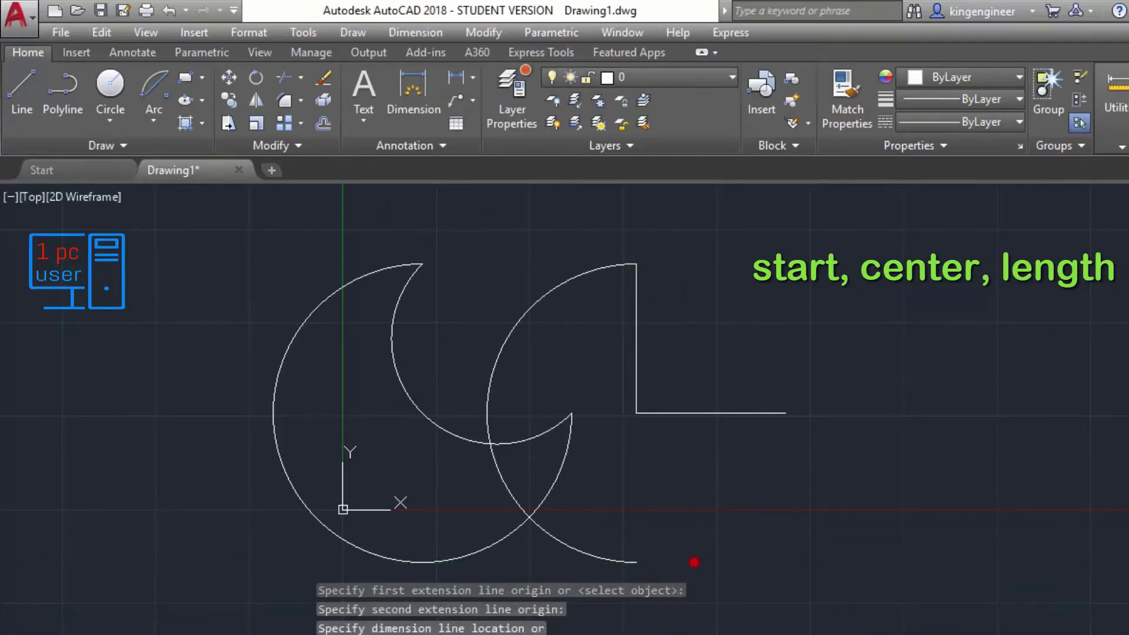
scroll(702, 405, "up", 2)
scroll(655, 487, "up", 3)
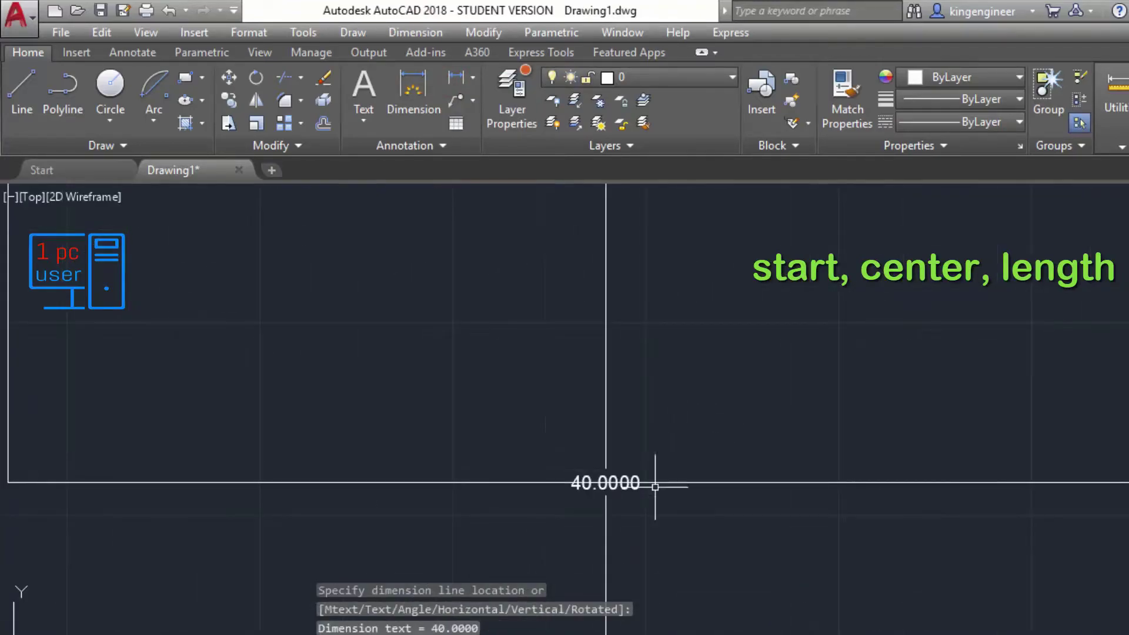
left_click(575, 481)
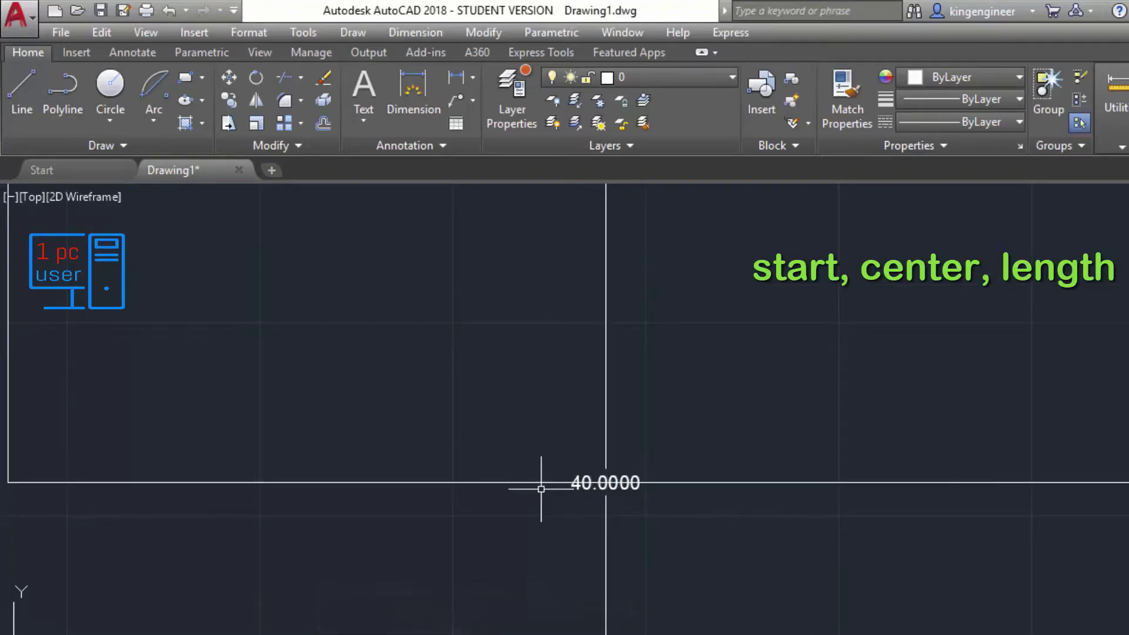
scroll(563, 485, "down", 5)
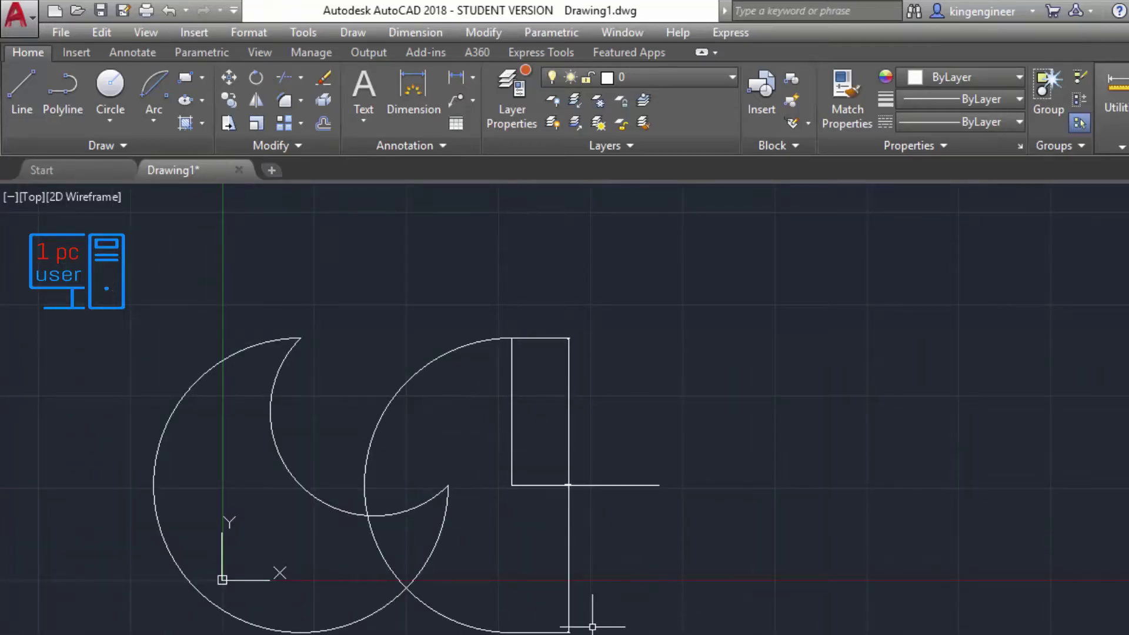
Step: Erase all the arcs, lines and the dimension in the drawing
left_click(641, 630)
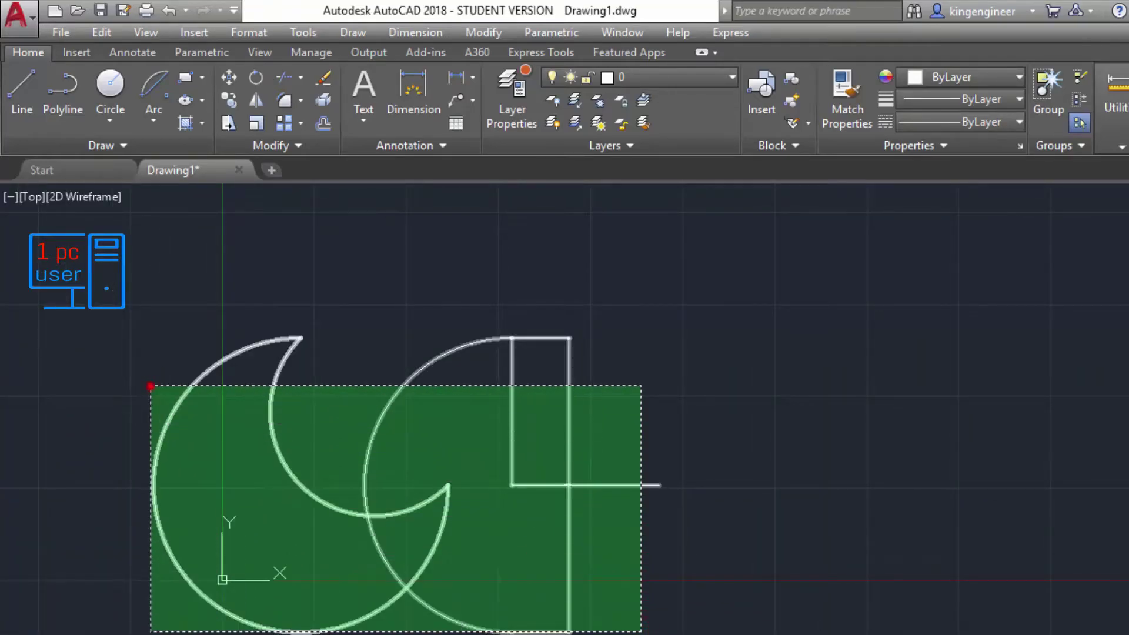
left_click(151, 385)
key("Delete")
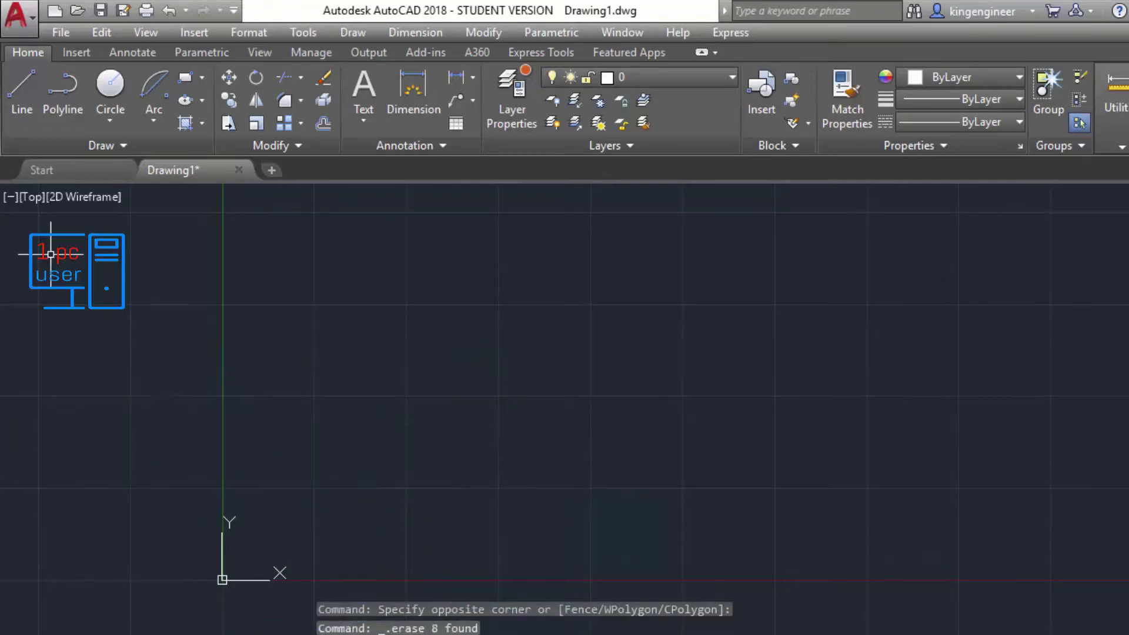
Step: Draw a new L shape from a 20-unit vertical line going down and a 20-unit horizontal line going right
left_click(18, 97)
left_click(529, 286)
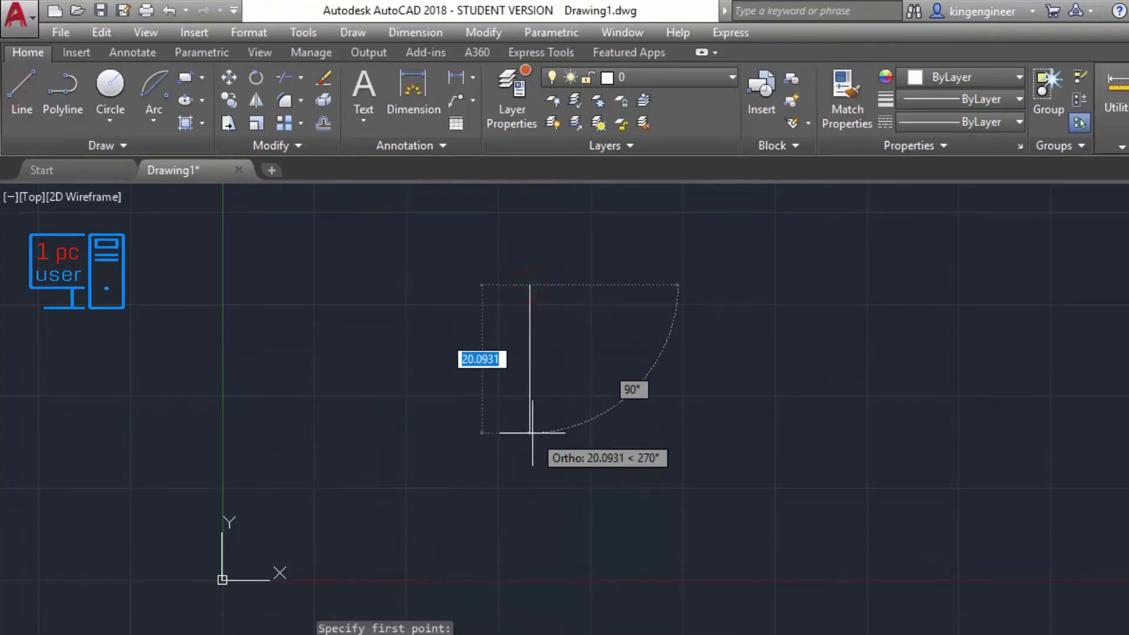
type("20")
key("Return")
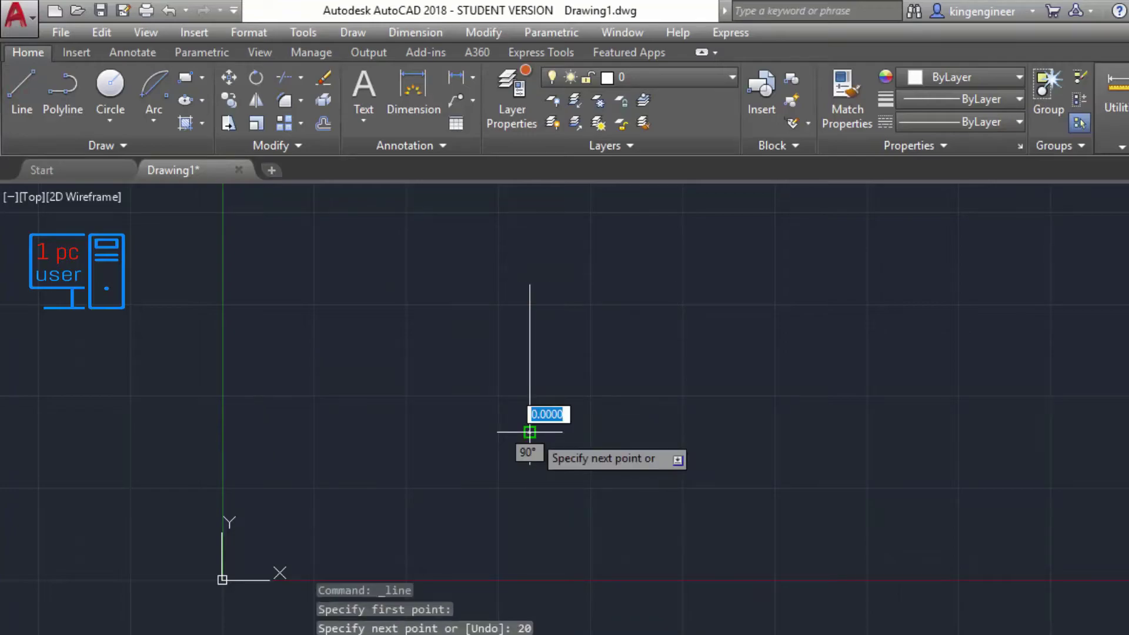
type("20")
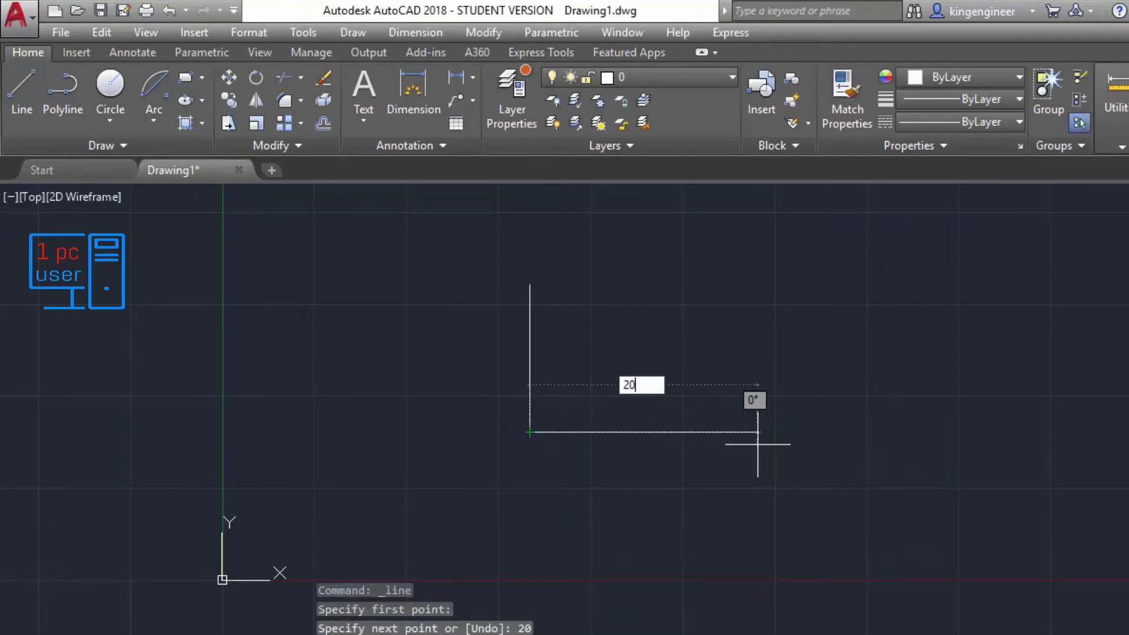
key("Return")
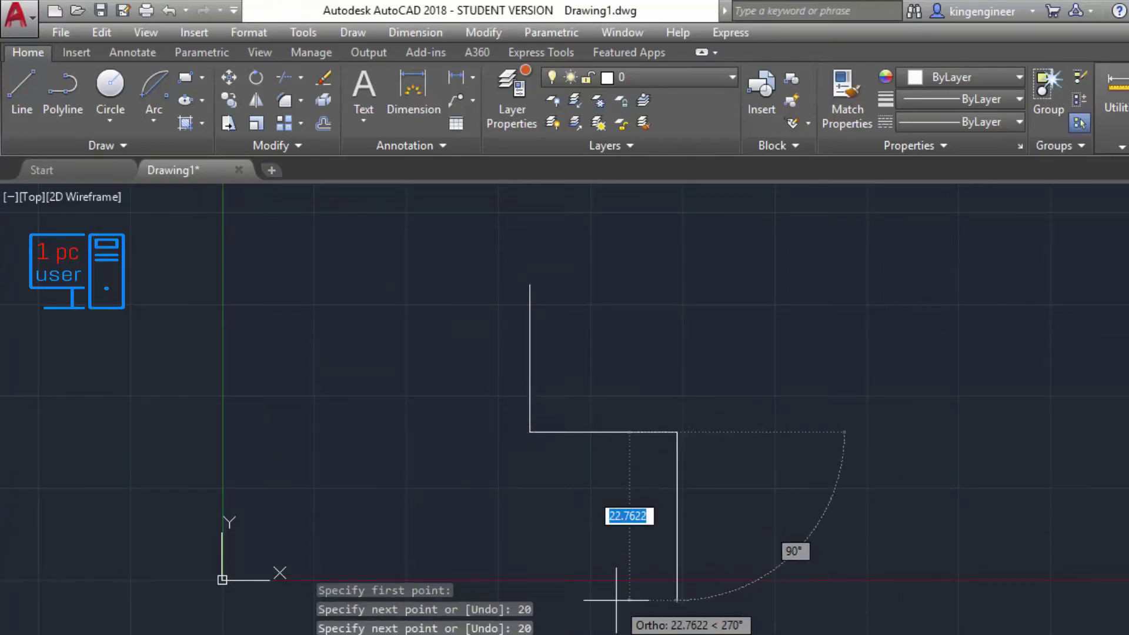
key("Escape")
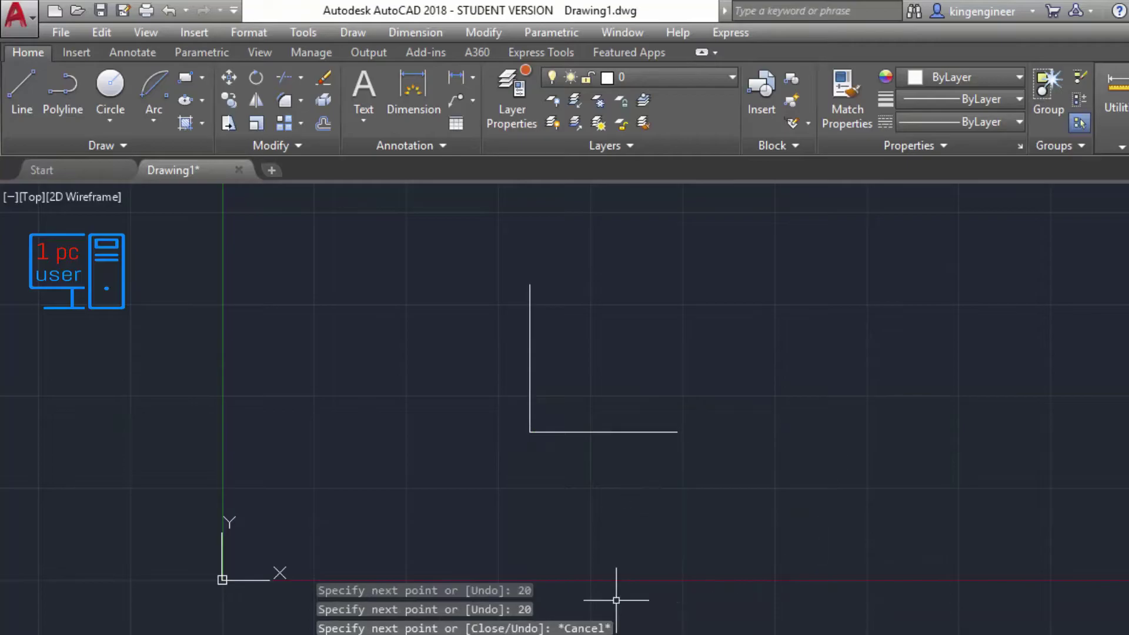
Step: Draw a Start, End, Angle arc from the vertical line's upper end to the horizontal line's right end, with a 190° included angle
left_click(149, 124)
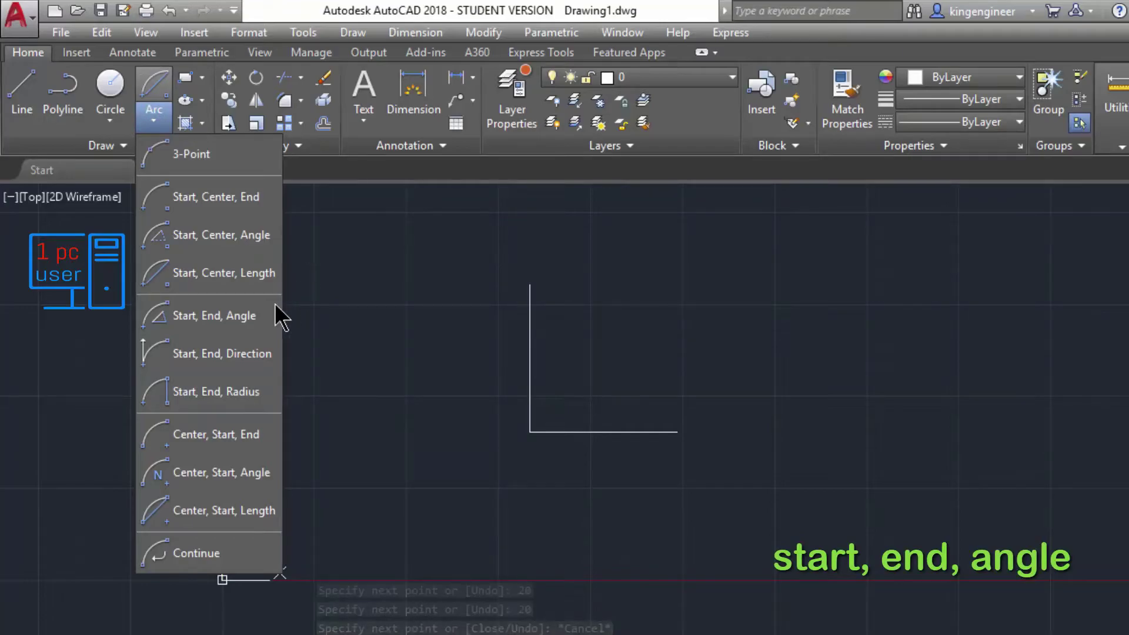
left_click(221, 322)
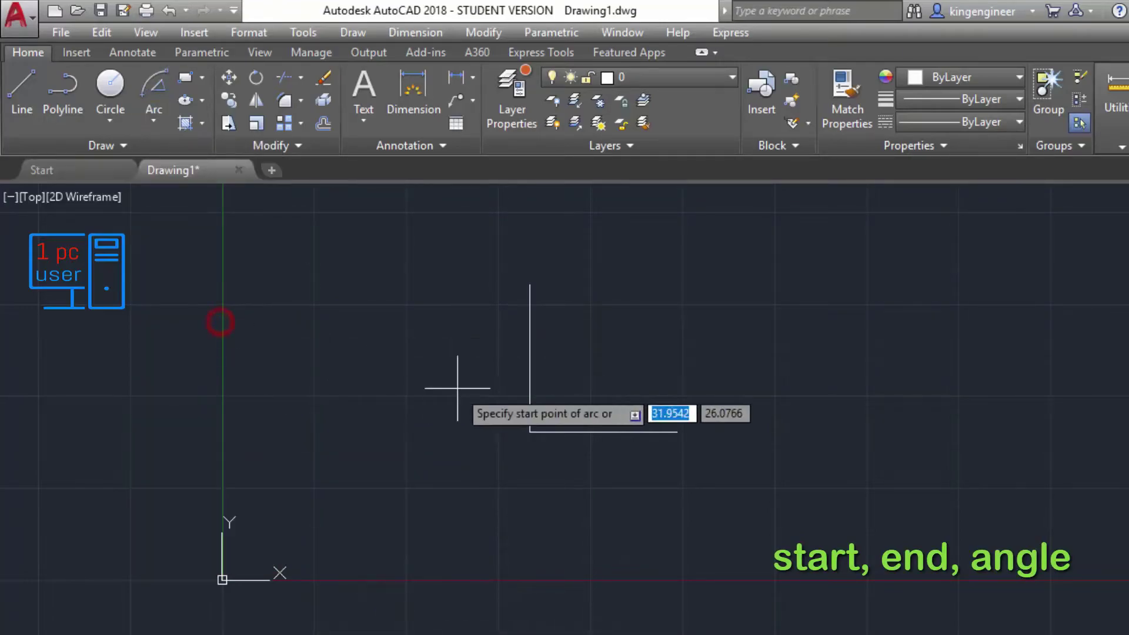
left_click(529, 285)
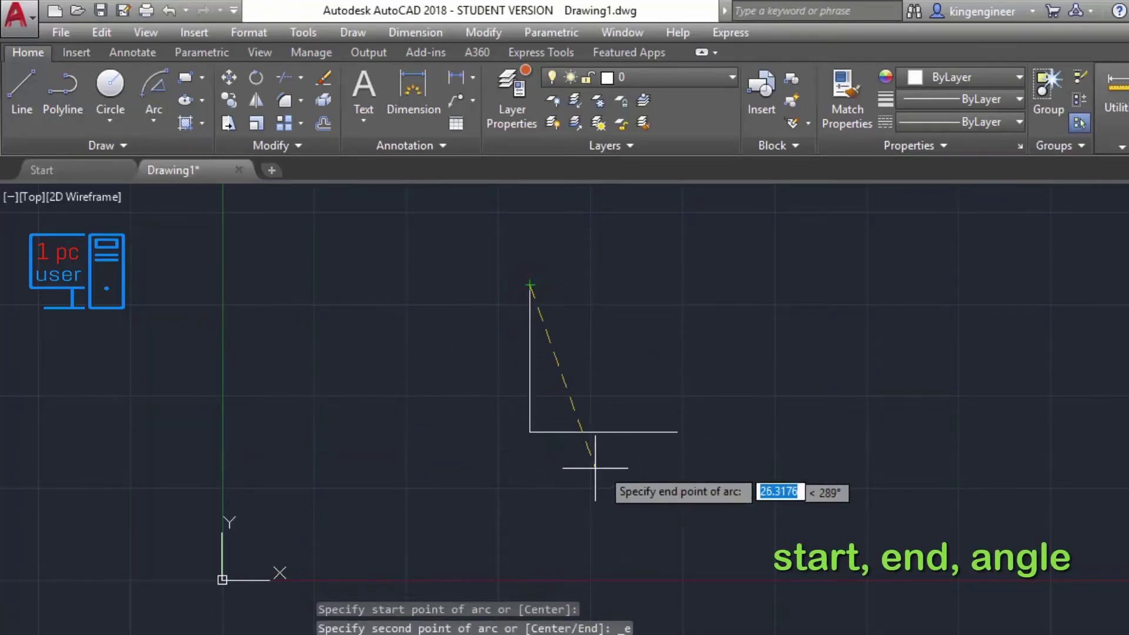
left_click(677, 432)
key("ctrl")
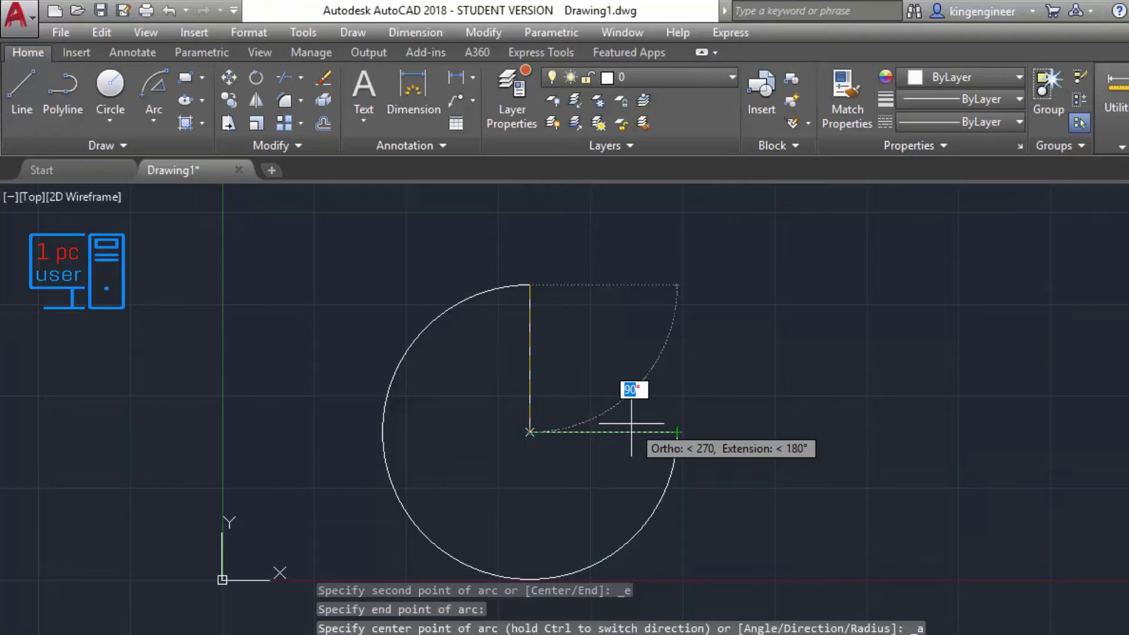
type("1")
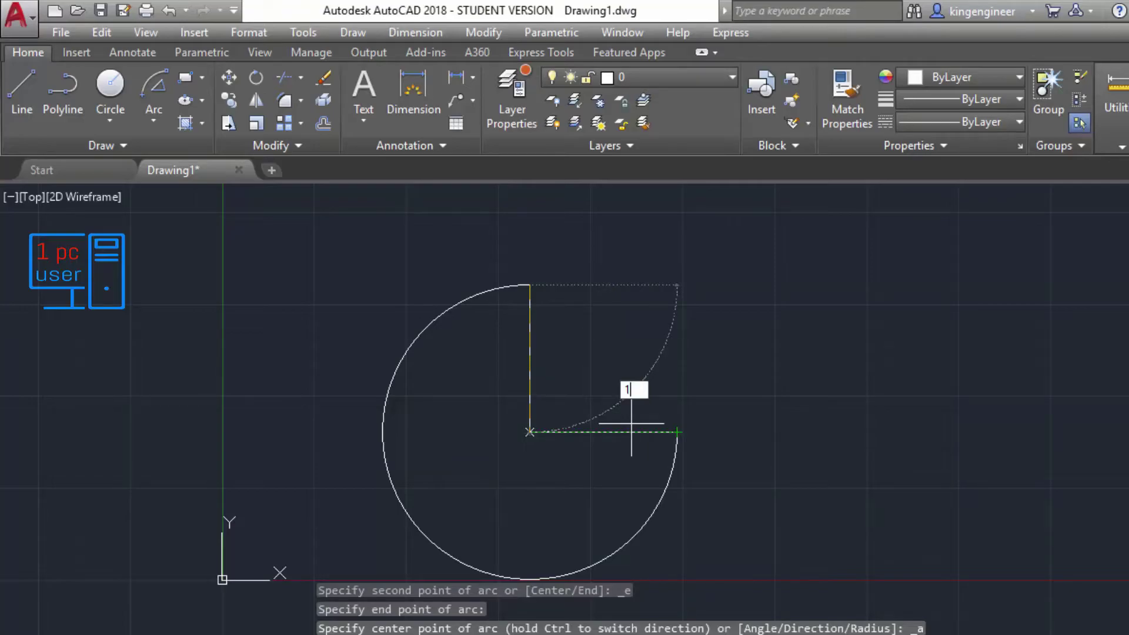
type("90")
key("Return")
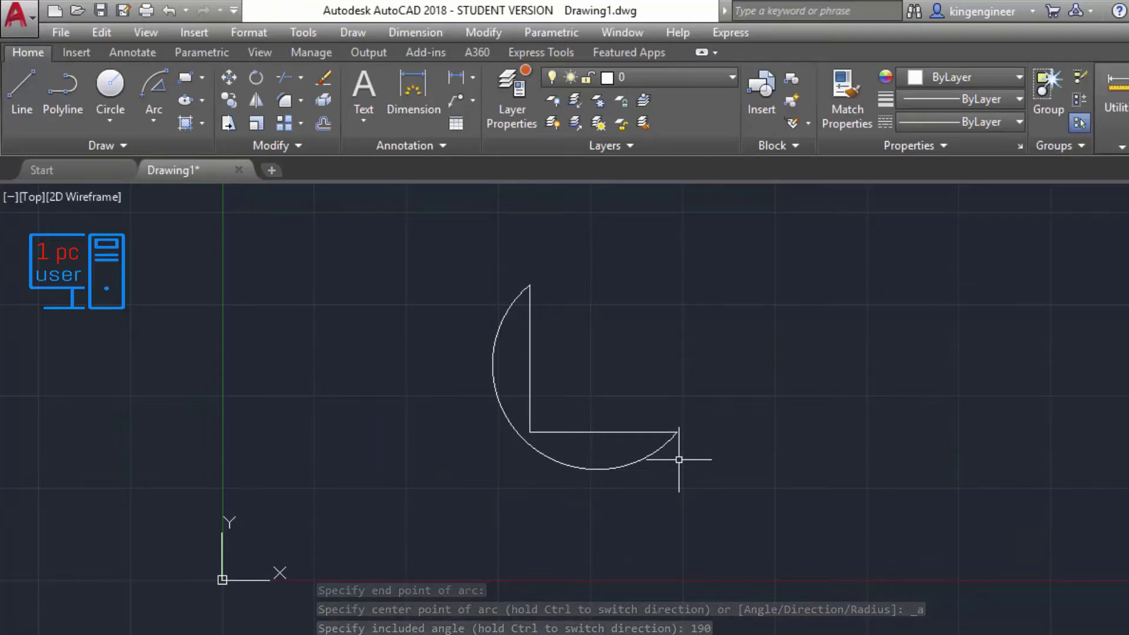
Step: Draw a Start, End, Direction arc from the vertical line's upper end to the horizontal line's right end, with a 0° tangent direction
left_click(158, 119)
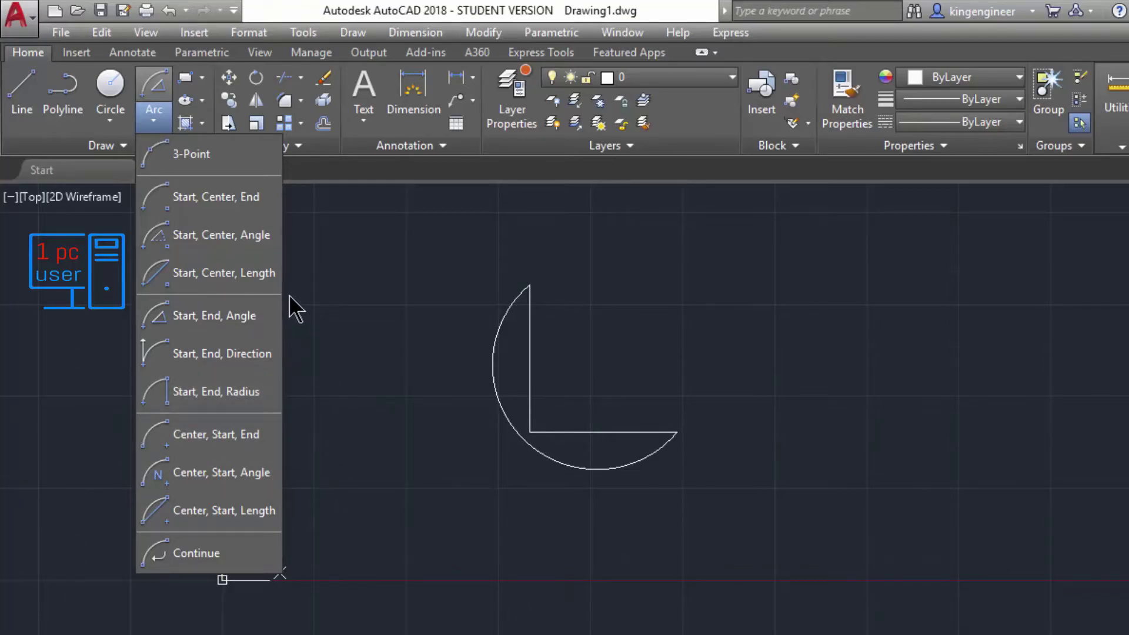
left_click(140, 112)
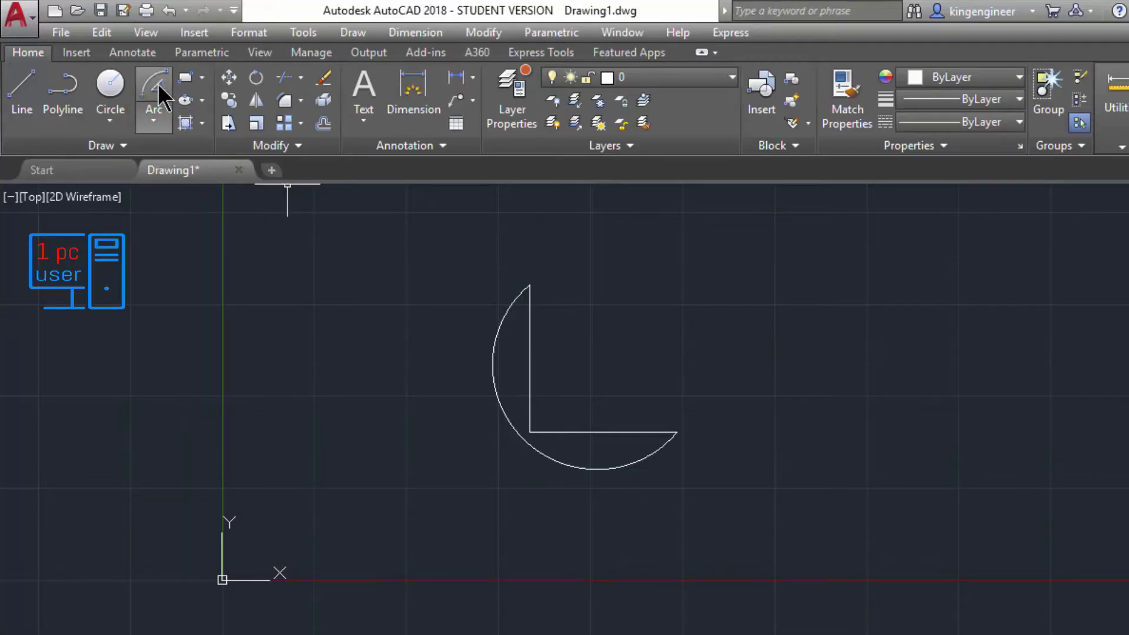
left_click(143, 120)
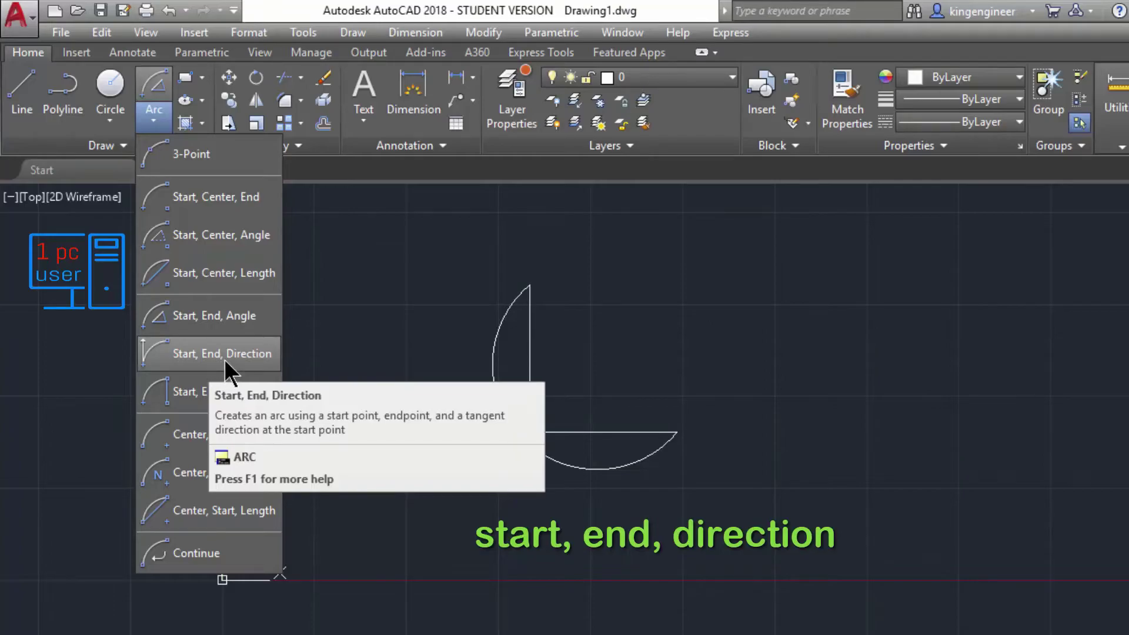
left_click(194, 358)
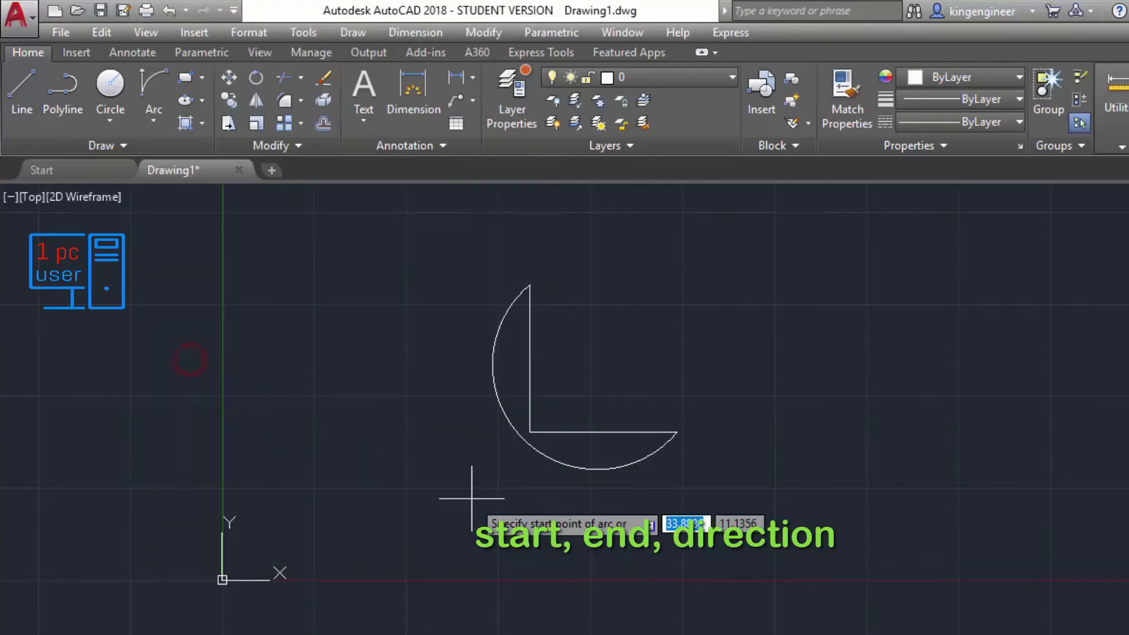
left_click(529, 286)
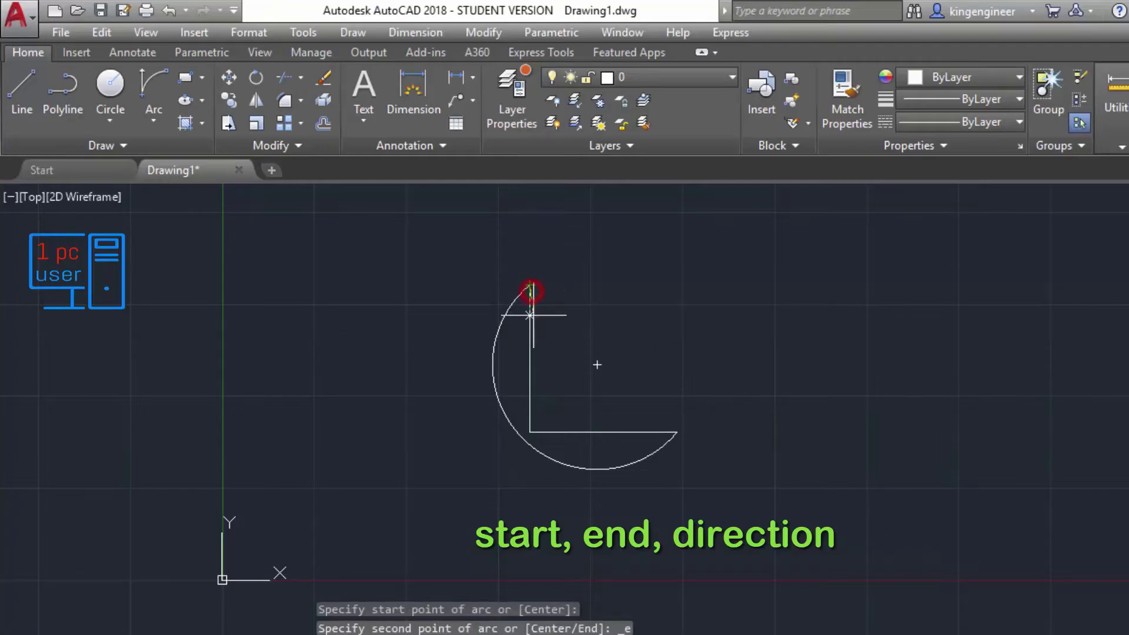
left_click(676, 432)
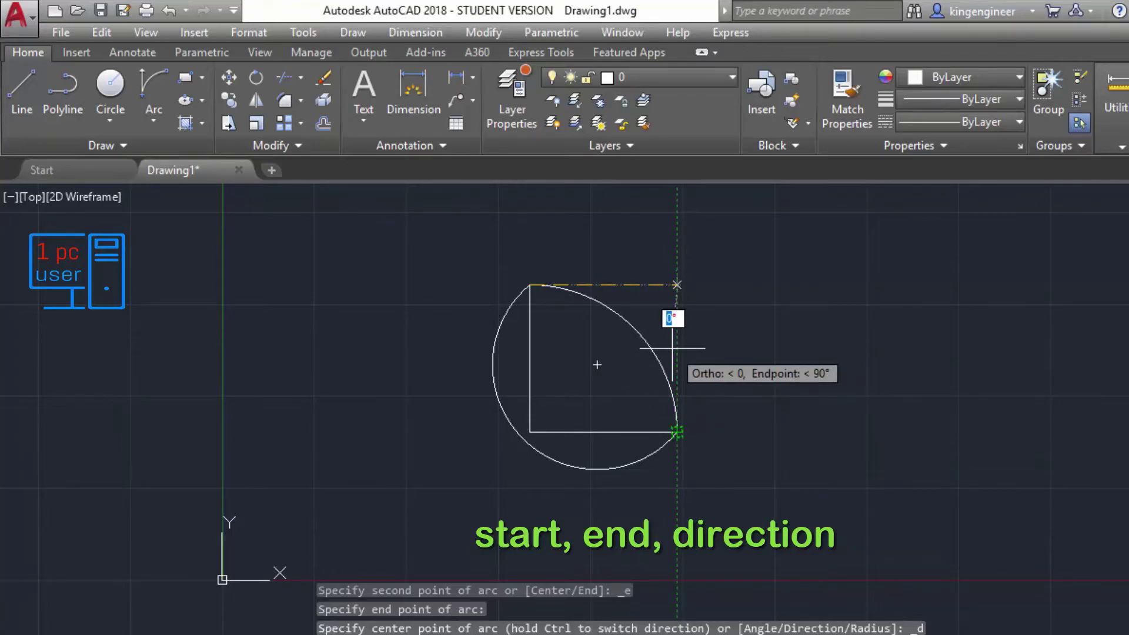
left_click(655, 339)
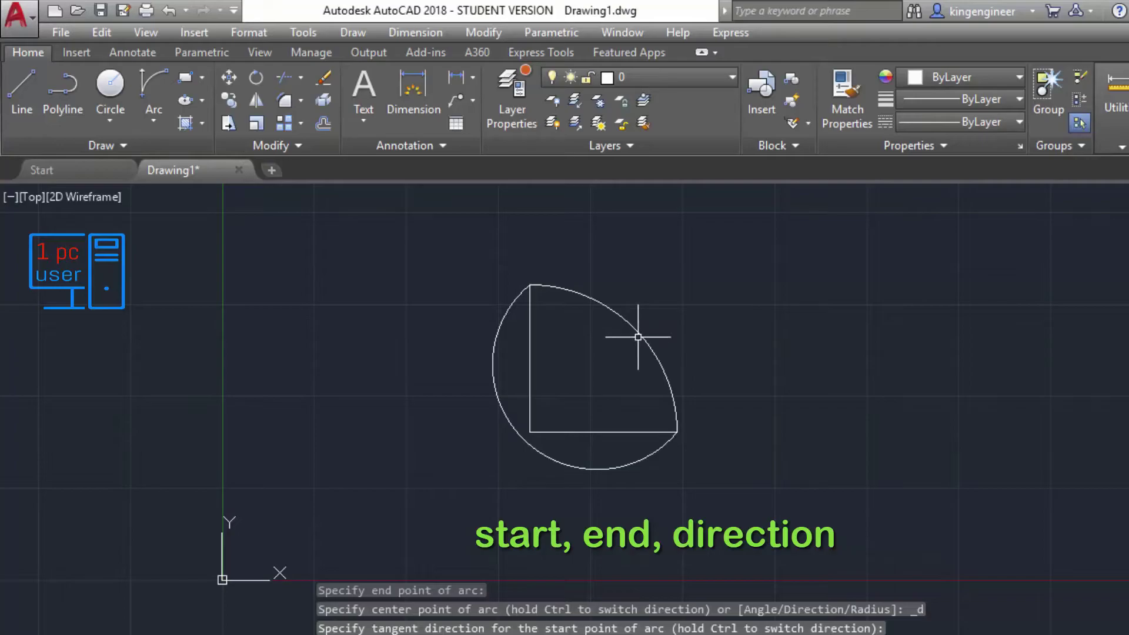
key("space")
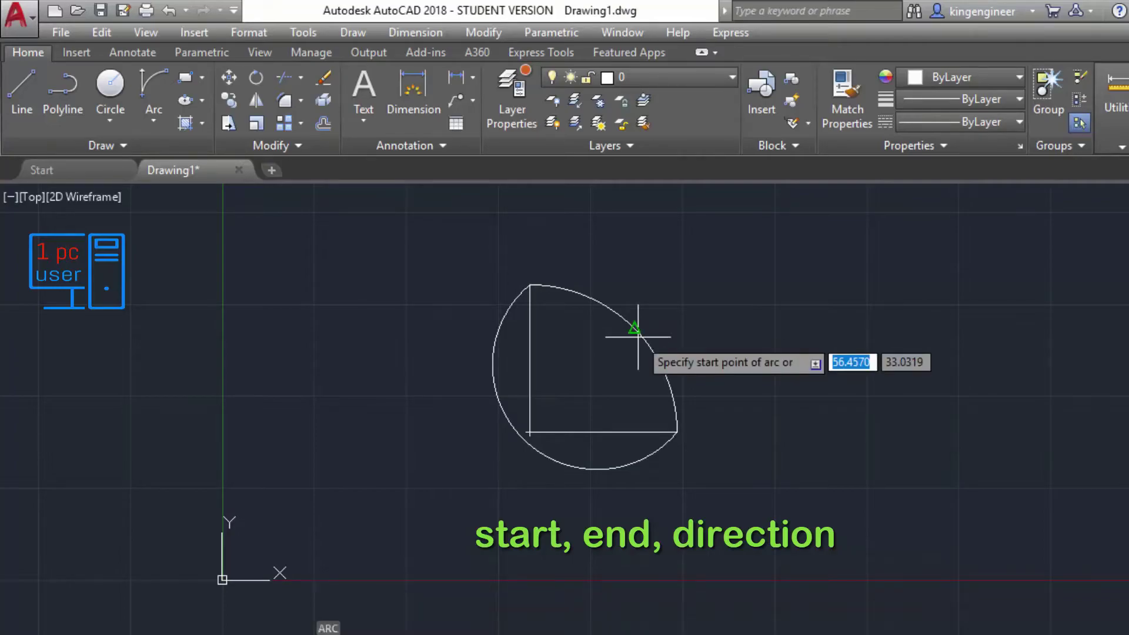
left_click(529, 285)
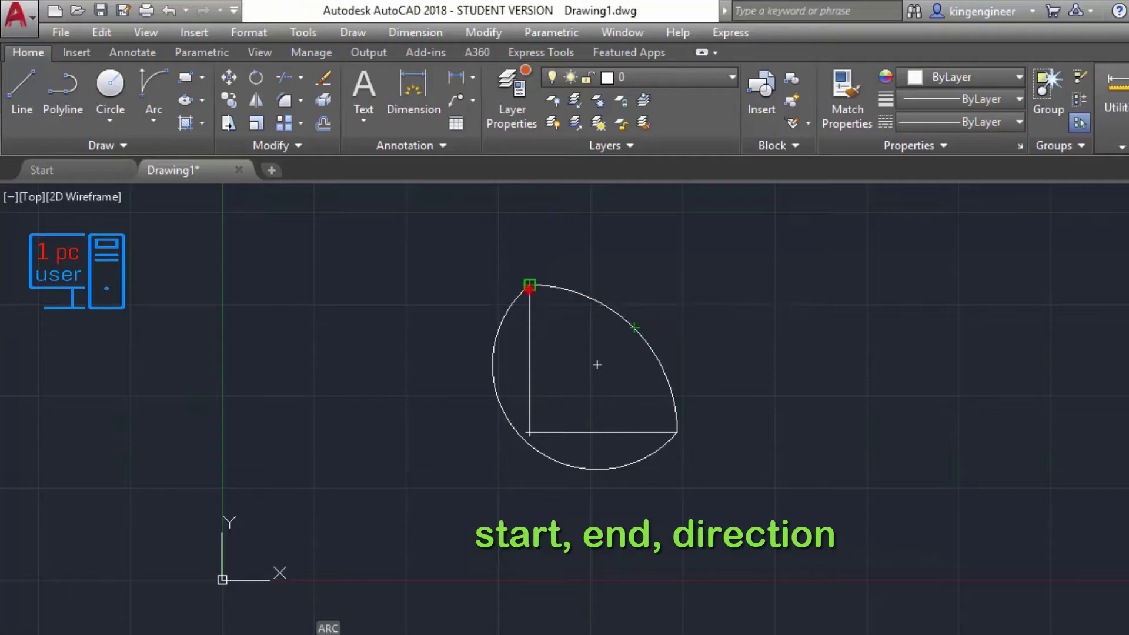
left_click(676, 432)
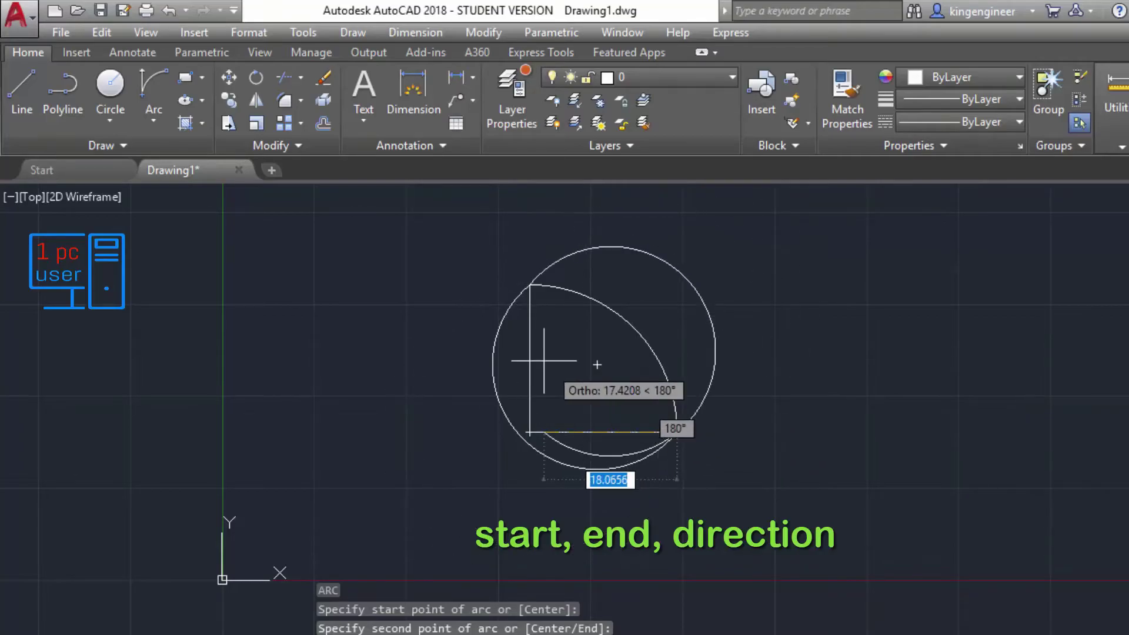
Step: Draw a Start, End, Direction arc from the vertical line's upper end to the horizontal line's right end, with the tangent pointing straight down
left_click(153, 114)
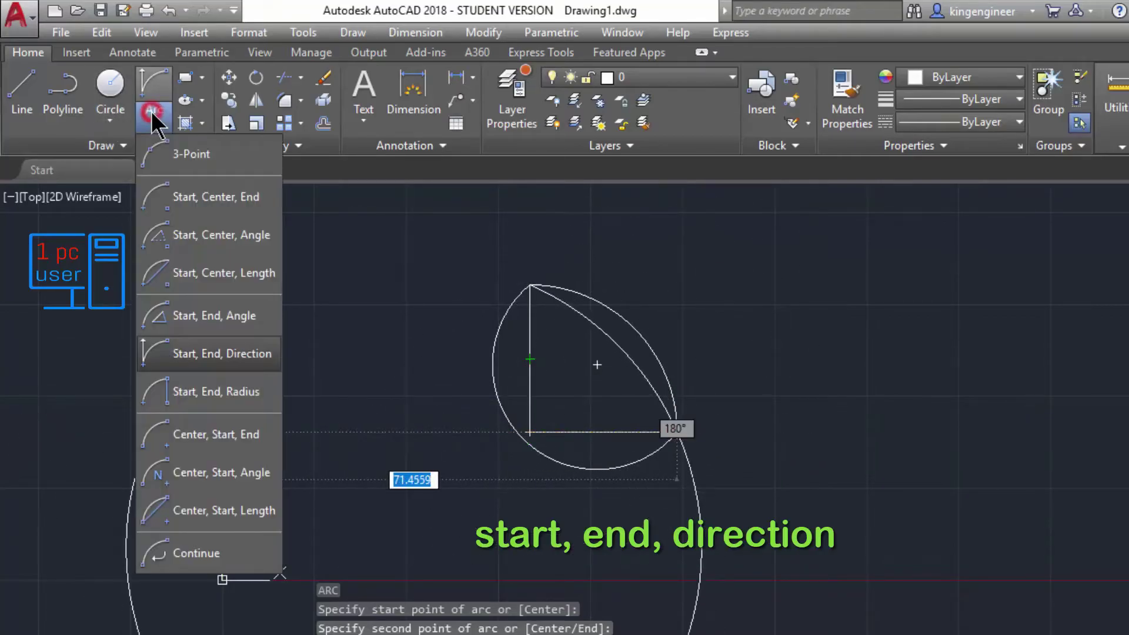
left_click(223, 353)
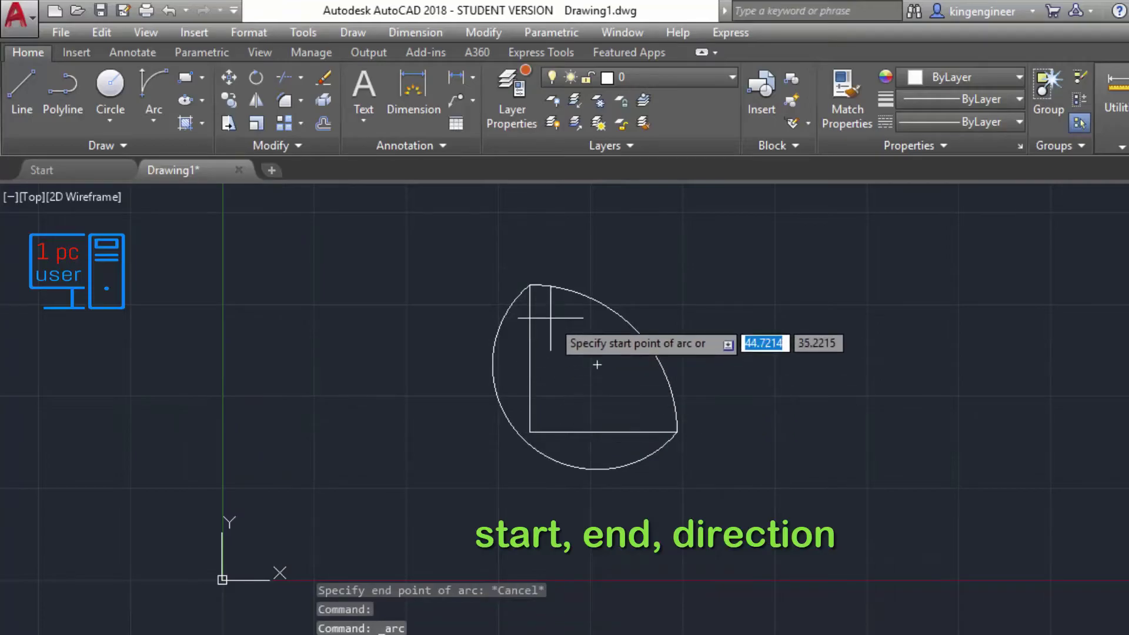
left_click(529, 285)
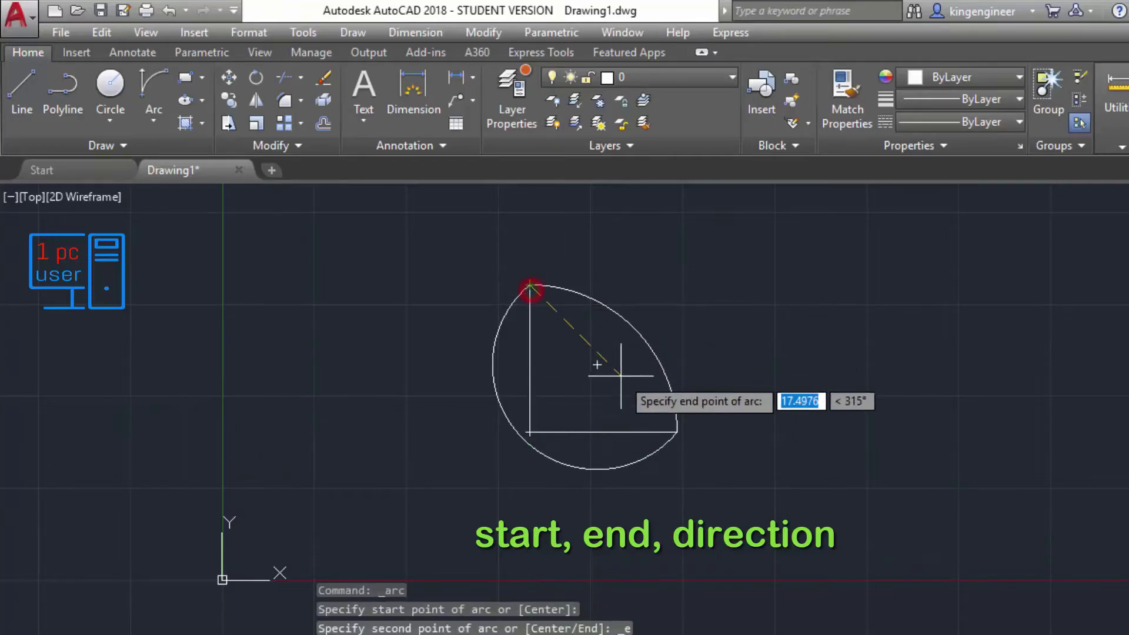
left_click(676, 432)
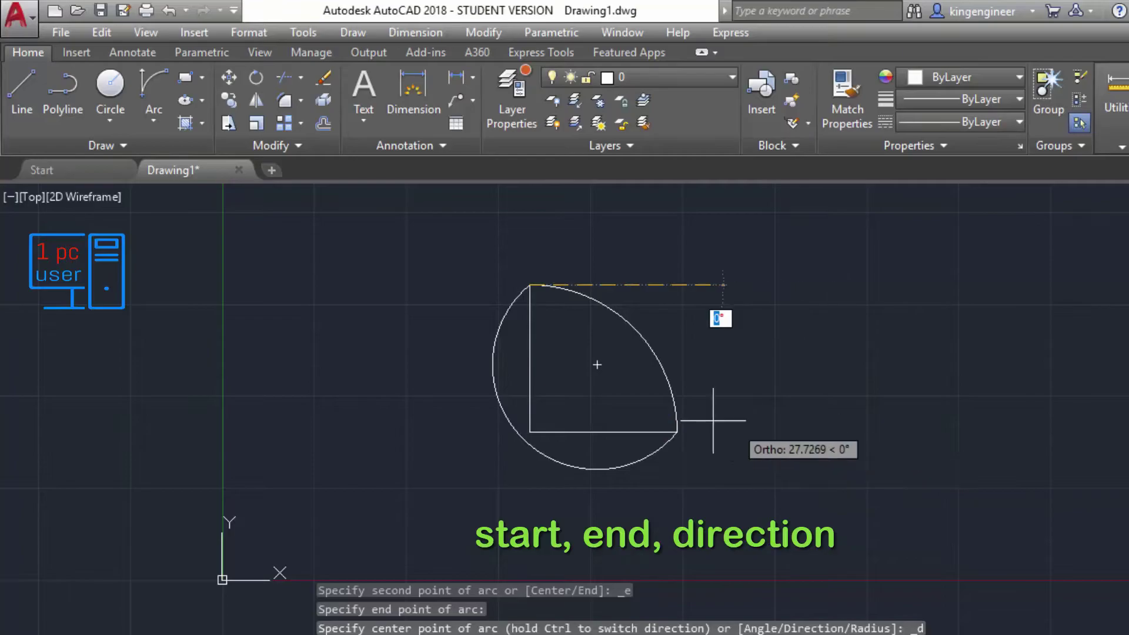
left_click(642, 410)
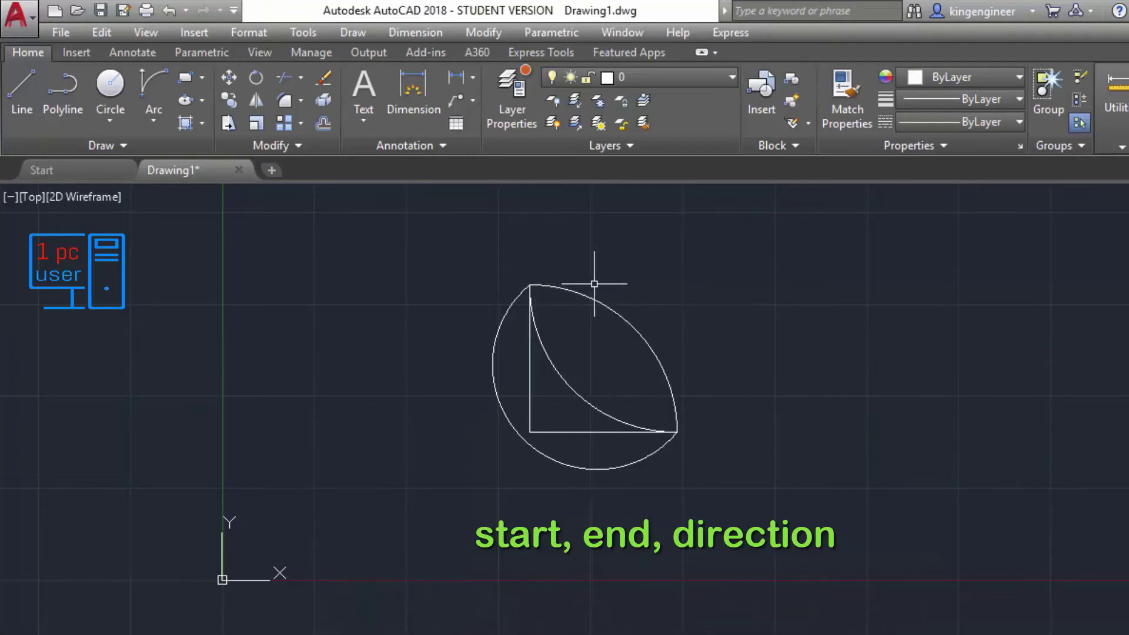
Step: Erase all the arcs and both lines of the L shape
left_click(744, 529)
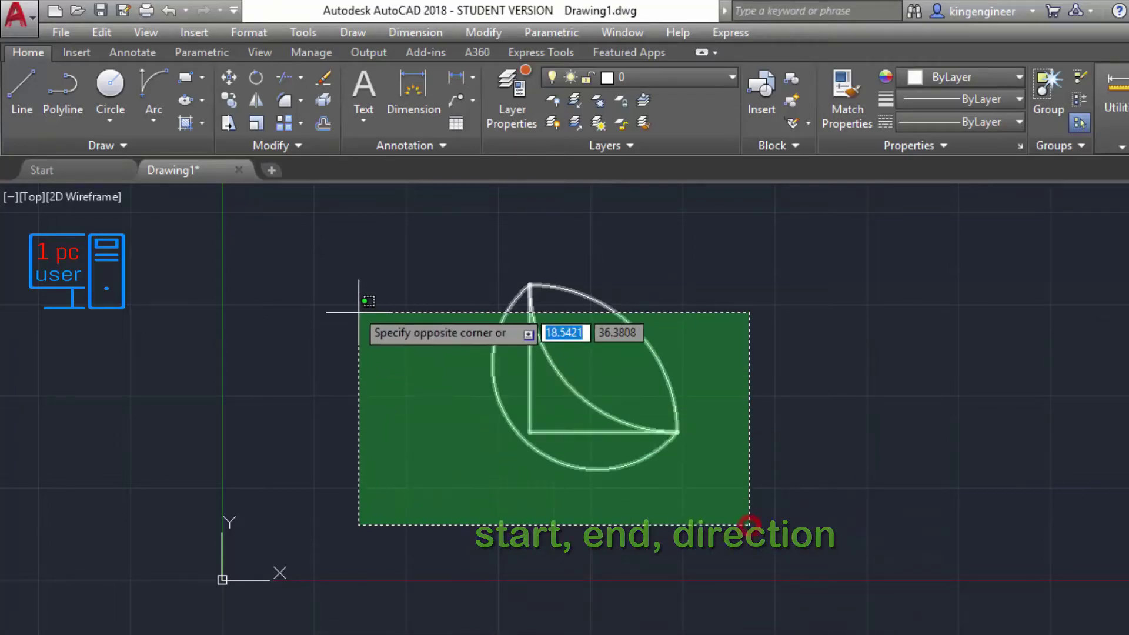
left_click(328, 258)
key("Delete")
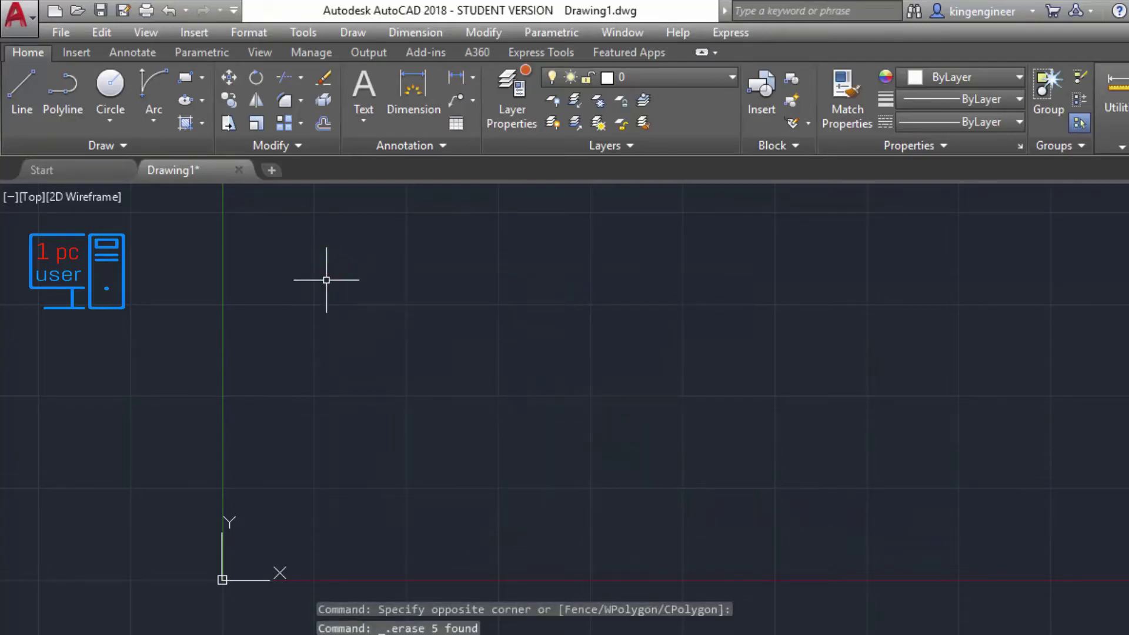
Step: Draw another L shape from a 20-unit vertical line going down and a 20-unit horizontal line going right
left_click(20, 97)
left_click(488, 297)
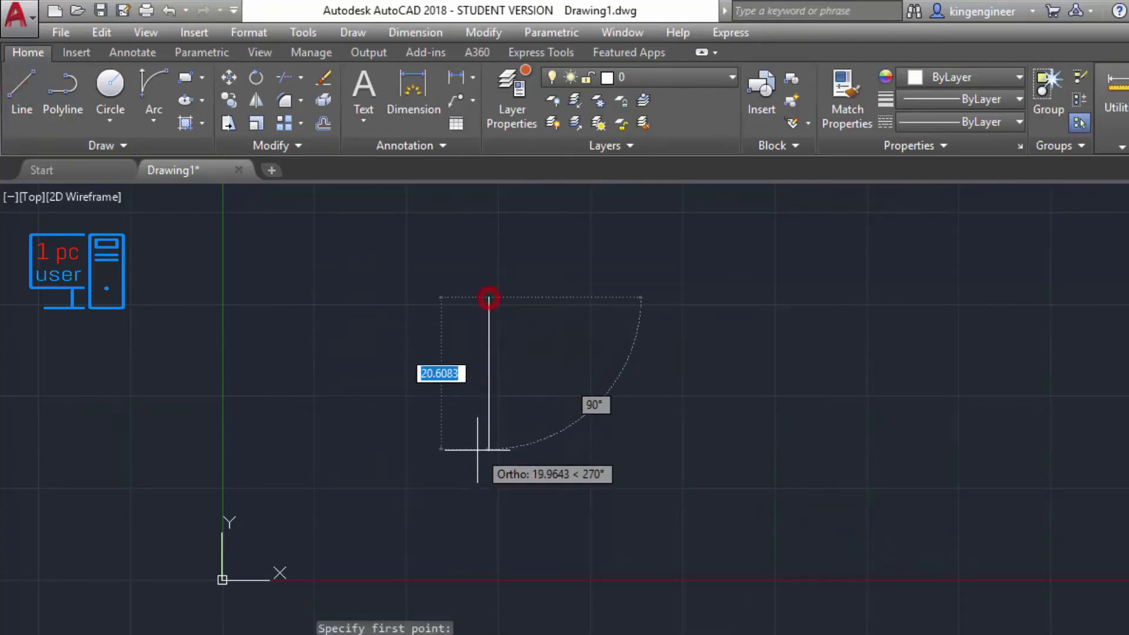
type("2")
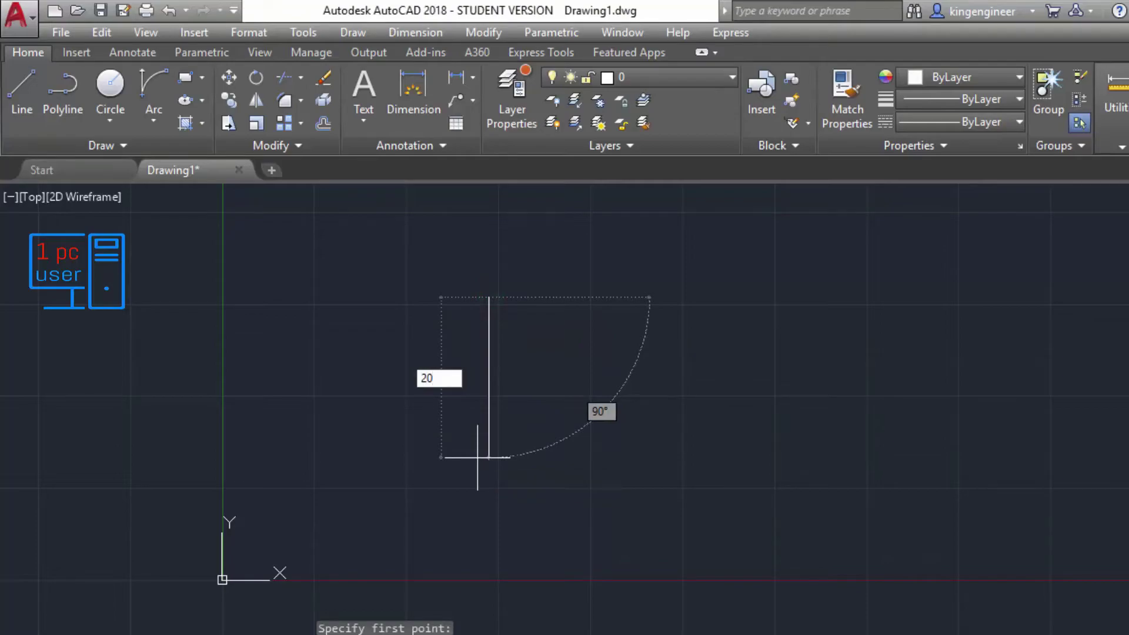
type("0")
key("Return")
type("2")
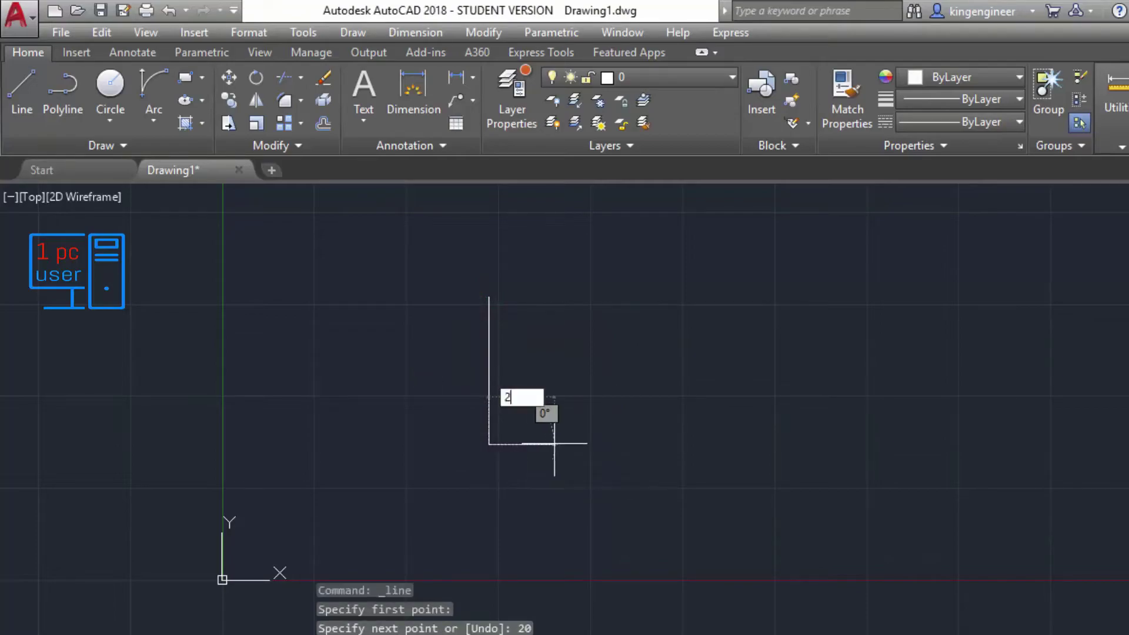
type("20")
key("Return")
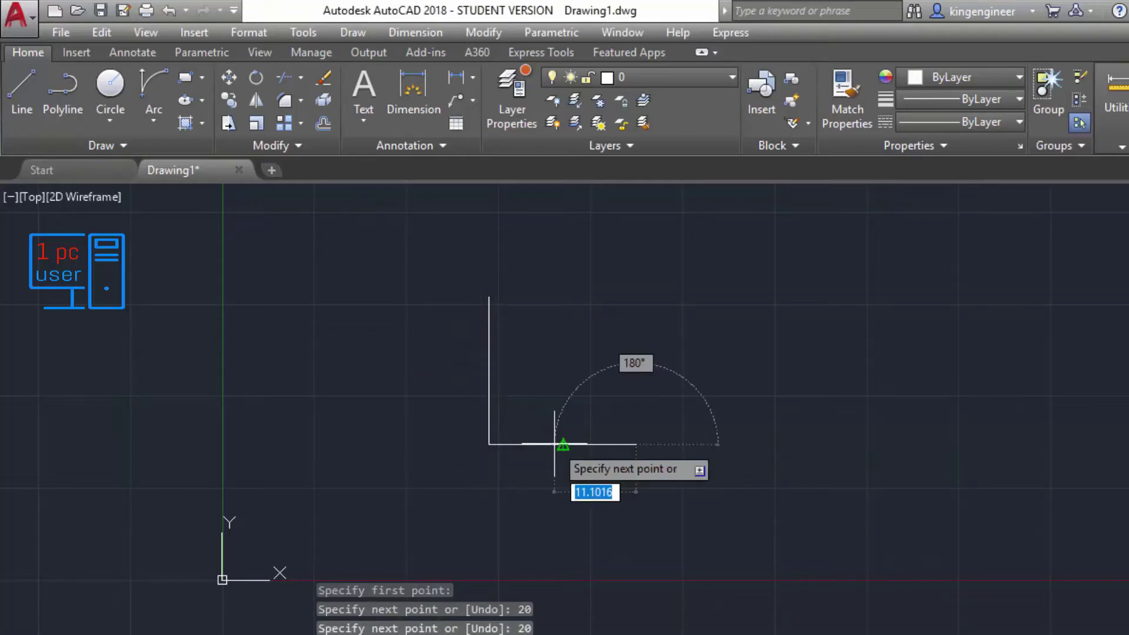
key("Escape")
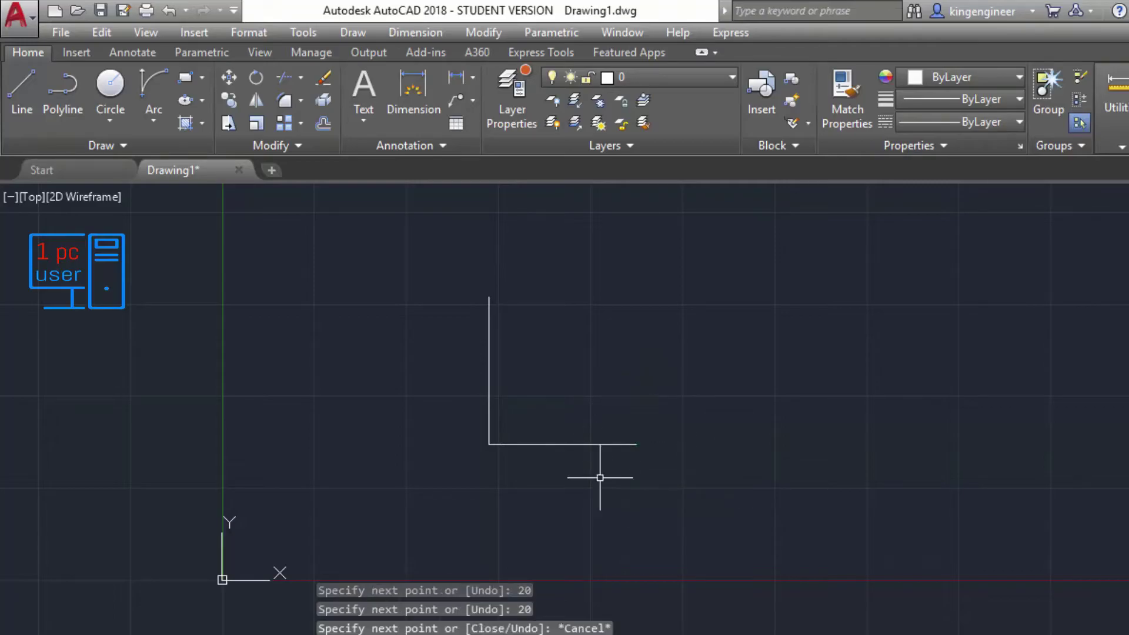
Step: Draw a Start, End, Radius arc from the vertical line's upper end to the horizontal line's right end, with radius 20
left_click(143, 114)
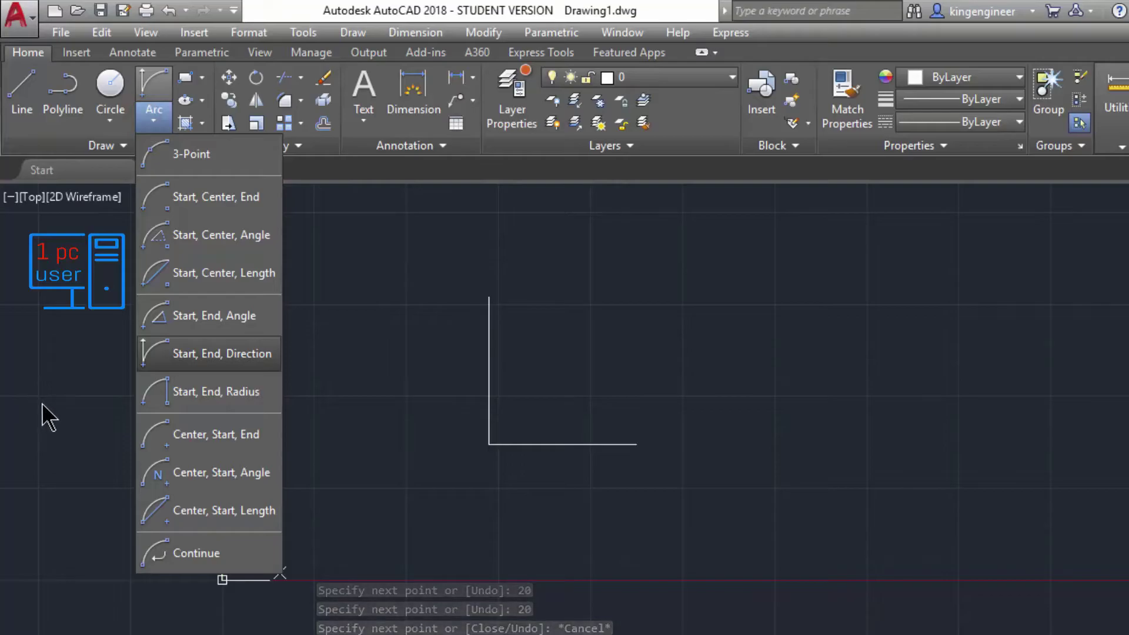
left_click(220, 394)
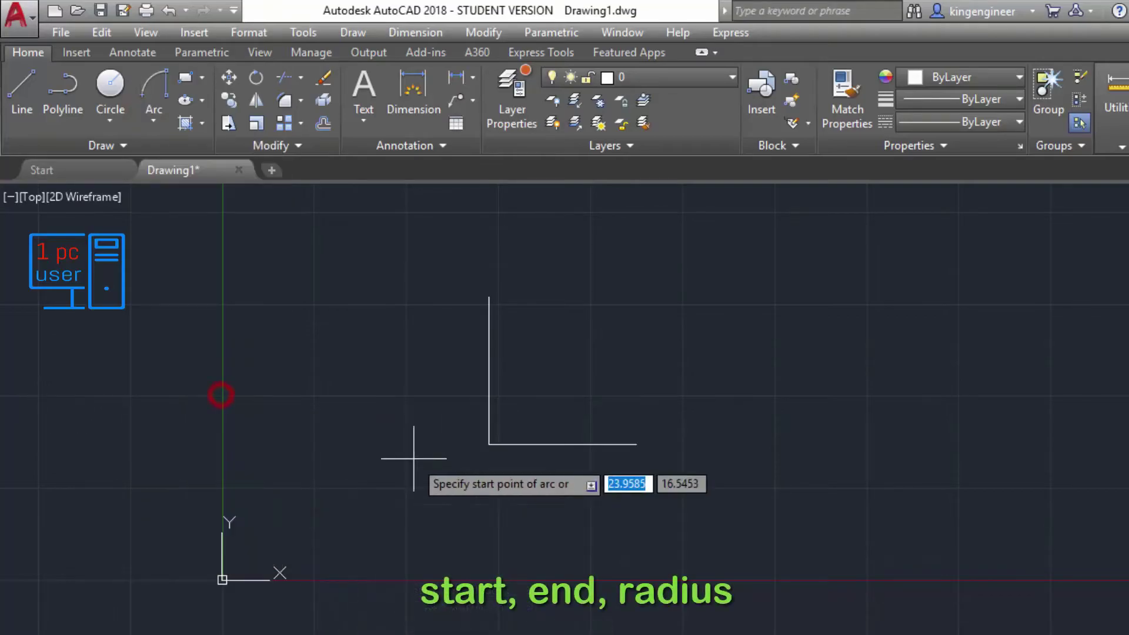
left_click(488, 297)
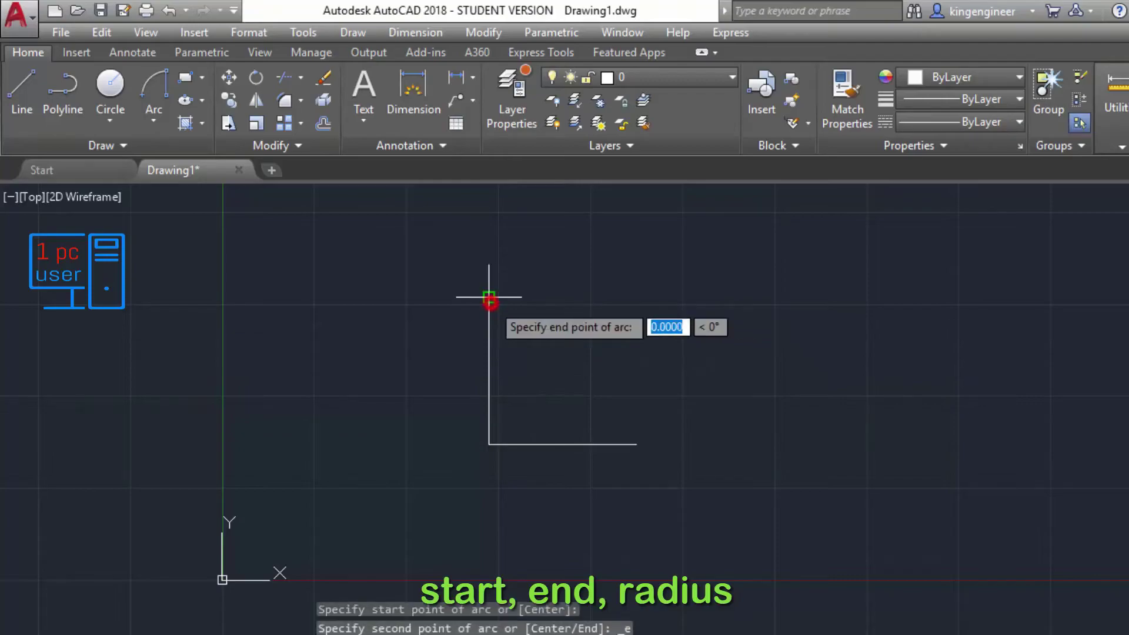
left_click(636, 444)
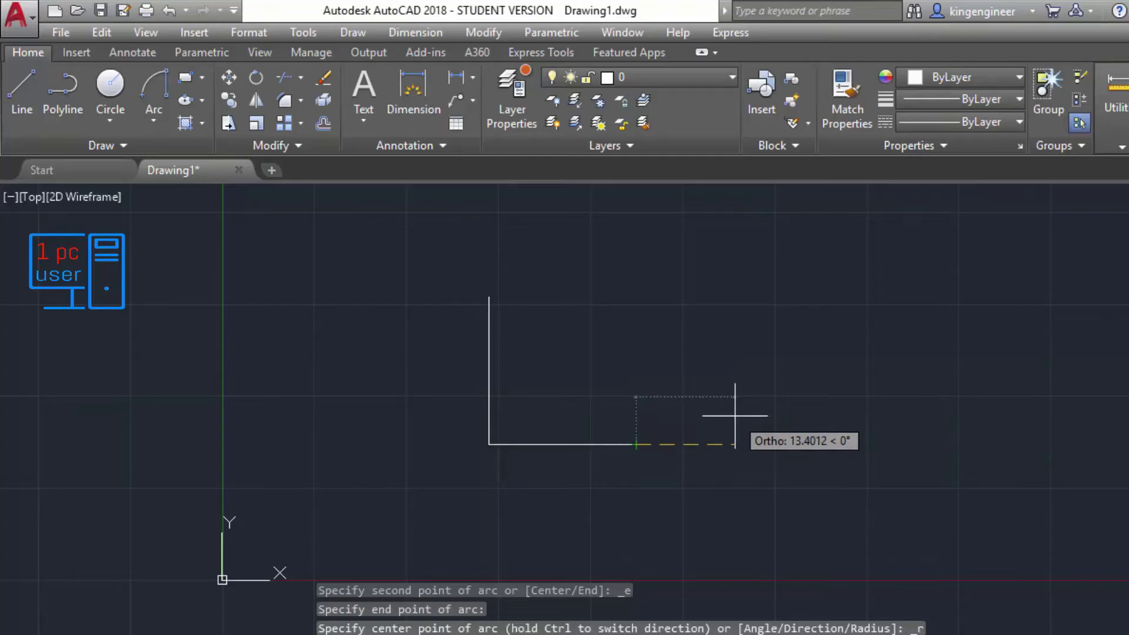
type("2")
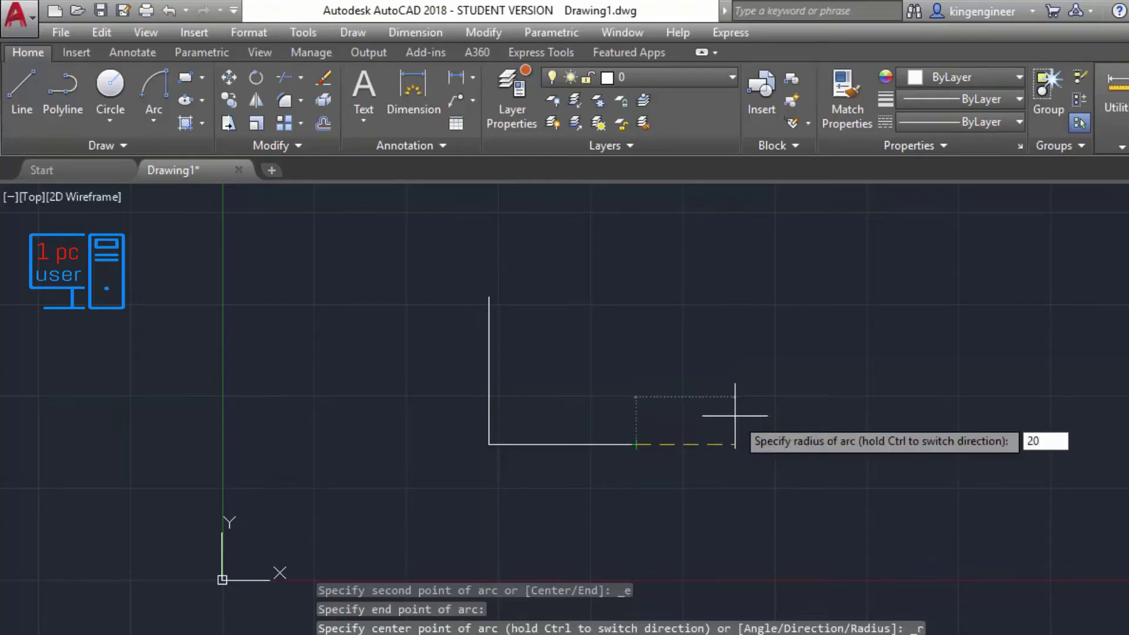
type("0")
key("Return")
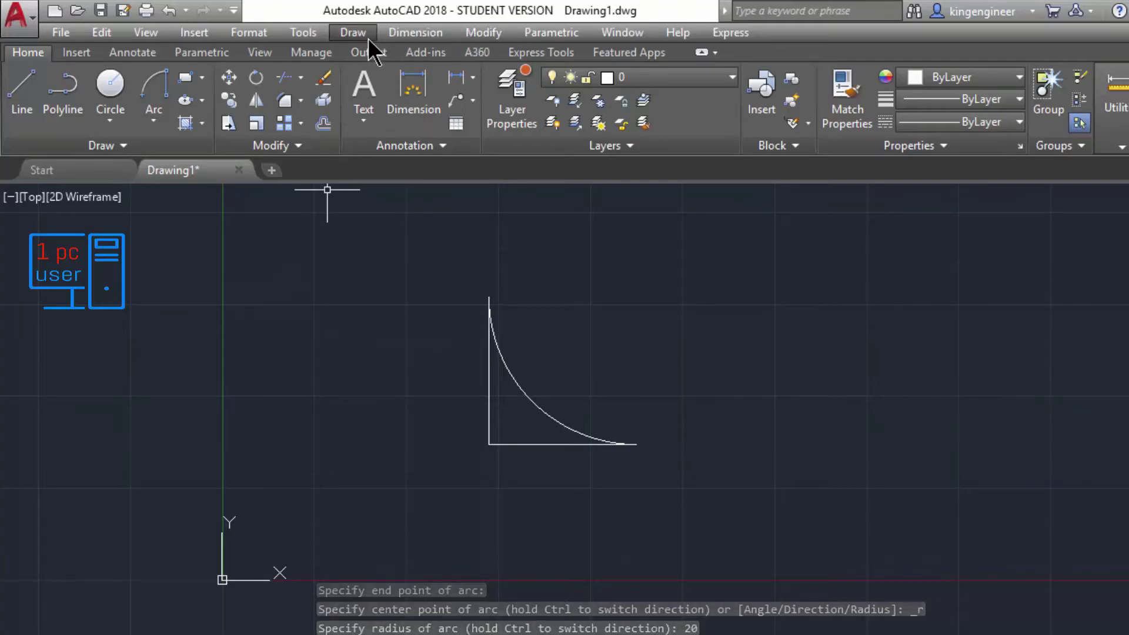
Step: Add a radius dimension to the arc, placed inside its curve, and check its text up close
left_click(417, 27)
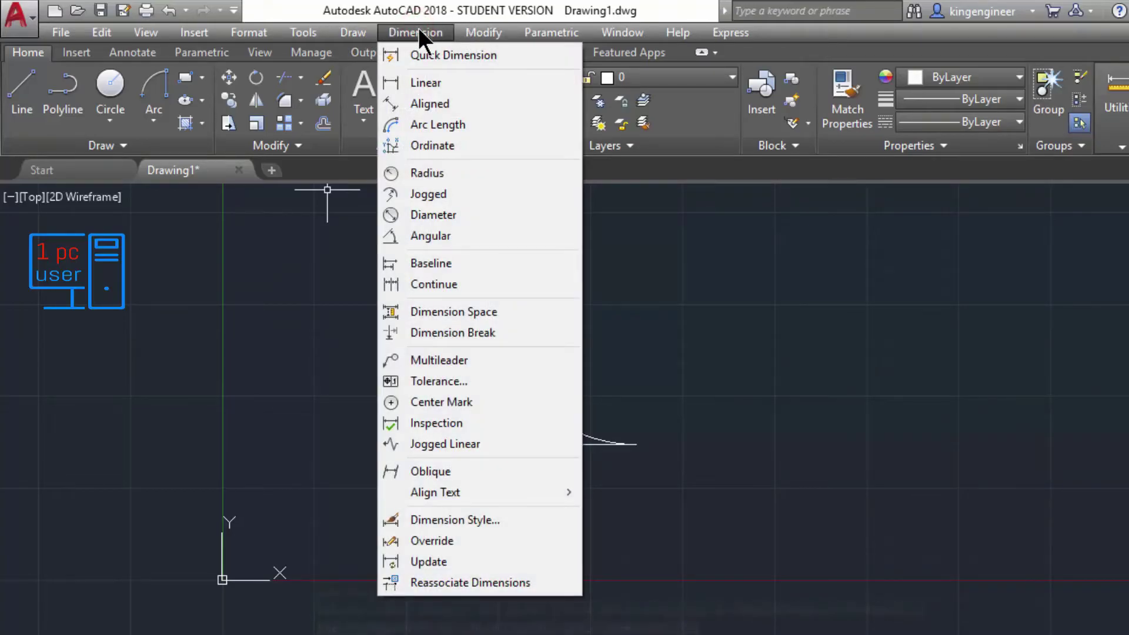
left_click(459, 173)
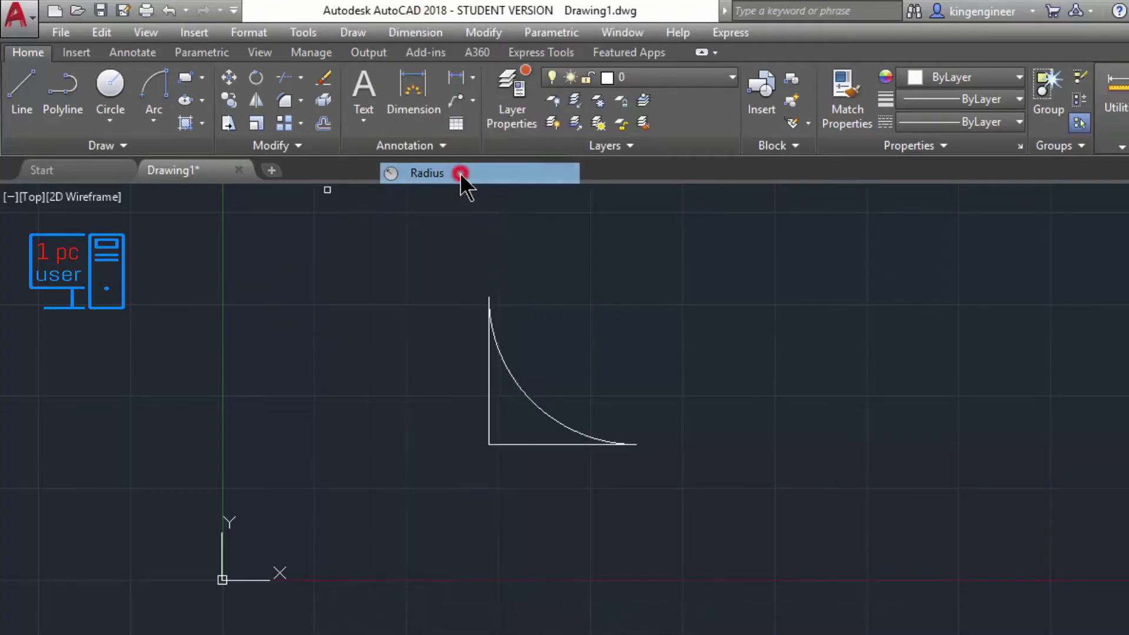
left_click(531, 400)
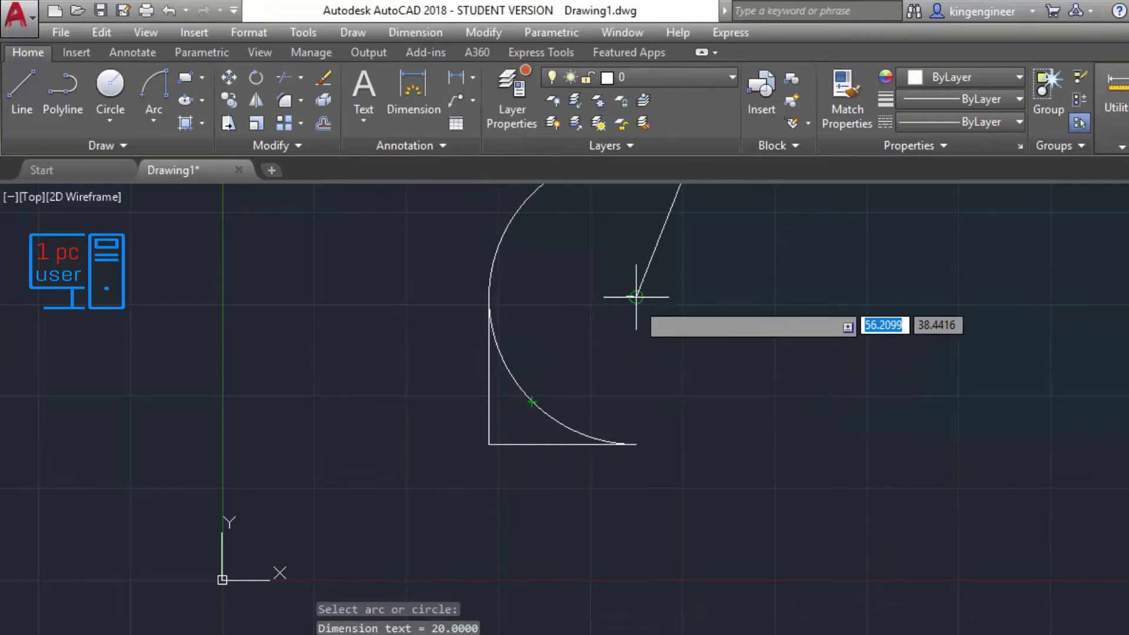
left_click(615, 331)
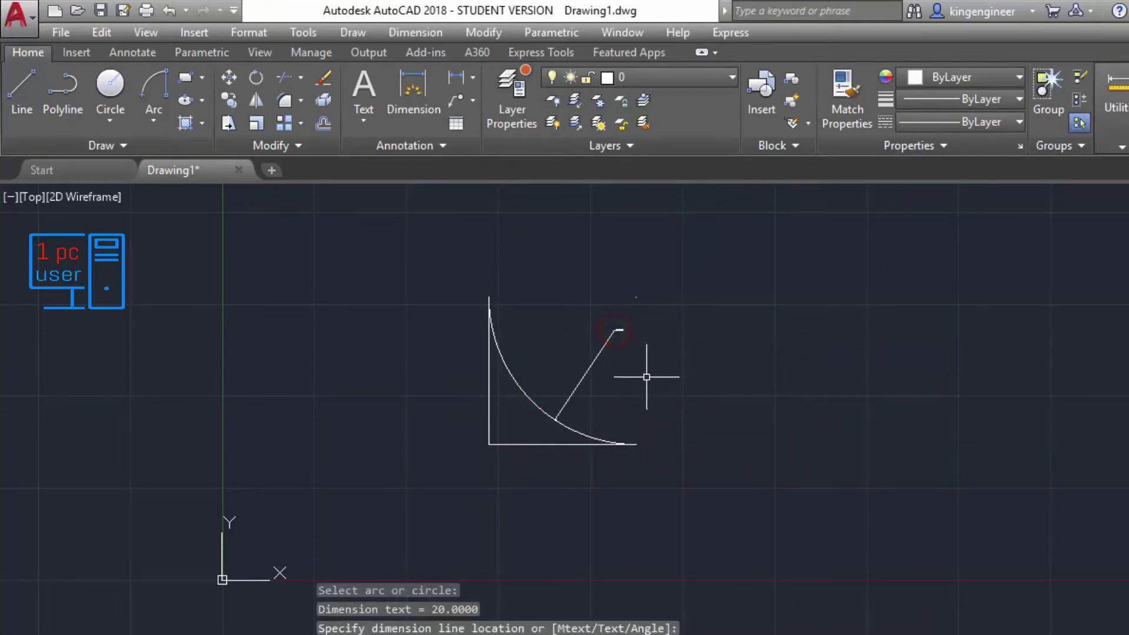
scroll(627, 337, "up", 5)
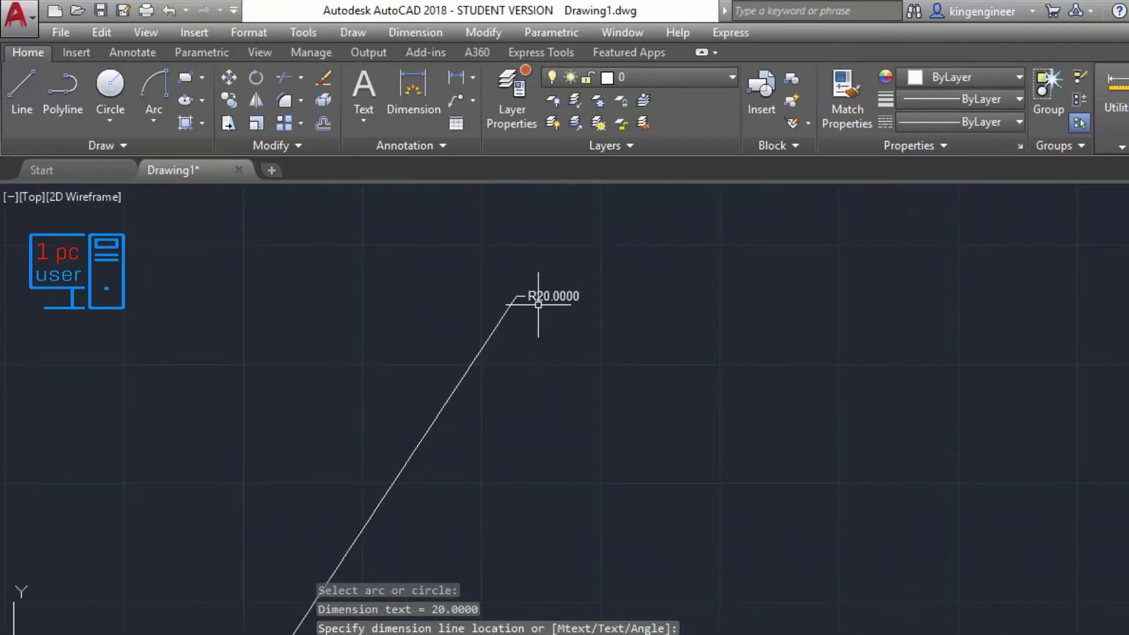
left_click(517, 297)
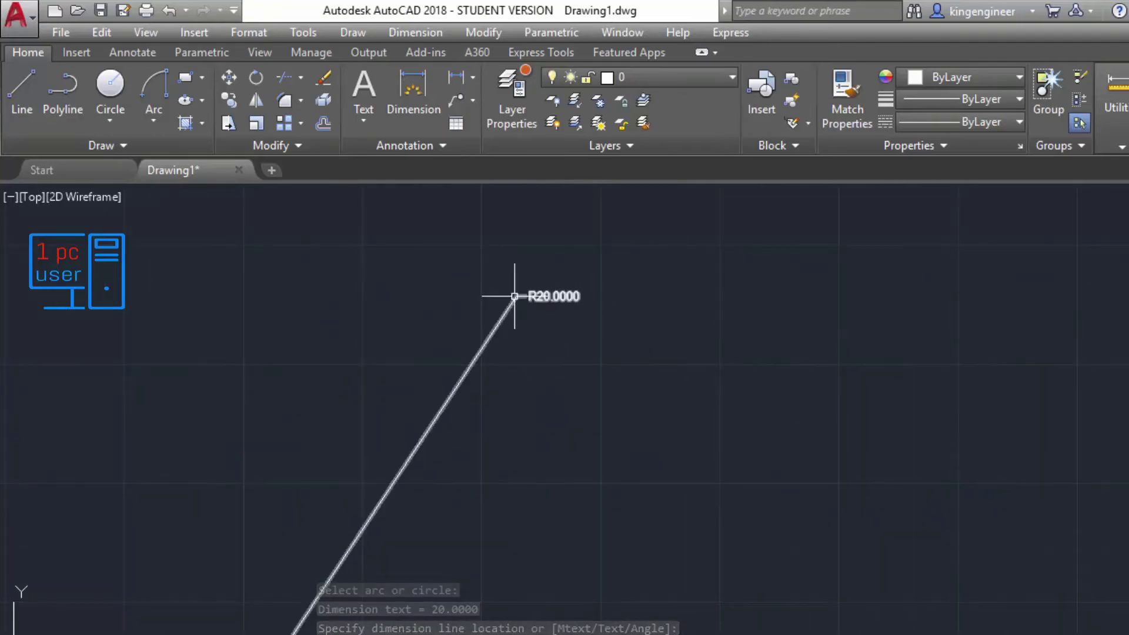
Step: Erase the arc and its radius dimension, keeping the two lines of the L shape
scroll(516, 298, "down", 5)
left_click(366, 388)
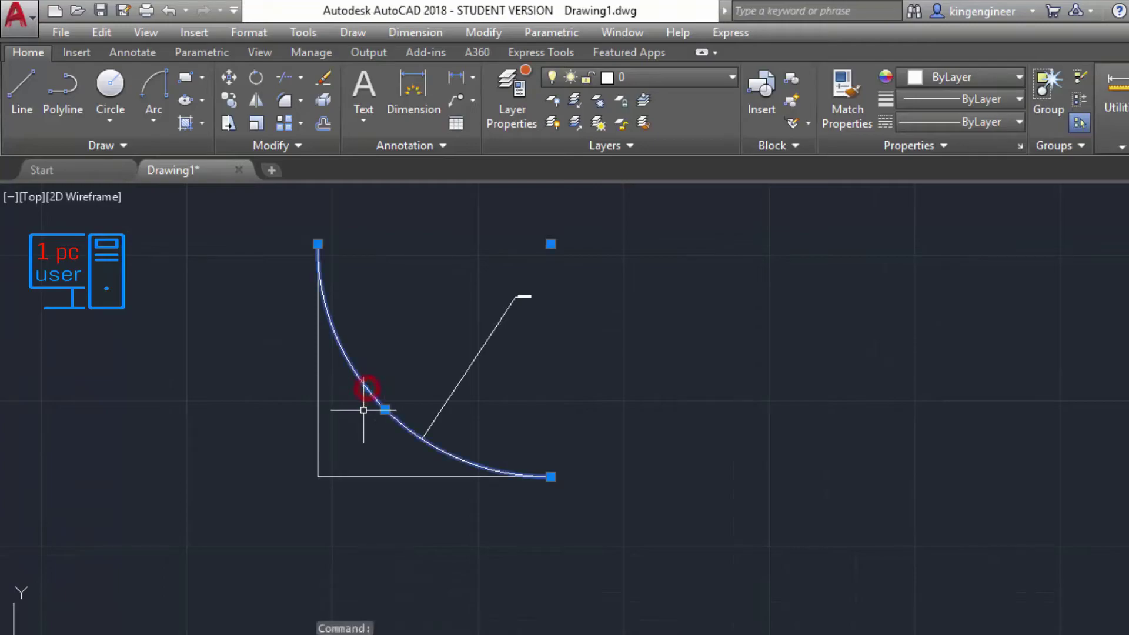
key("Delete")
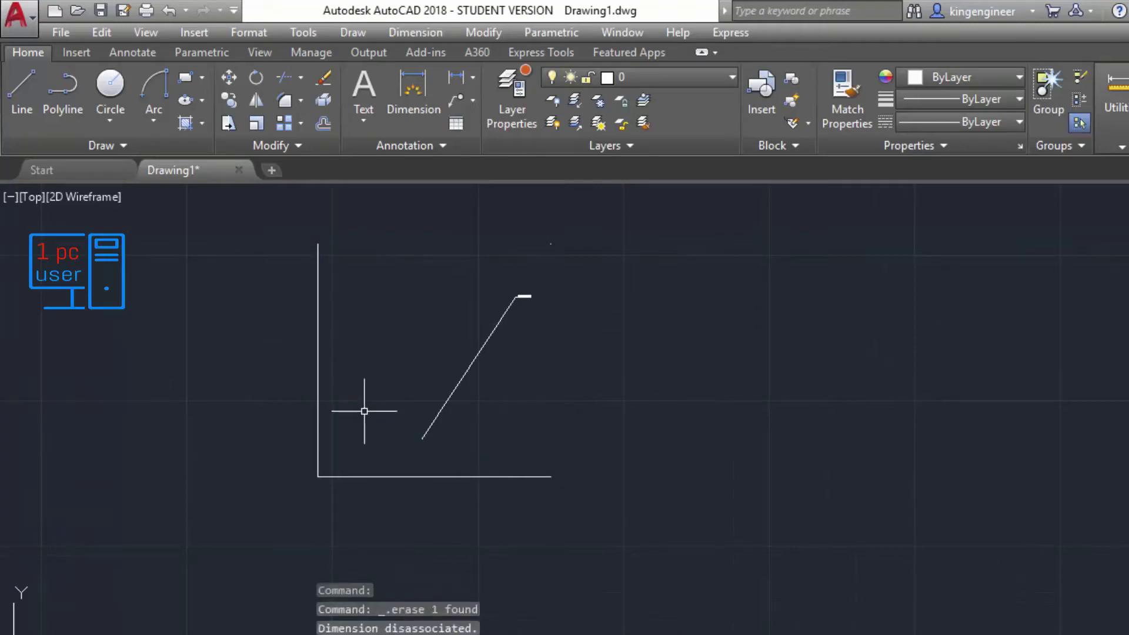
left_click(442, 405)
key("Delete")
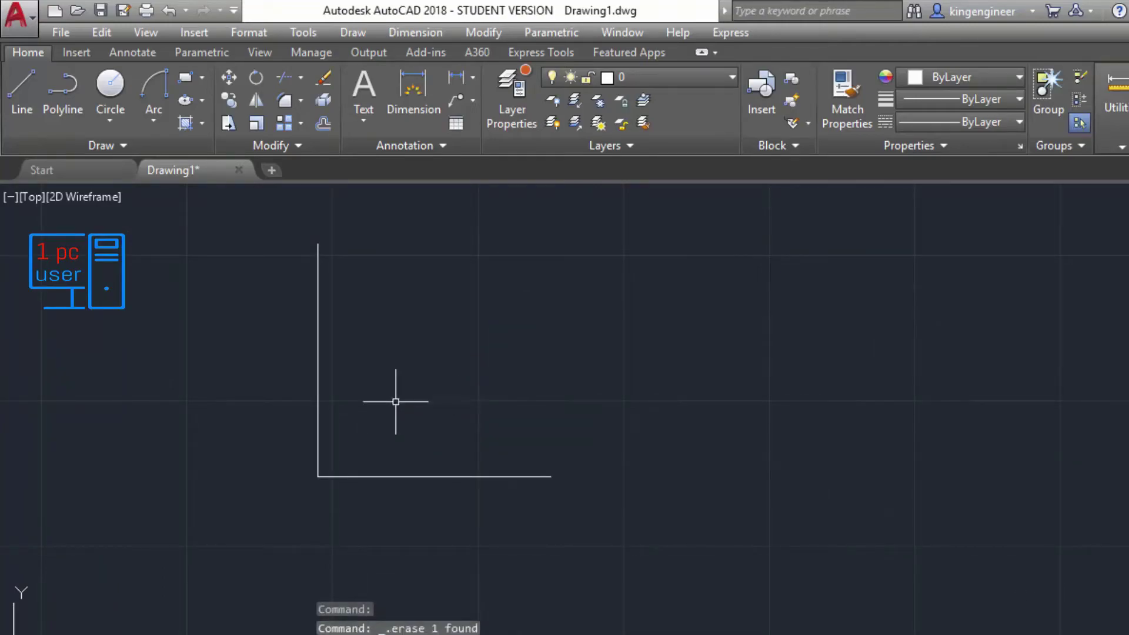
Step: Draw a Center, Start, End arc centered on the L's corner, from the vertical line's upper end to the horizontal line's right end
left_click(111, 118)
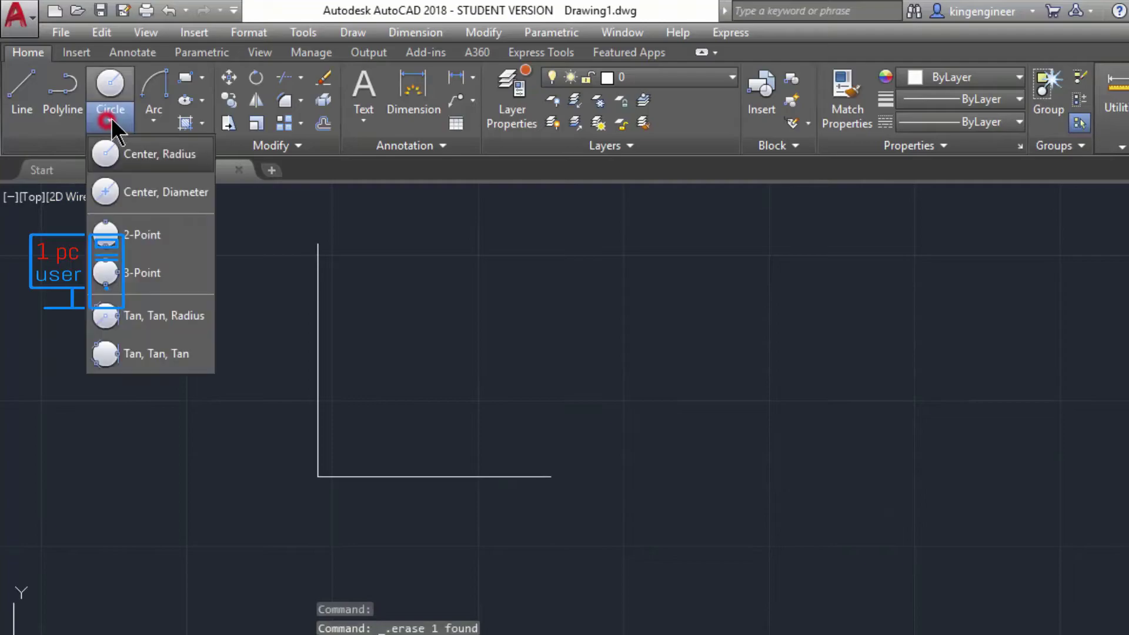
left_click(152, 121)
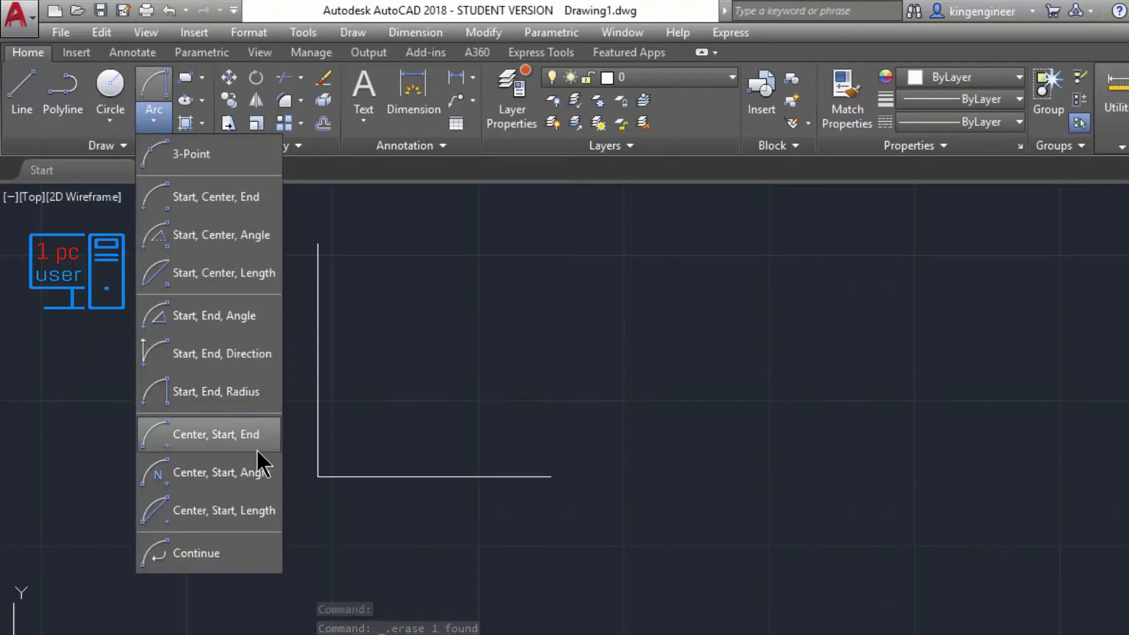
left_click(249, 443)
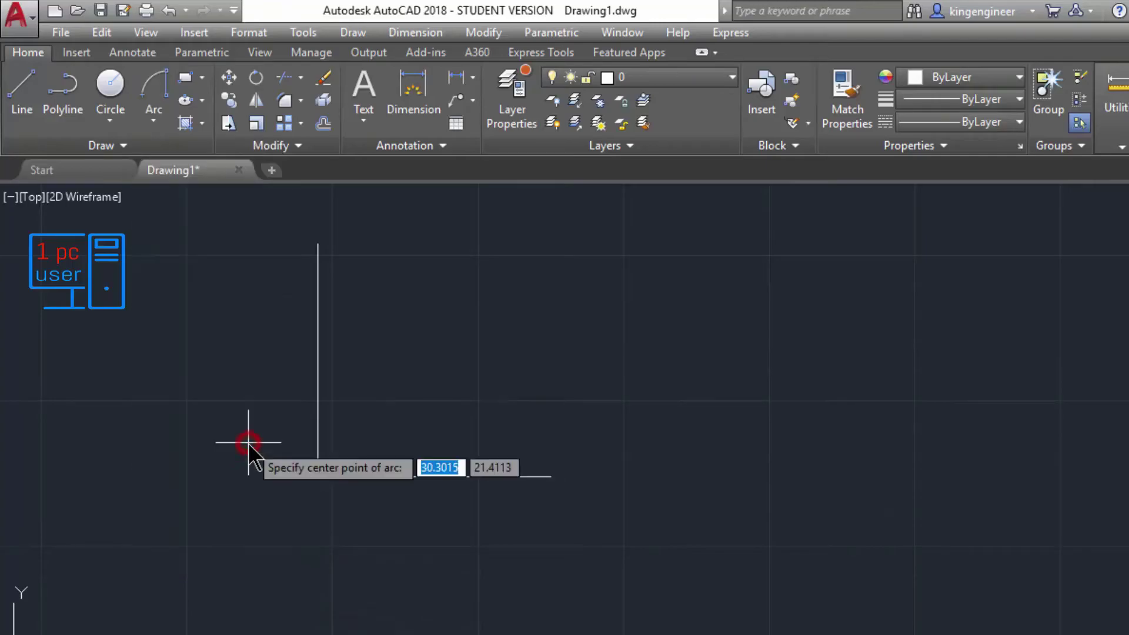
left_click(316, 476)
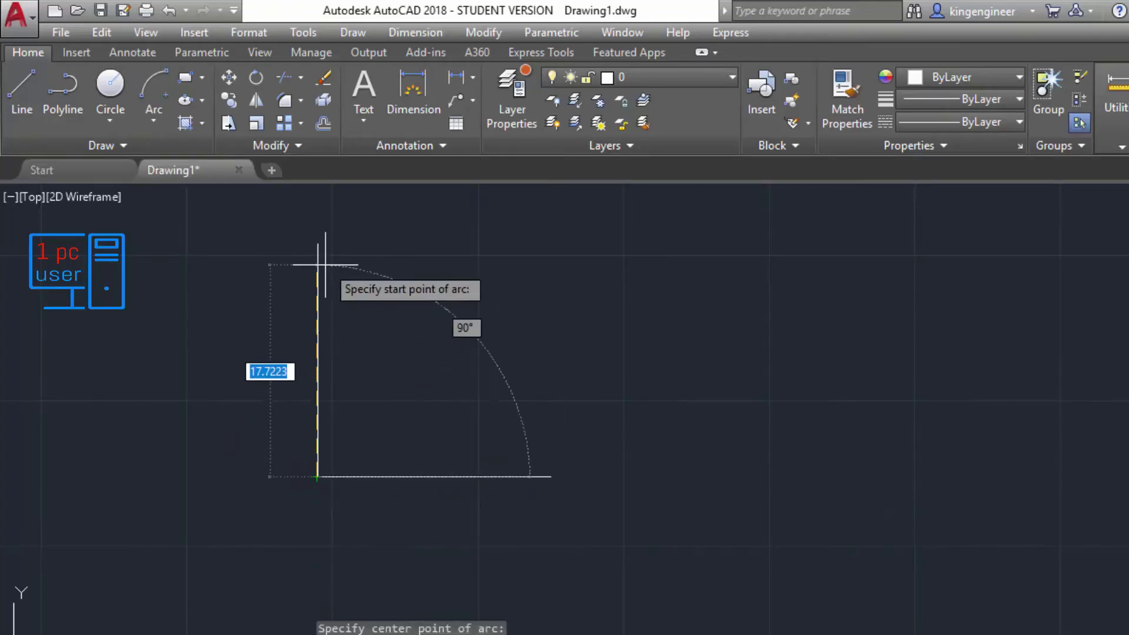
left_click(317, 243)
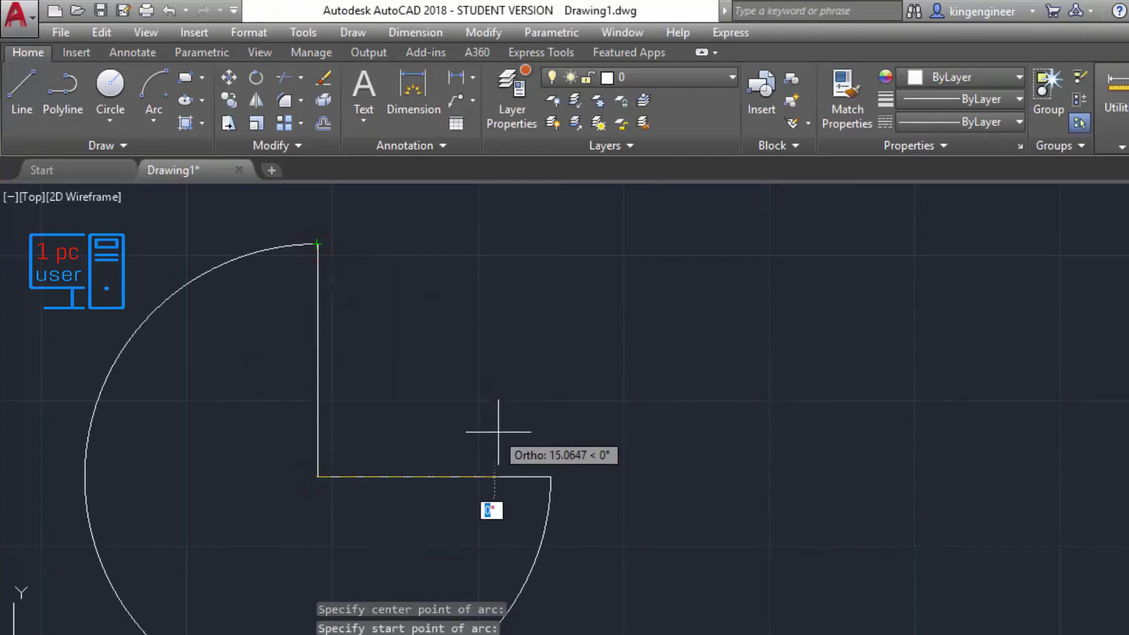
left_click(541, 478)
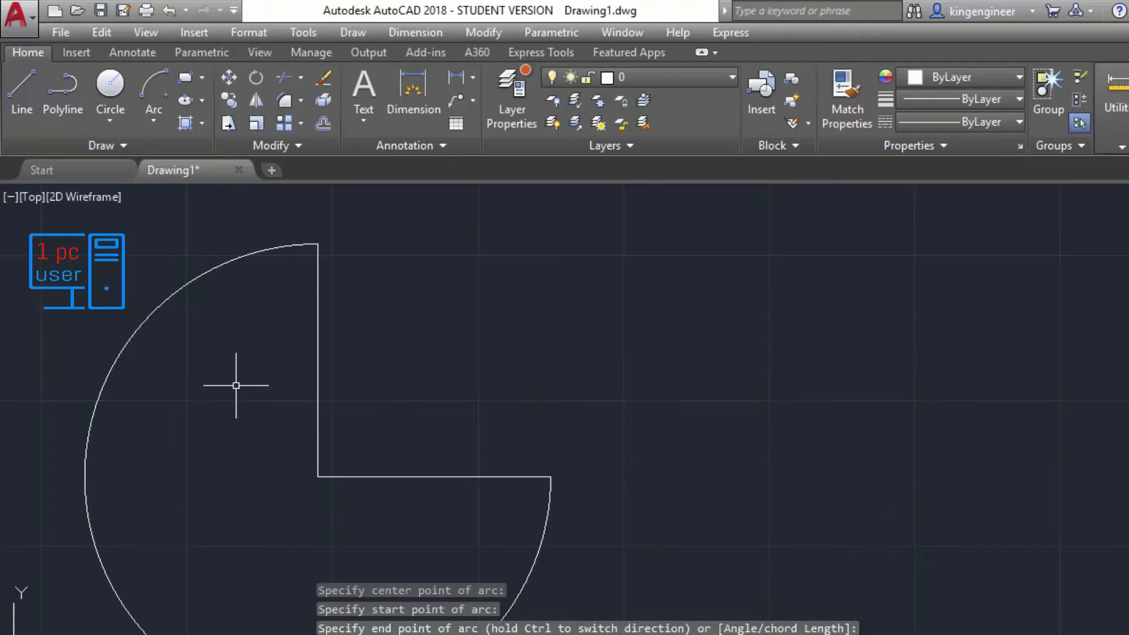
left_click(153, 120)
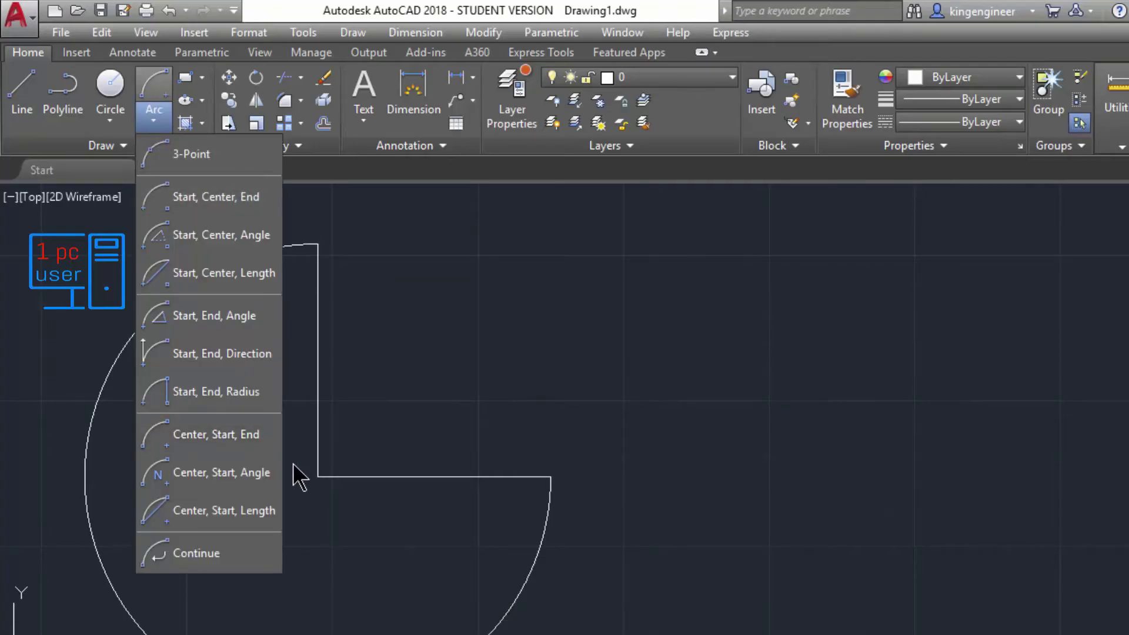
left_click(244, 479)
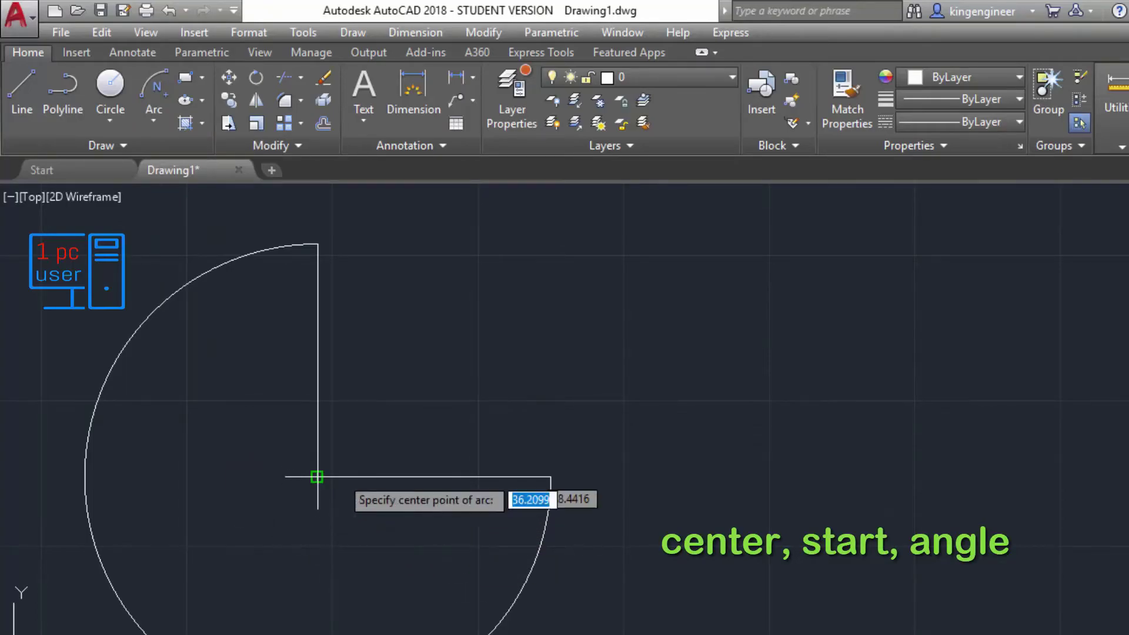
left_click(567, 588)
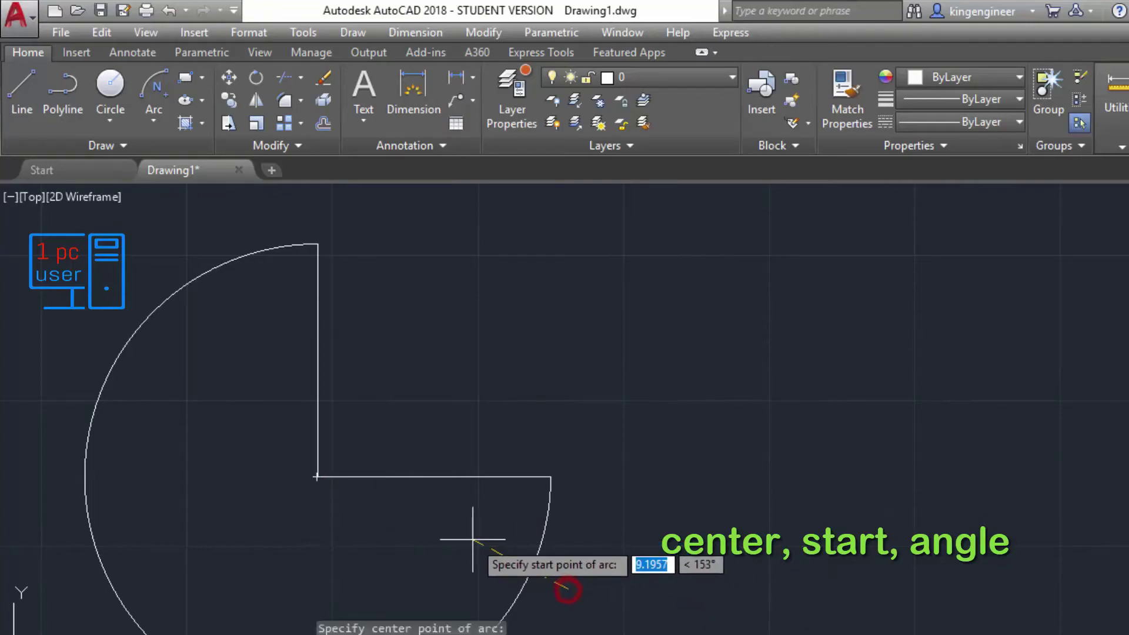
left_click(550, 577)
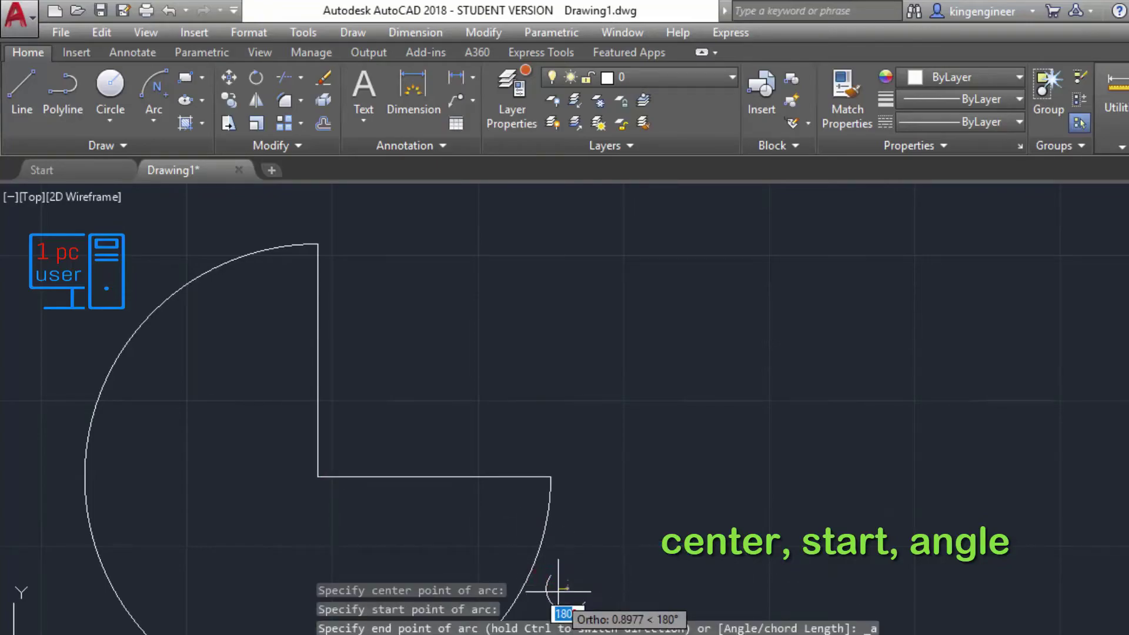
key("Escape")
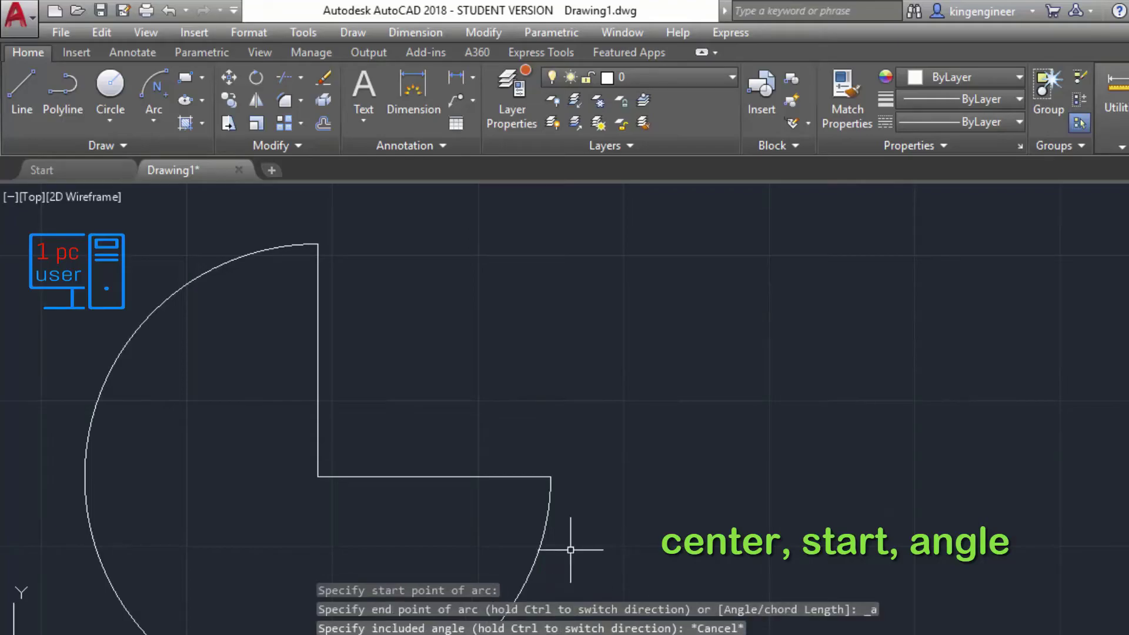
Step: Erase the large arc, keeping the two lines of the L shape
left_click(569, 552)
left_click(499, 549)
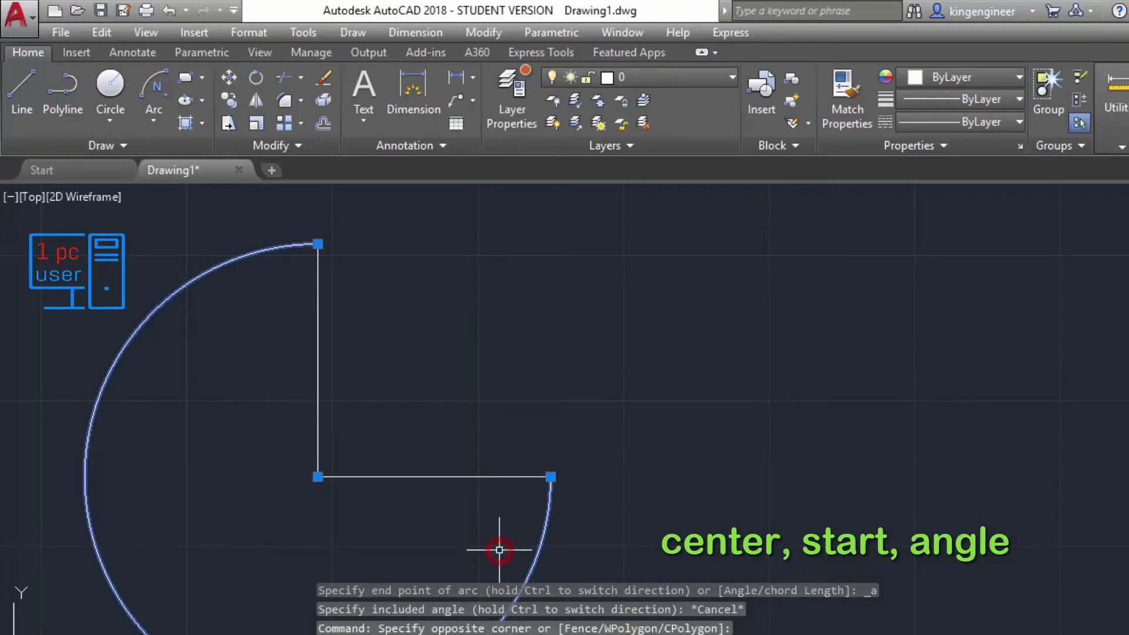
key("Delete")
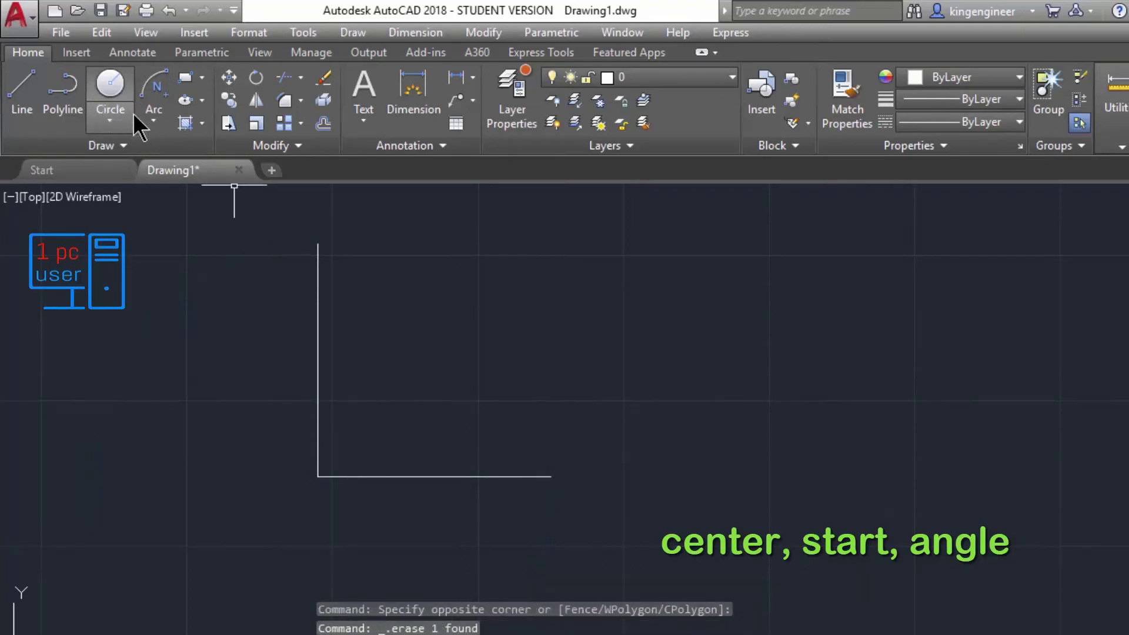
Step: Draw a Center, Start, Angle arc centered on the L's corner, starting at the vertical line's upper end, with an included angle of 180
left_click(153, 121)
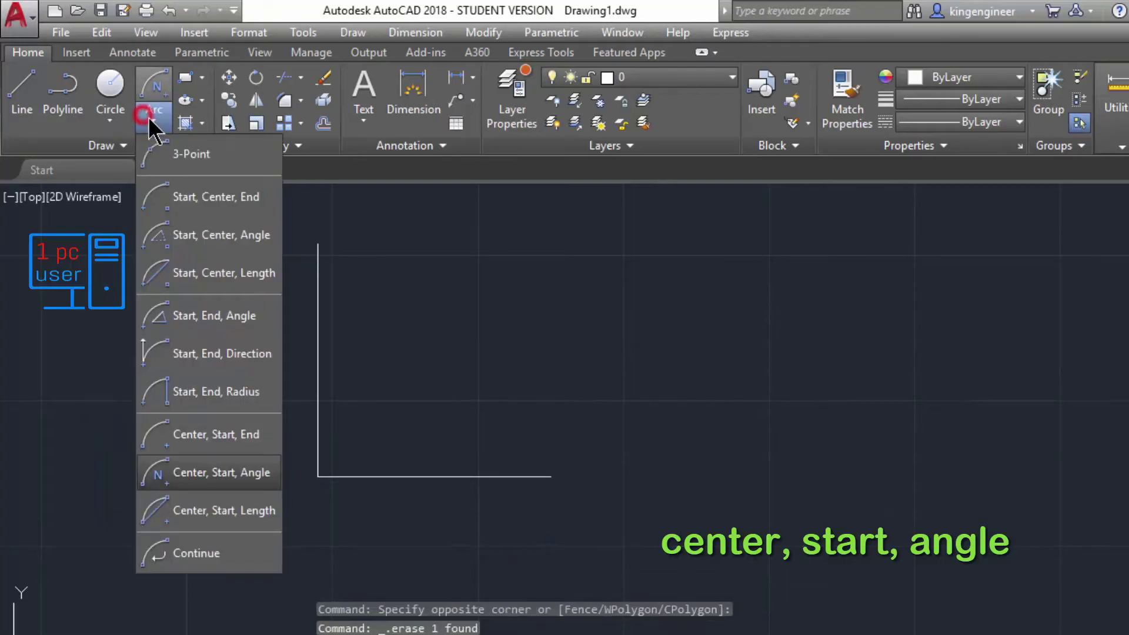
left_click(222, 473)
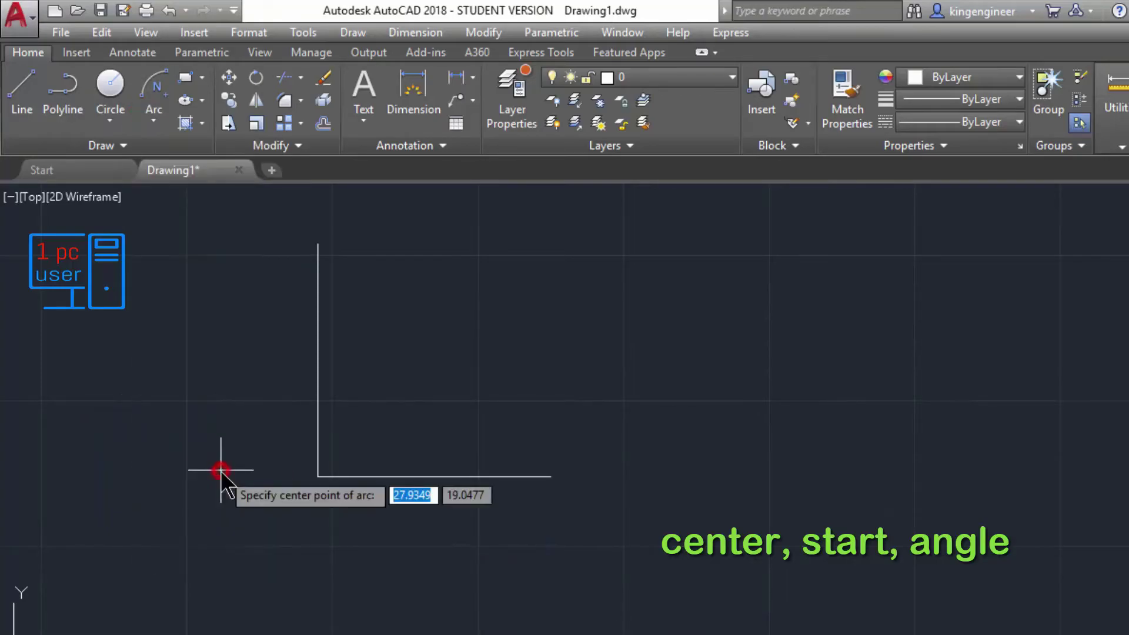
left_click(316, 476)
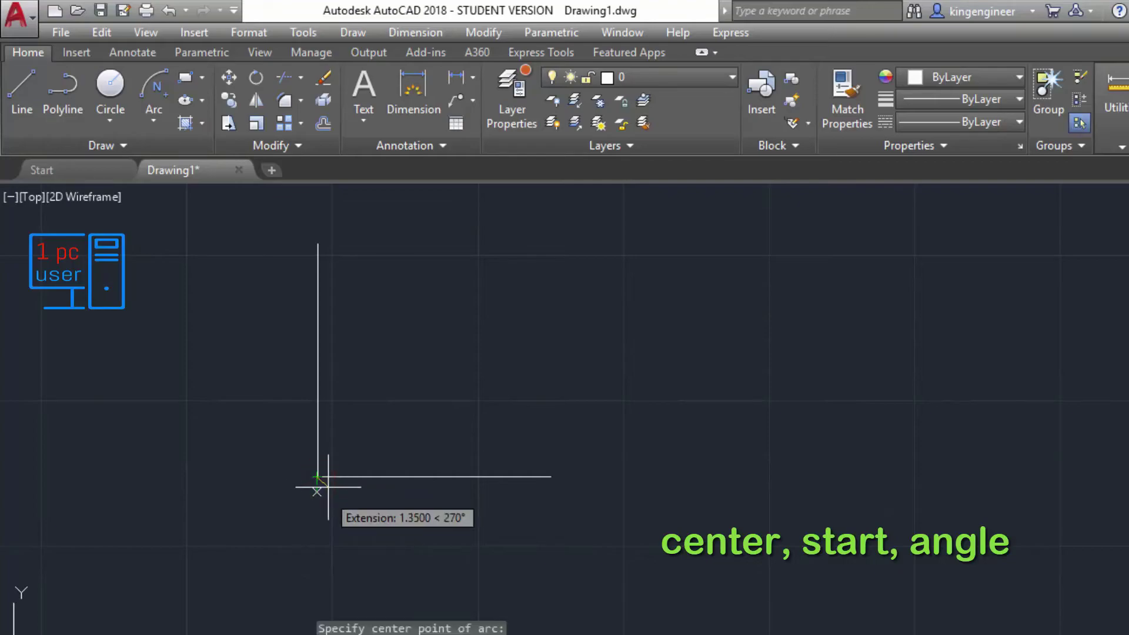
left_click(317, 244)
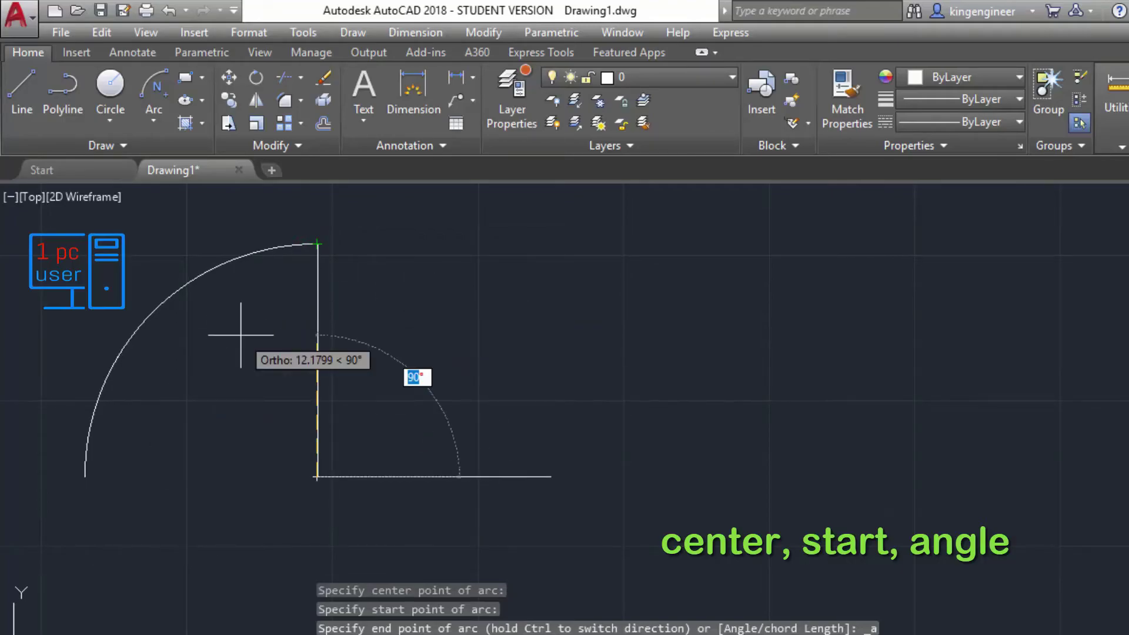
type("1")
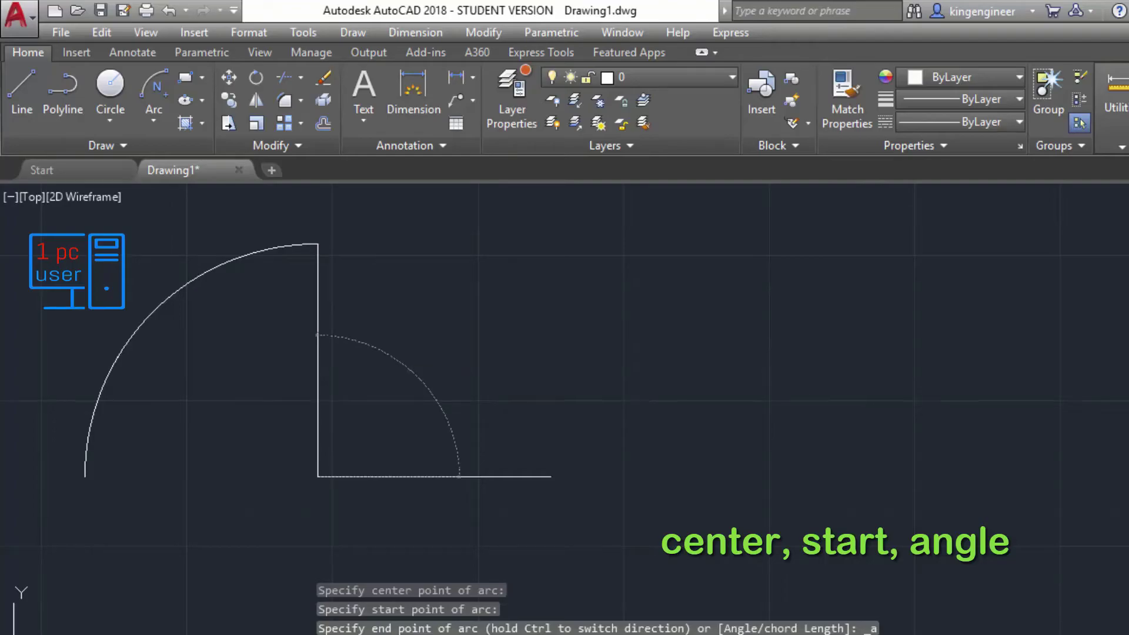
key("Return")
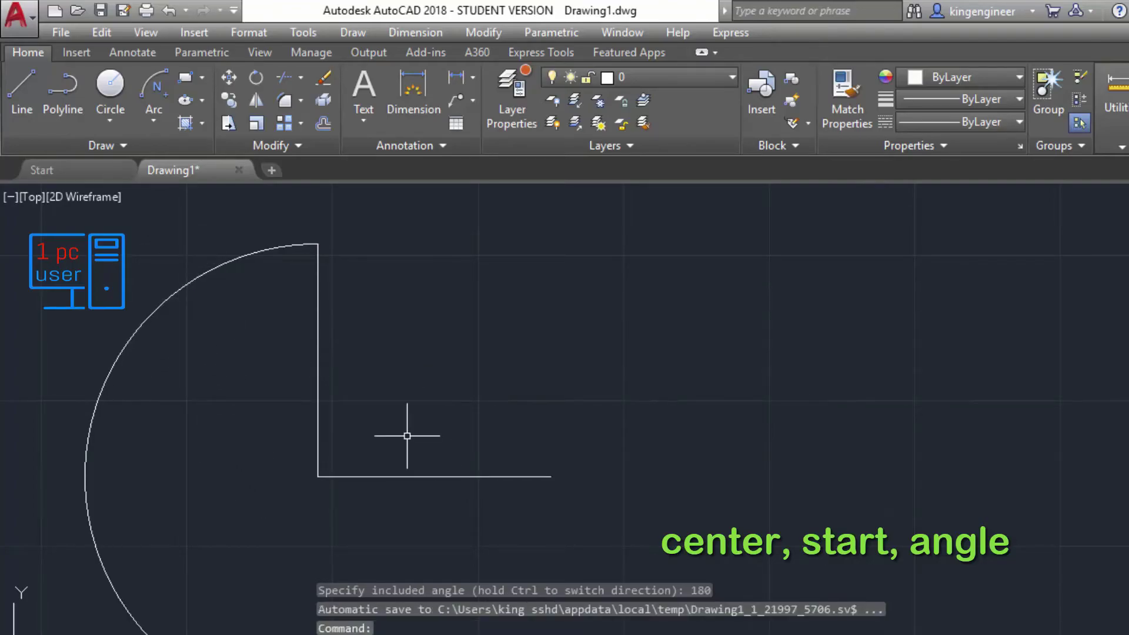
scroll(516, 365, "down", 4)
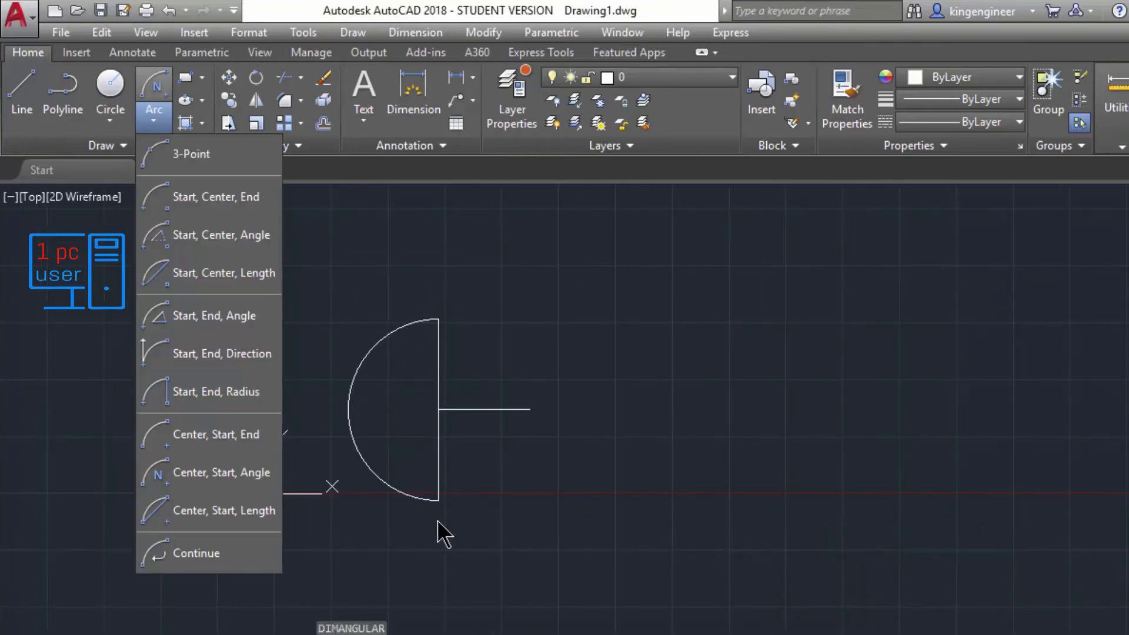
left_click(241, 520)
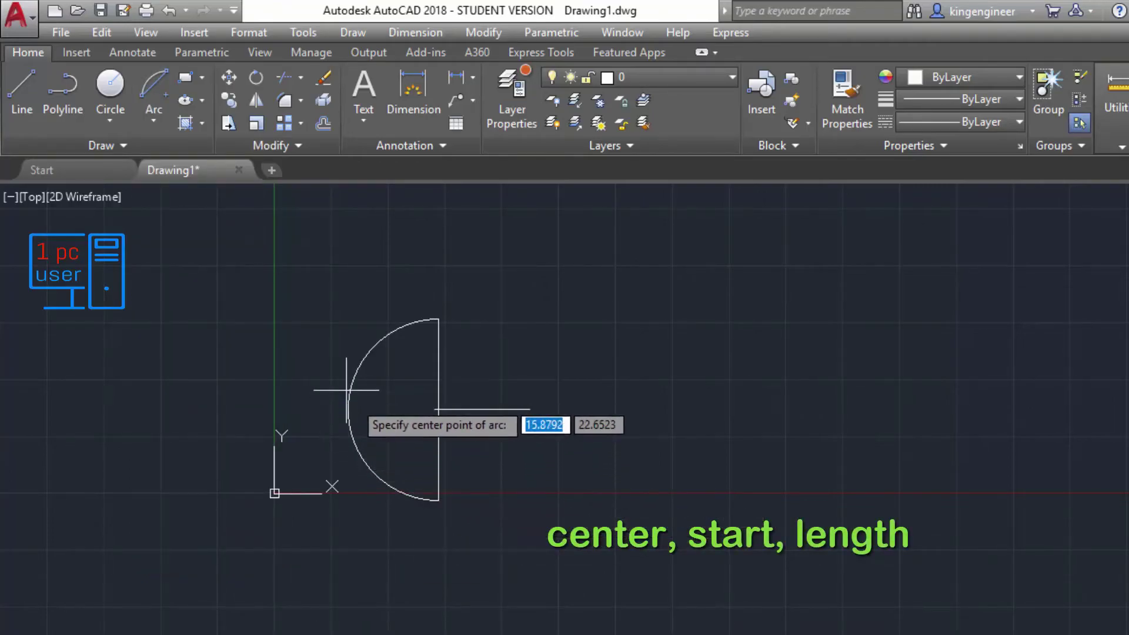
scroll(352, 411, "up", 4)
key("Escape")
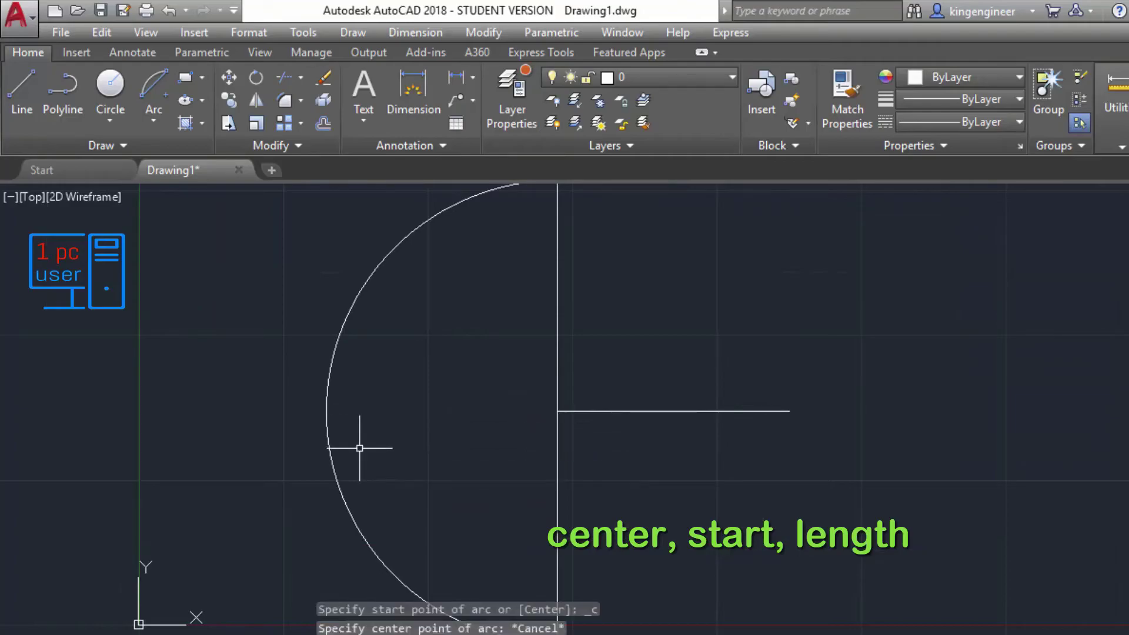
Step: Erase the semicircular arc, keeping the straight lines
left_click(325, 432)
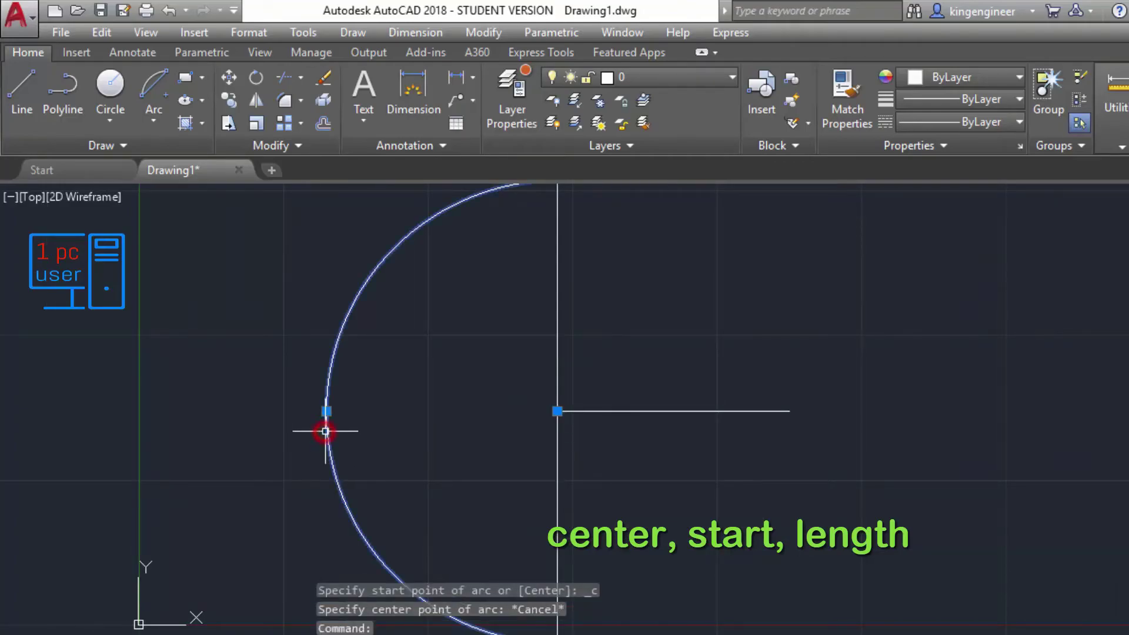
key("Delete")
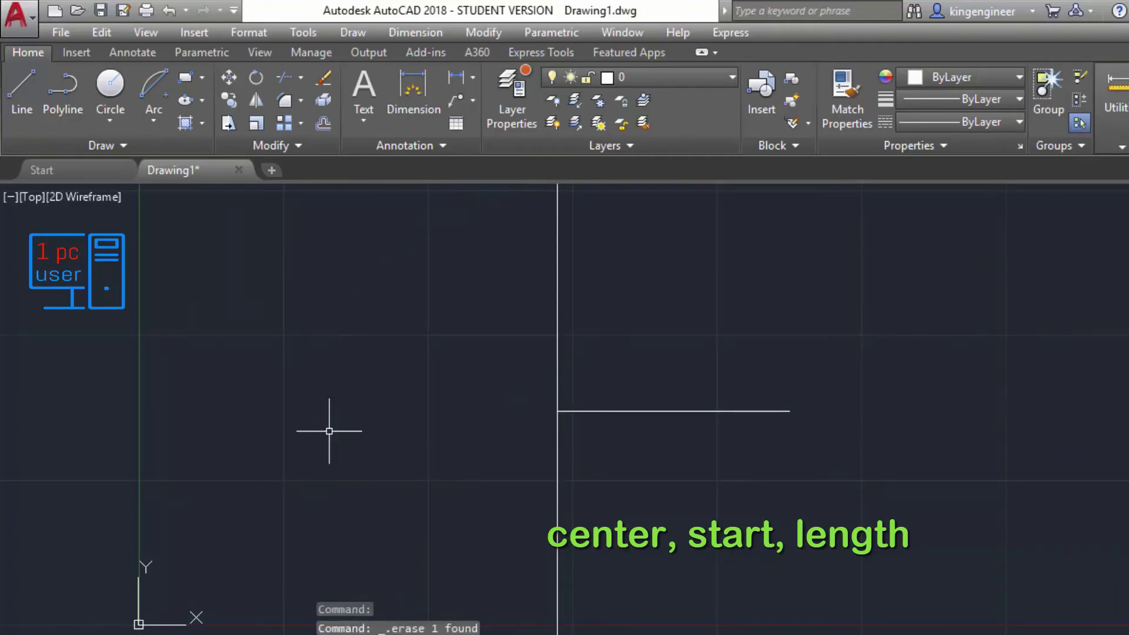
Step: Begin a Center, Start, Length arc with its center at the lines' junction and its start at the vertical line's upper end
left_click(154, 120)
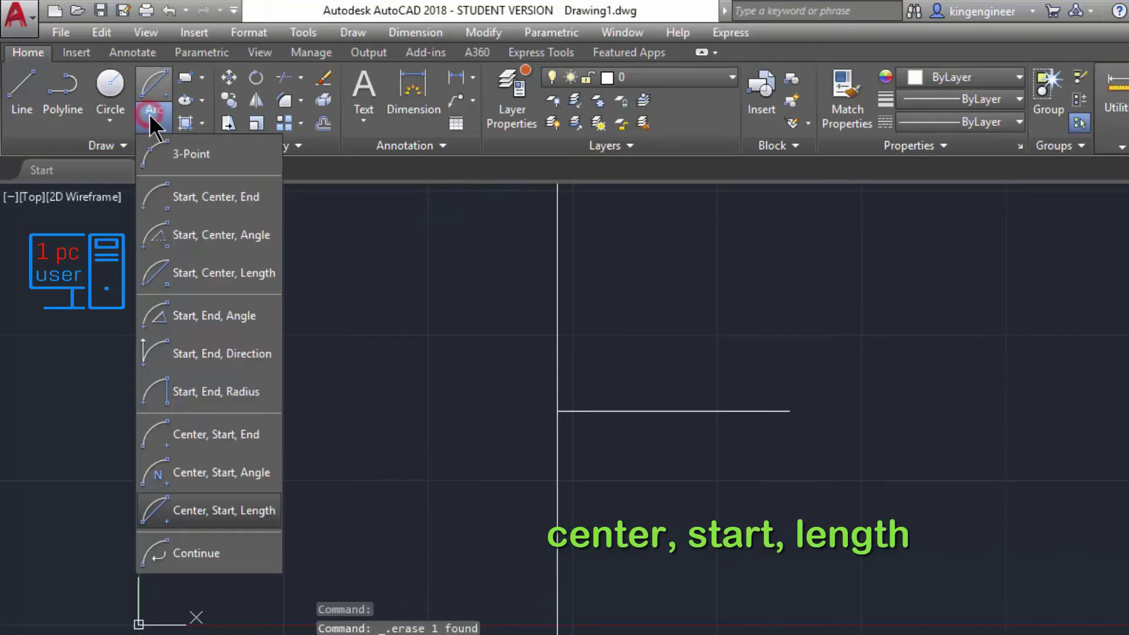
left_click(249, 520)
scroll(472, 482, "down", 2)
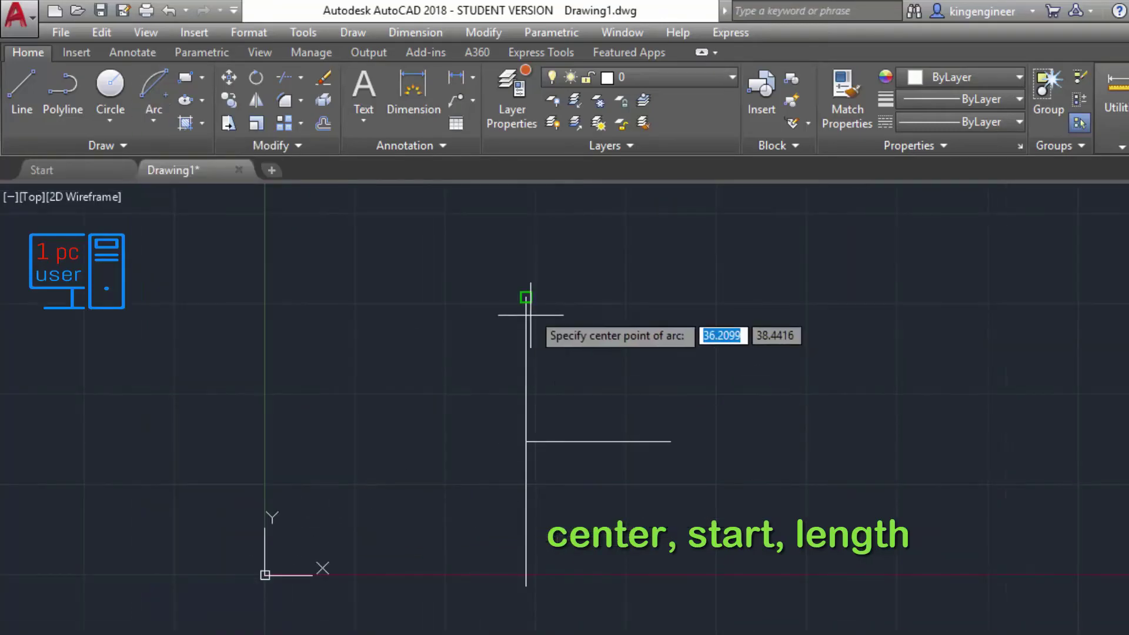
left_click(526, 441)
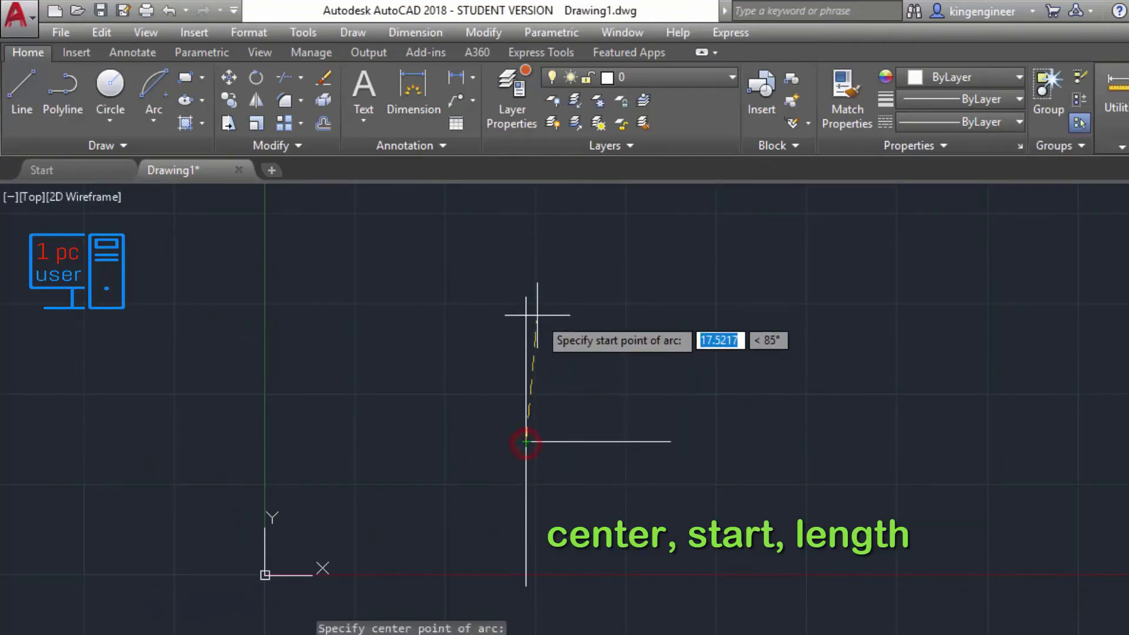
left_click(526, 297)
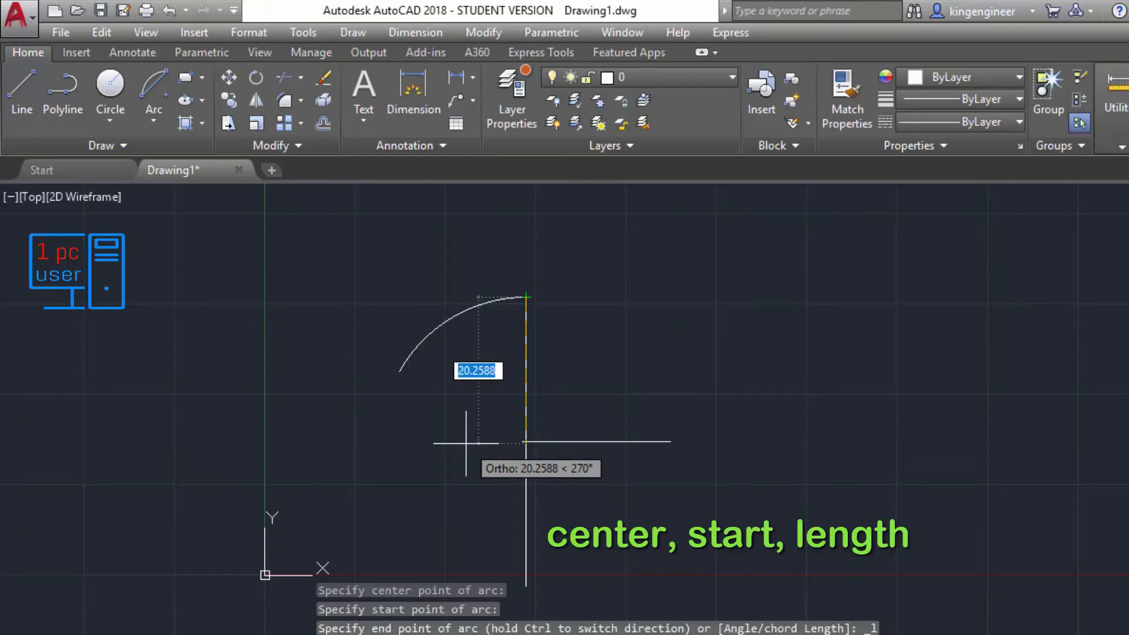
Step: Try to give the arc a chord length of 70
type("70")
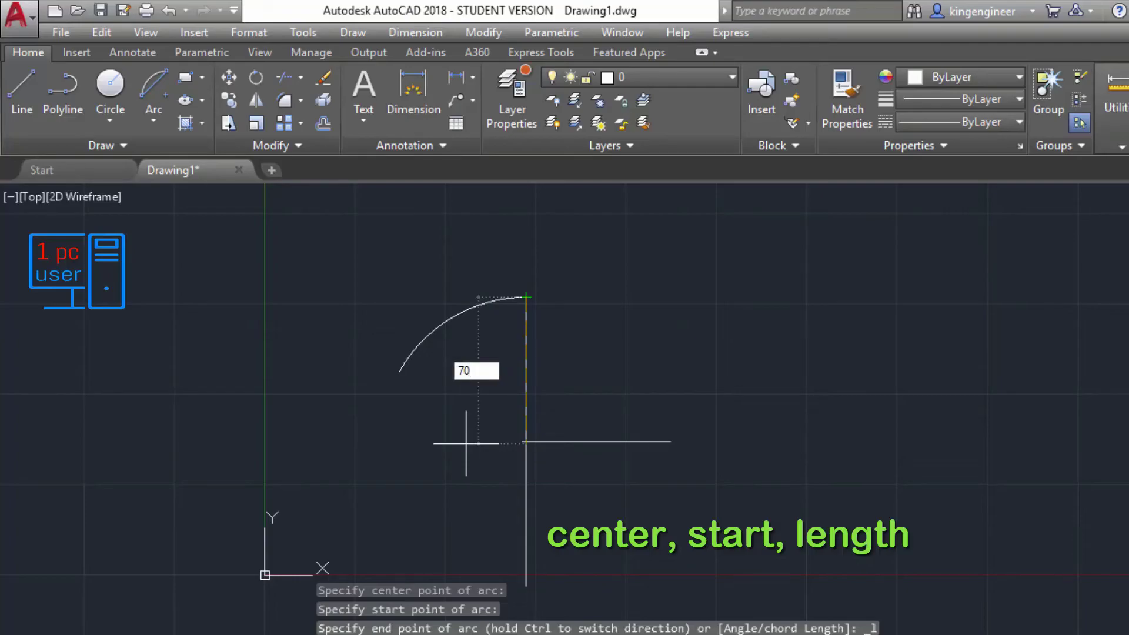
key("Return")
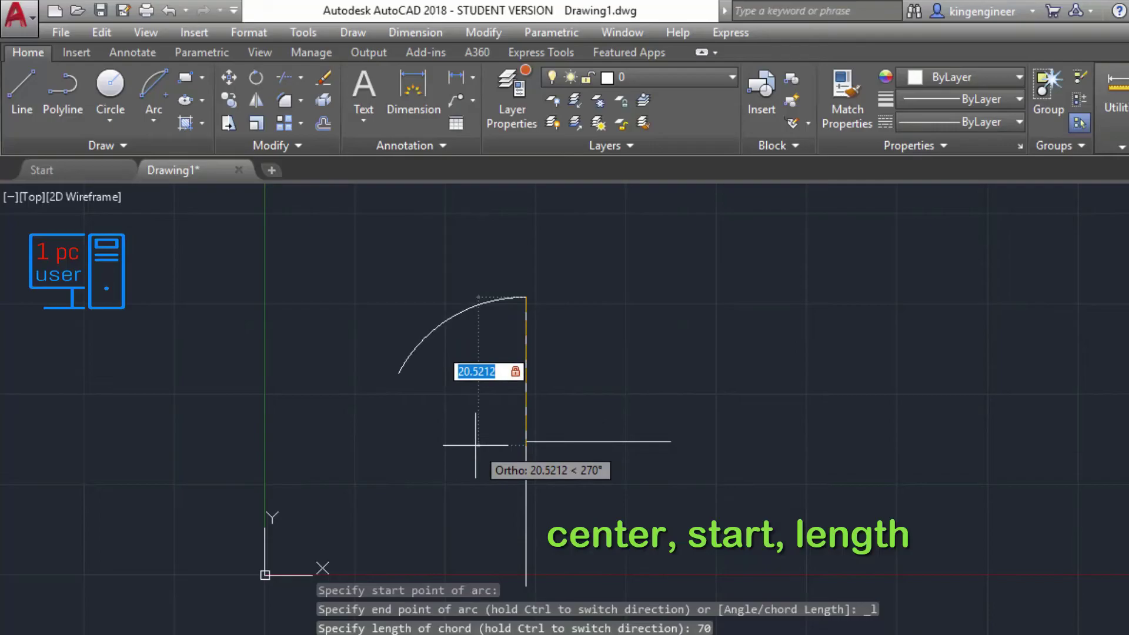
type("70")
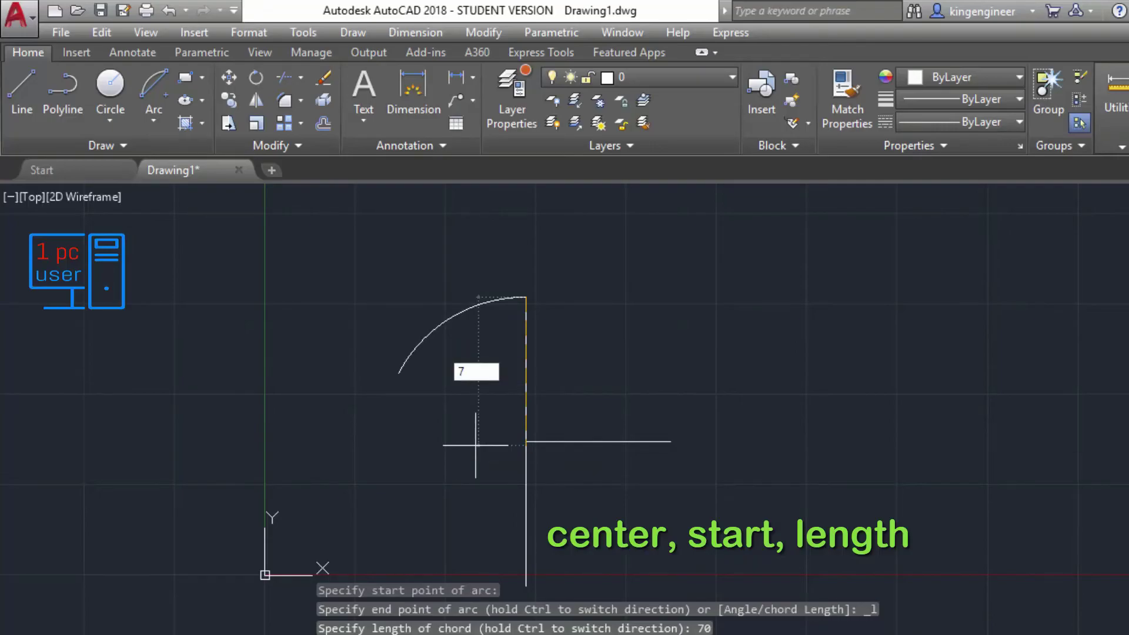
key("BackSpace")
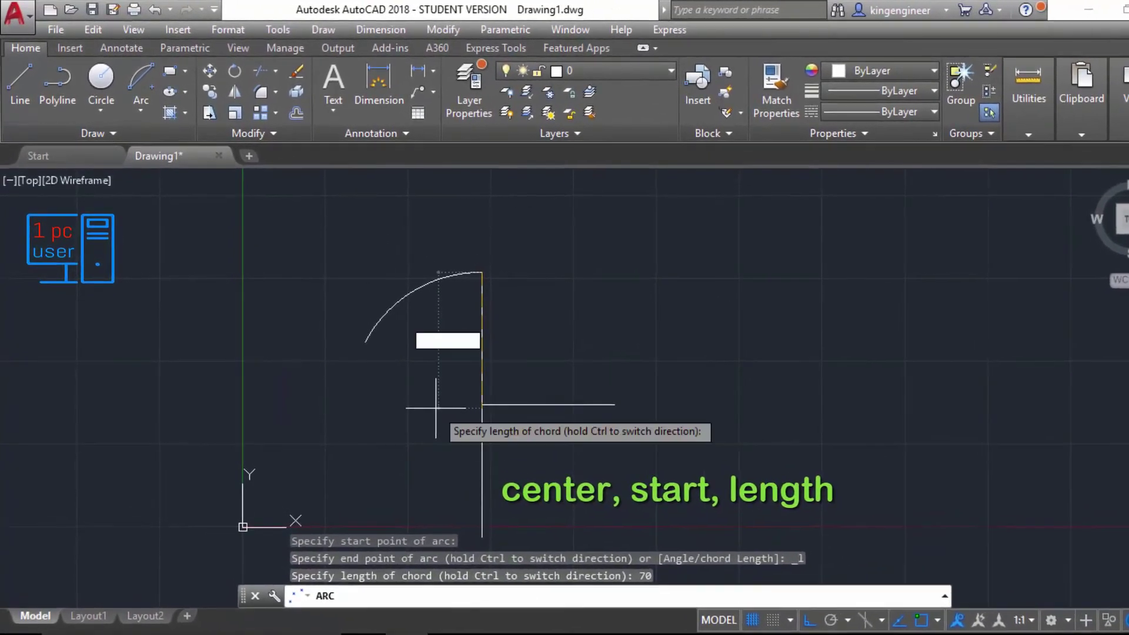
key("Return")
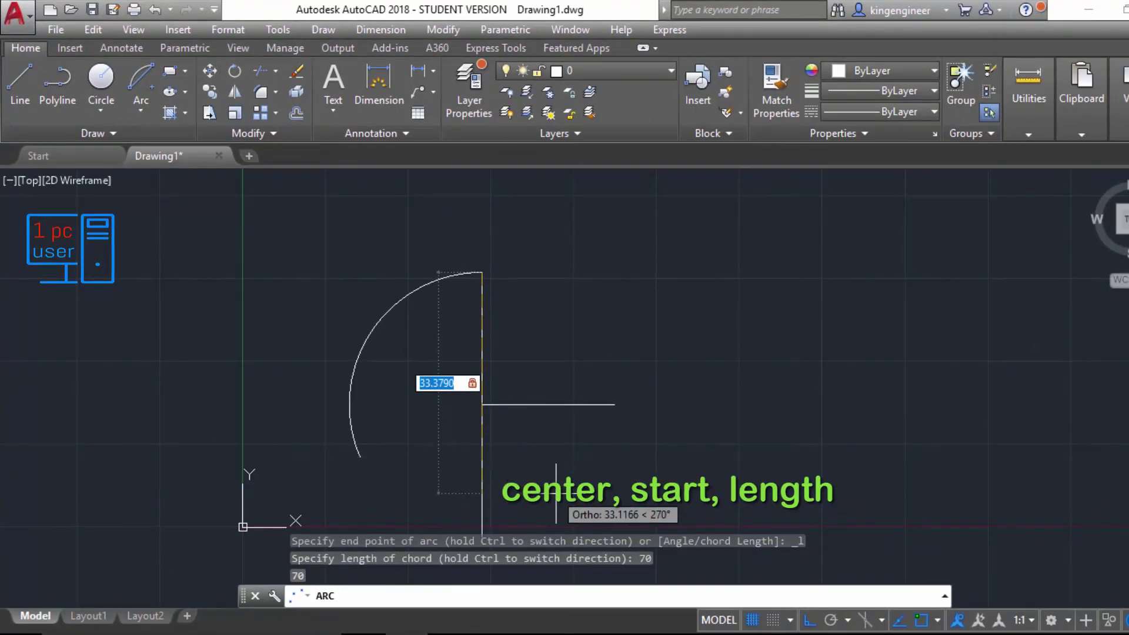
Step: Turn off object snap and finish the arc by picking a shorter chord length freehand
left_click(921, 620)
left_click(356, 341)
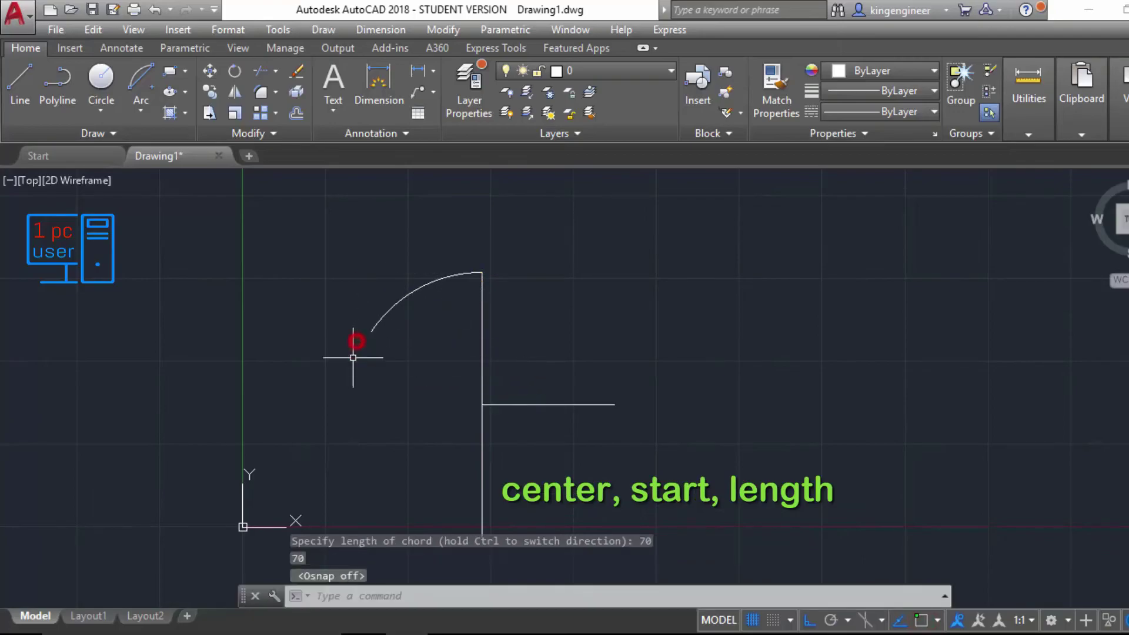
Step: Erase the vertical line that extends below the L's corner
left_click(482, 448)
key("Delete")
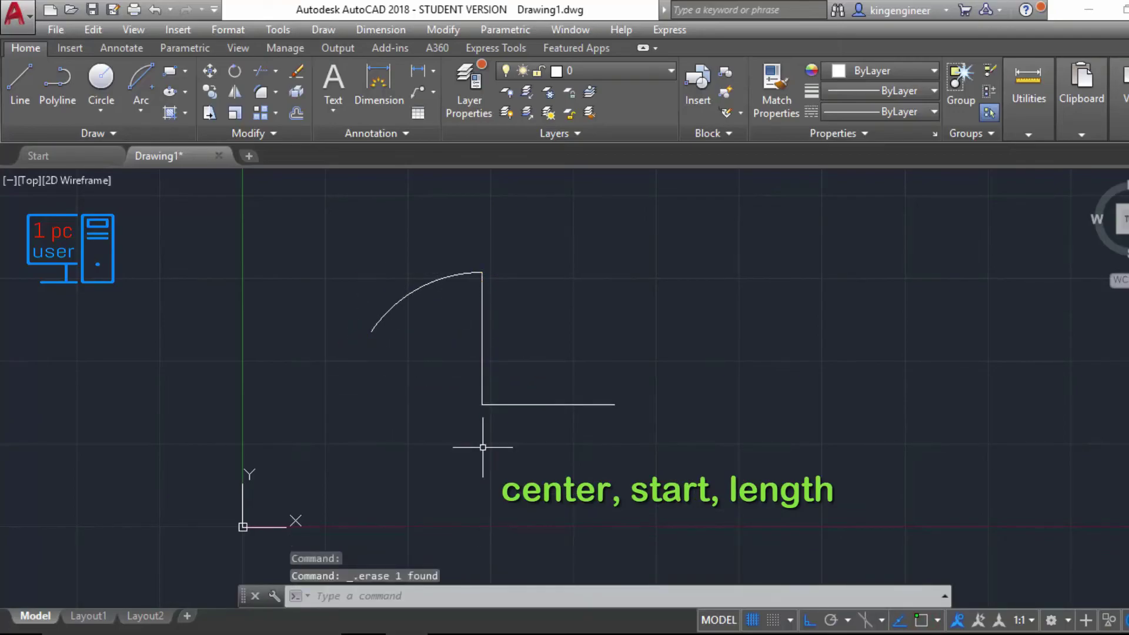
Step: Erase the existing arc and start a new Center, Start, Length arc with its center at the L's corner
left_click(411, 298)
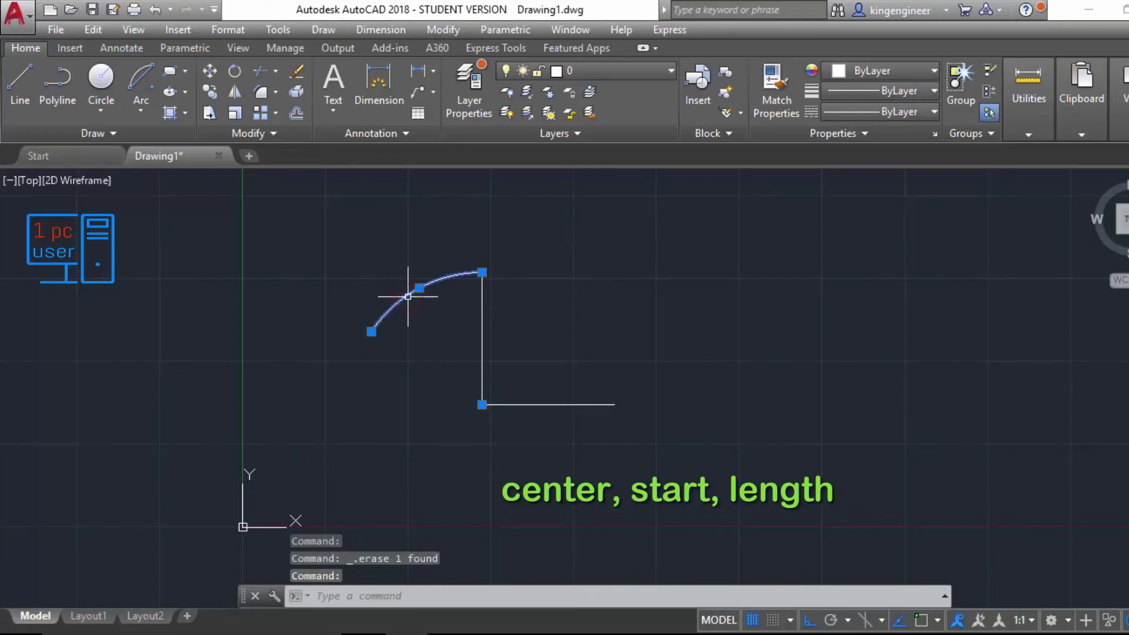
key("Delete")
left_click(140, 112)
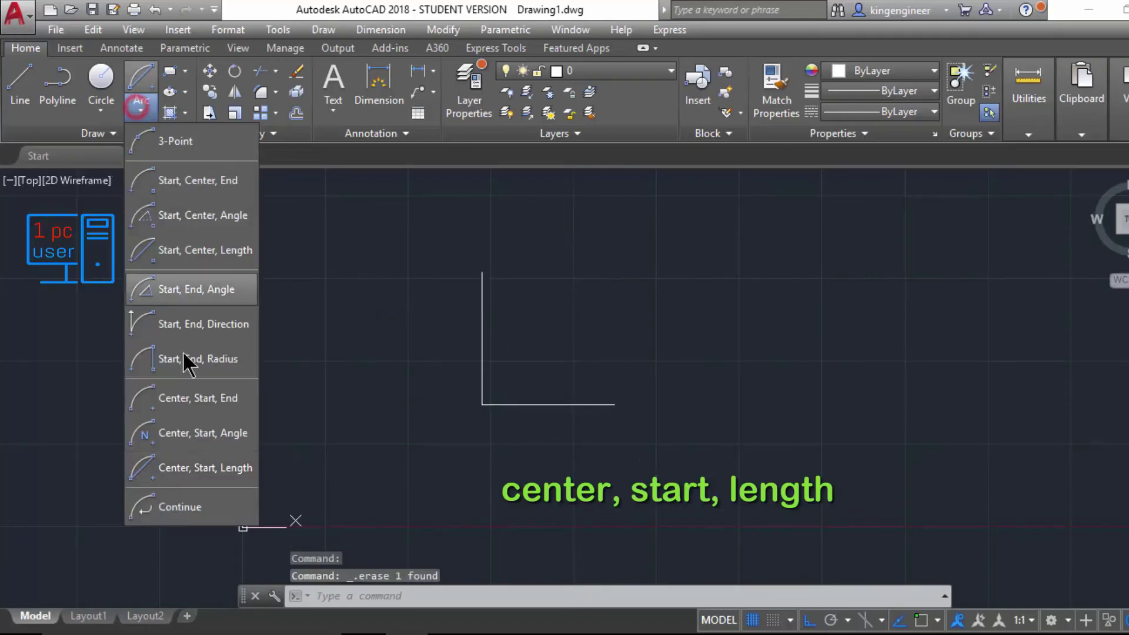
left_click(191, 465)
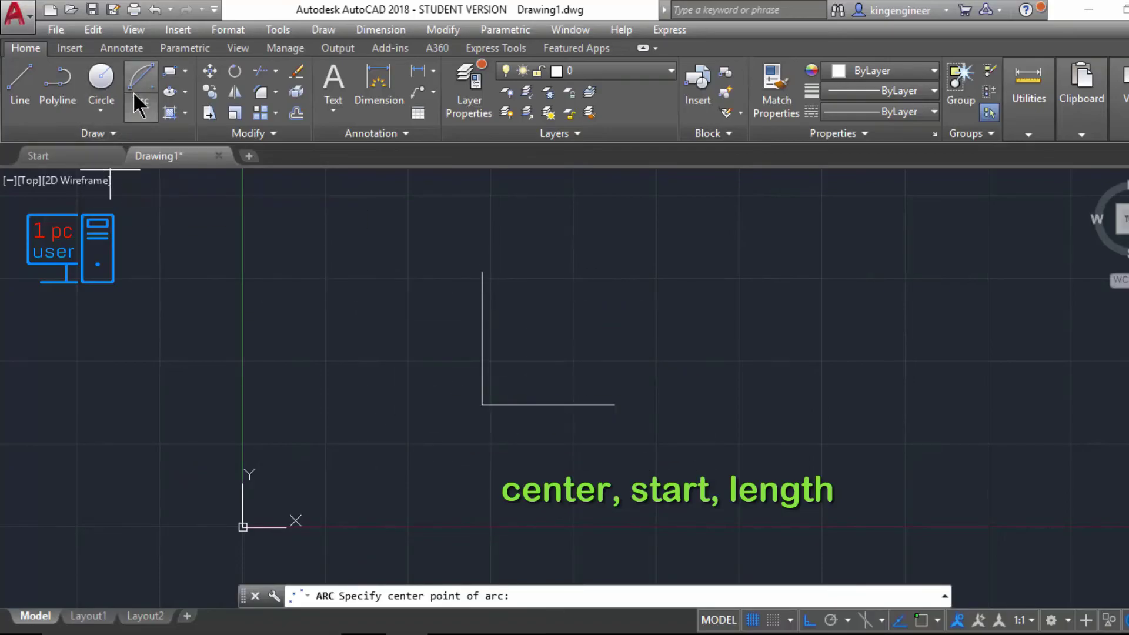
left_click(141, 110)
left_click(202, 468)
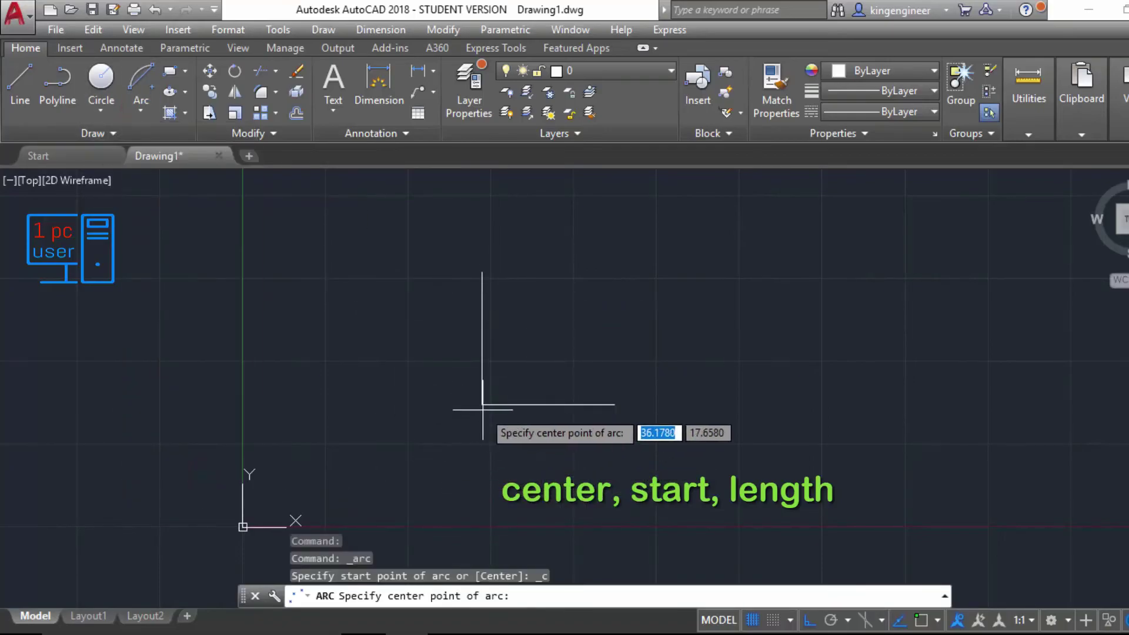
scroll(470, 402, "up", 3)
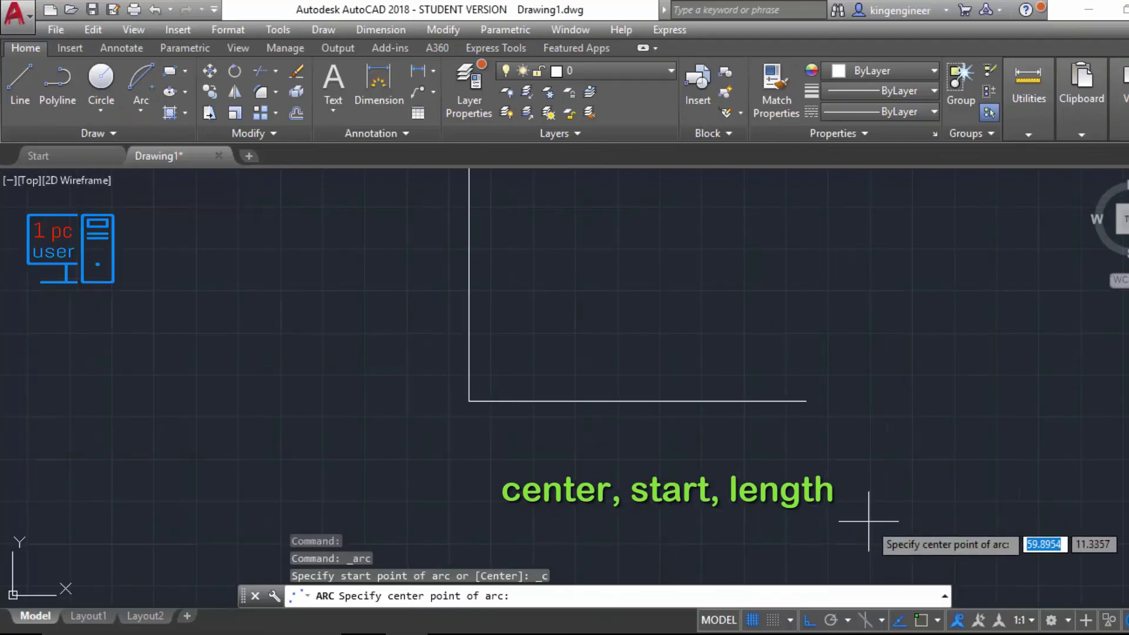
left_click(469, 401)
Step: Start the arc at the vertical line's upper end and finish it with a chord length of 40
scroll(378, 420, "down", 2)
scroll(378, 412, "down", 1)
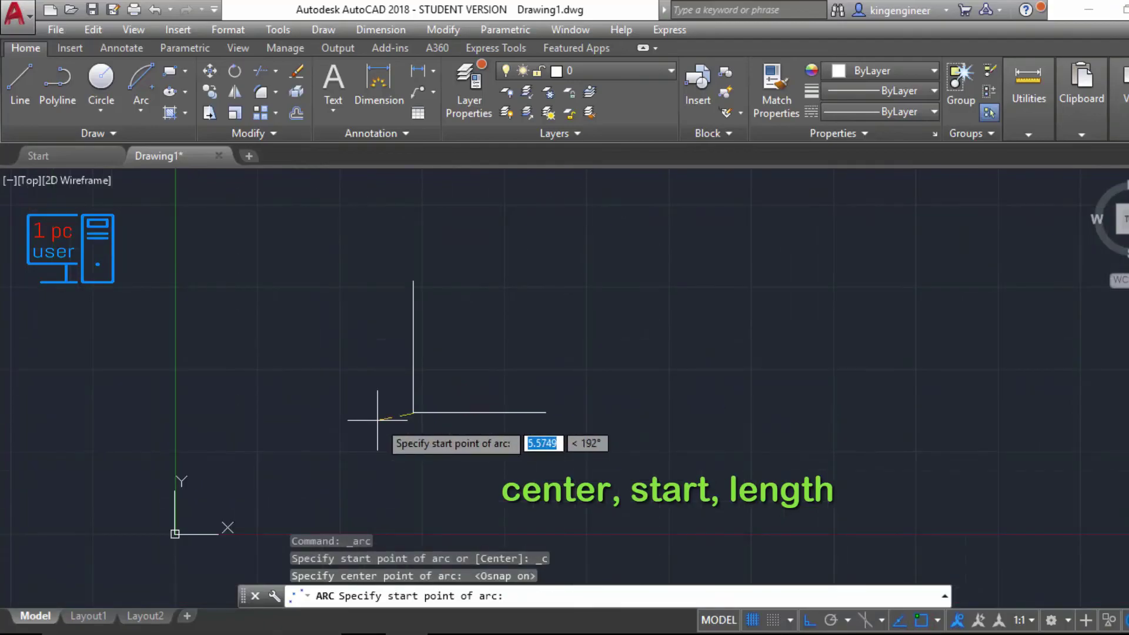
left_click(413, 285)
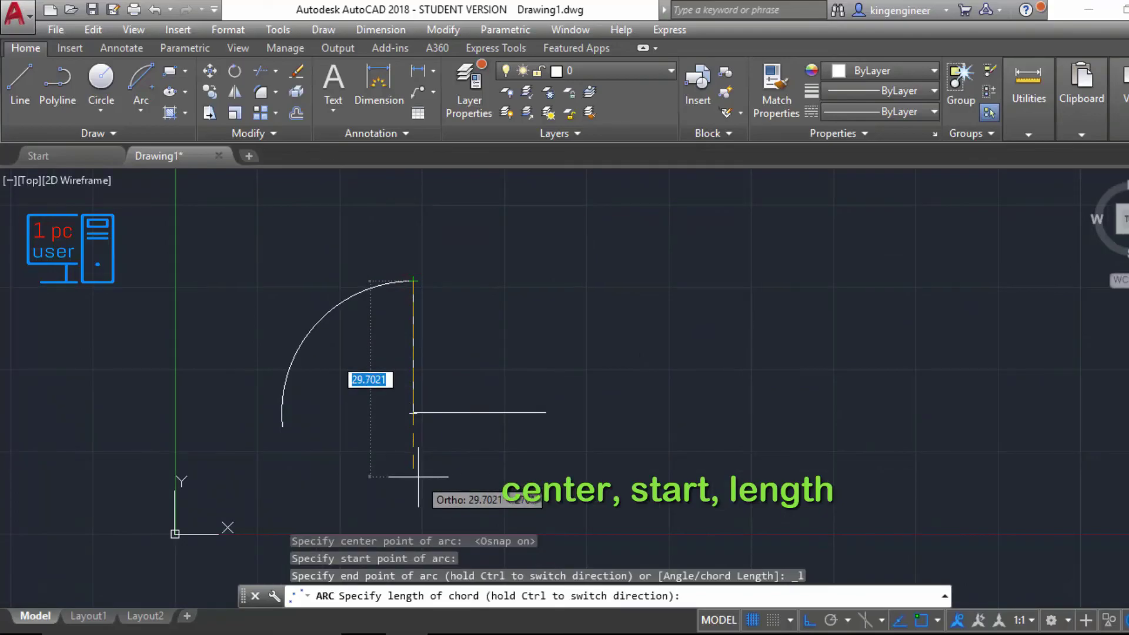
type("40")
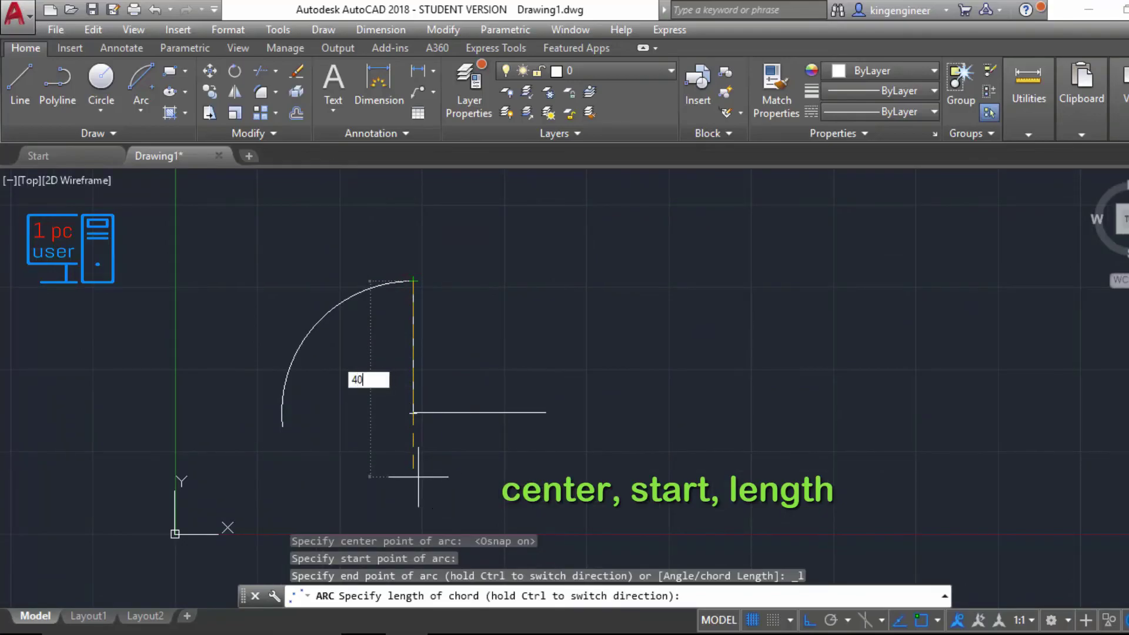
key("Return")
Step: Add a vertical linear dimension between the arc's two endpoints, placed on the open side of the arc
scroll(480, 454, "down", 1)
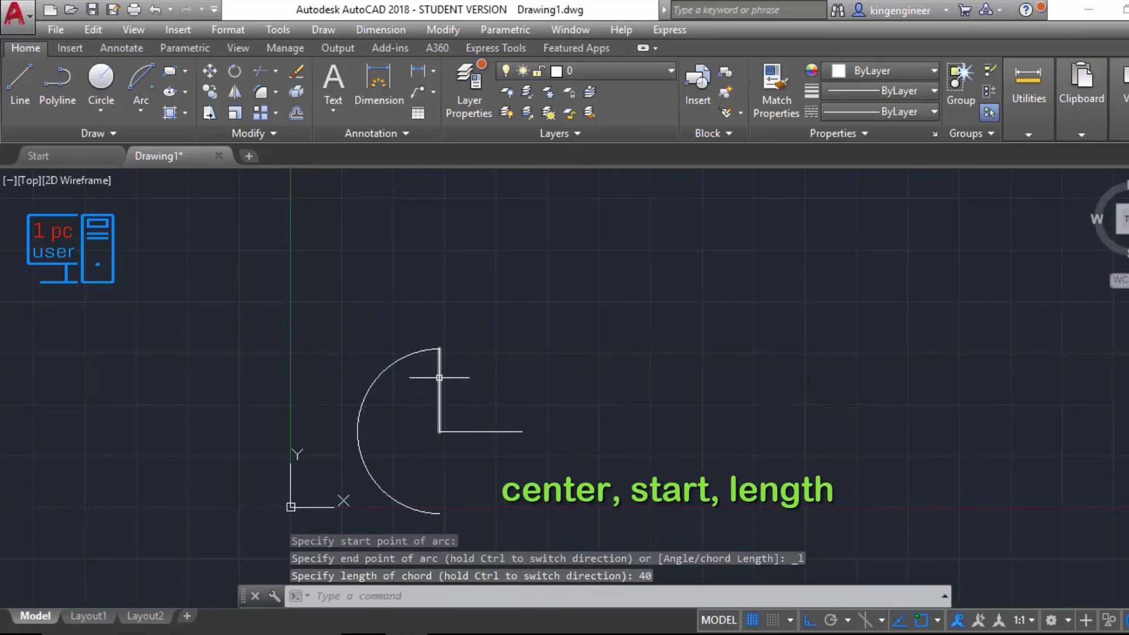
left_click(386, 30)
left_click(669, 418)
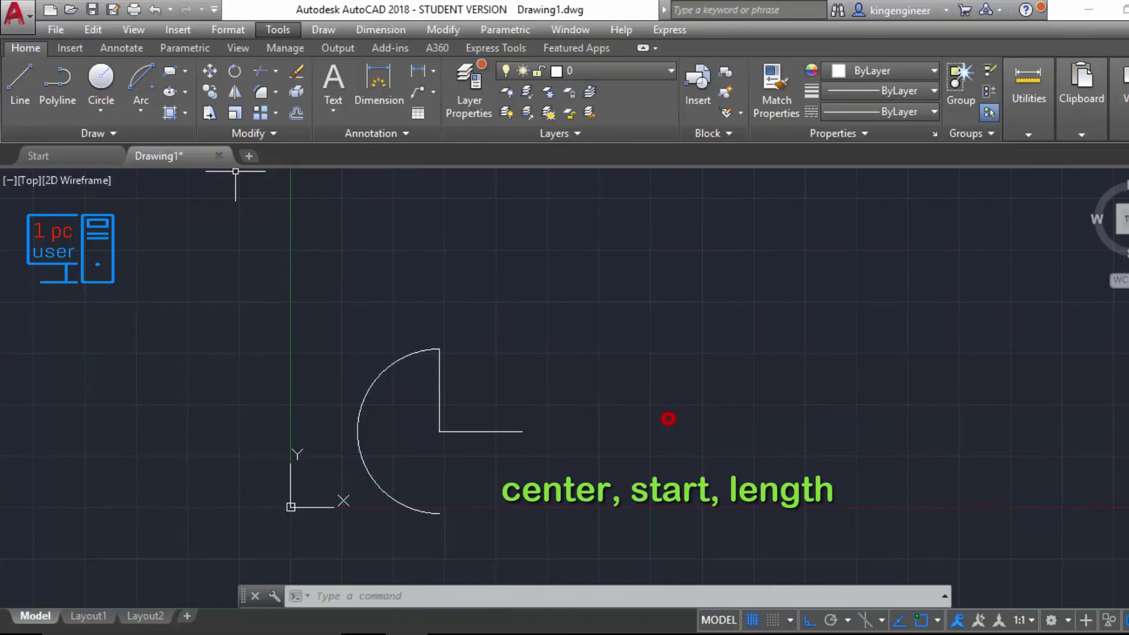
left_click(365, 228)
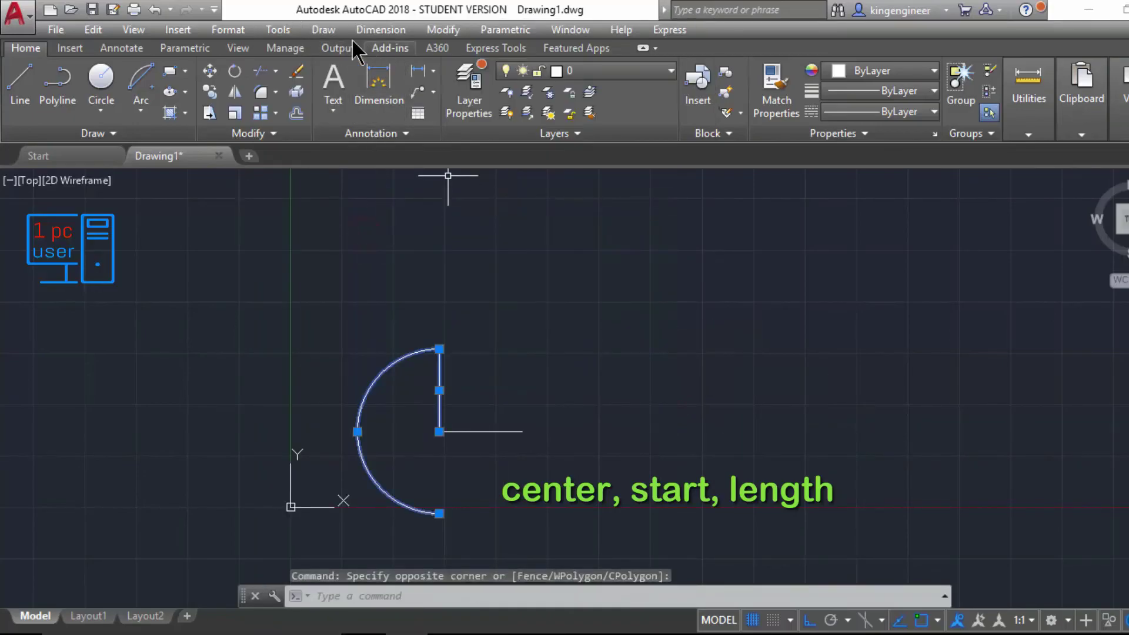
left_click(382, 33)
left_click(421, 81)
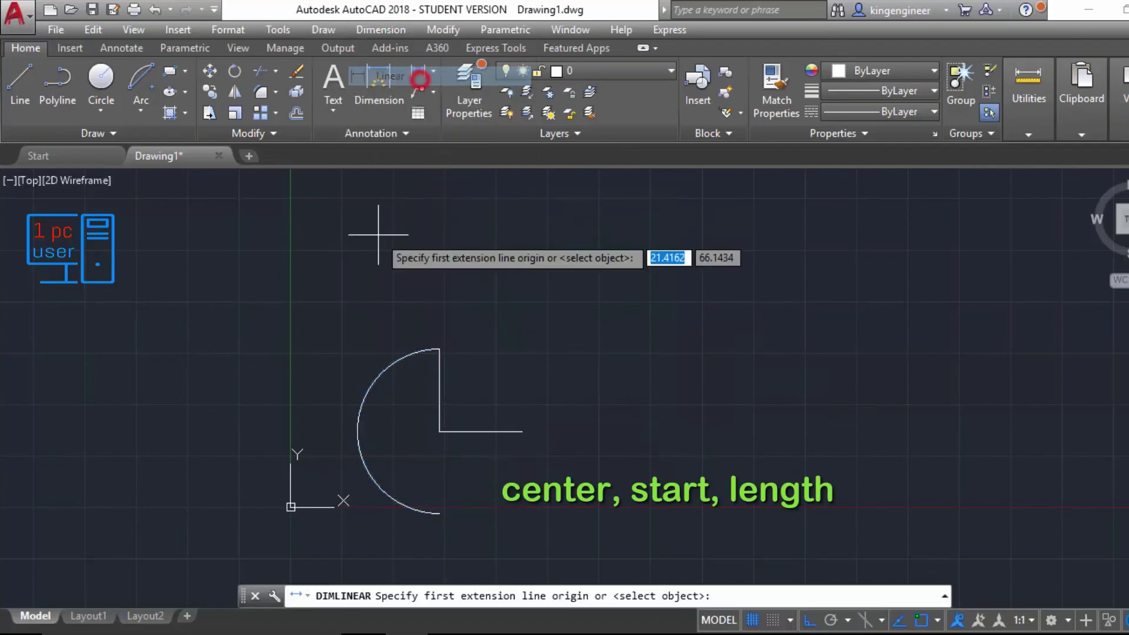
left_click(440, 349)
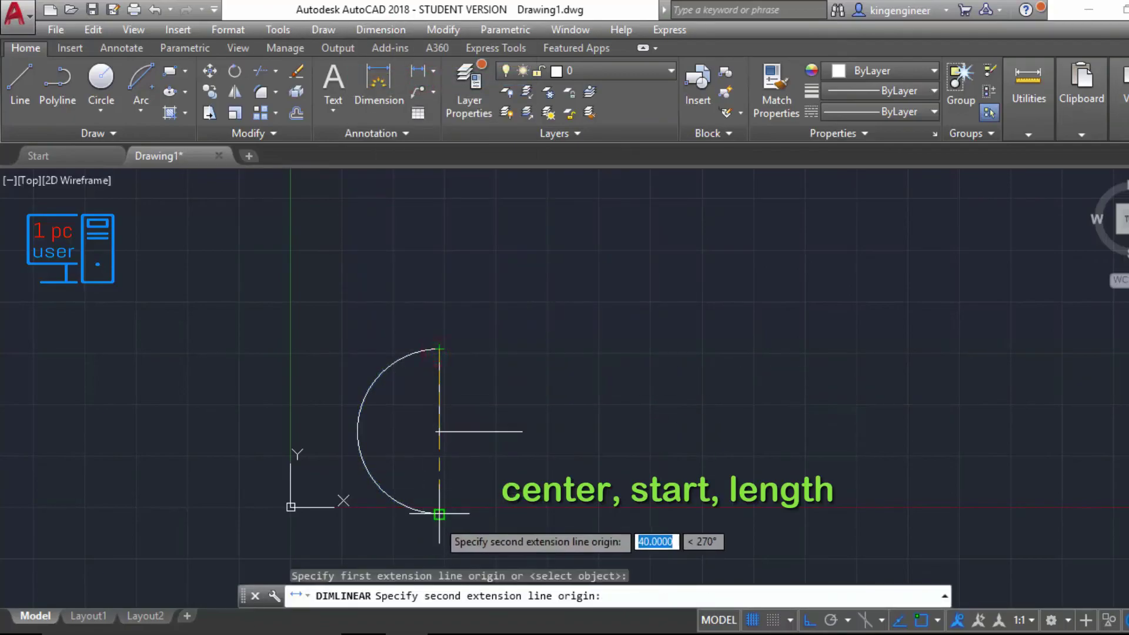
left_click(438, 514)
left_click(493, 501)
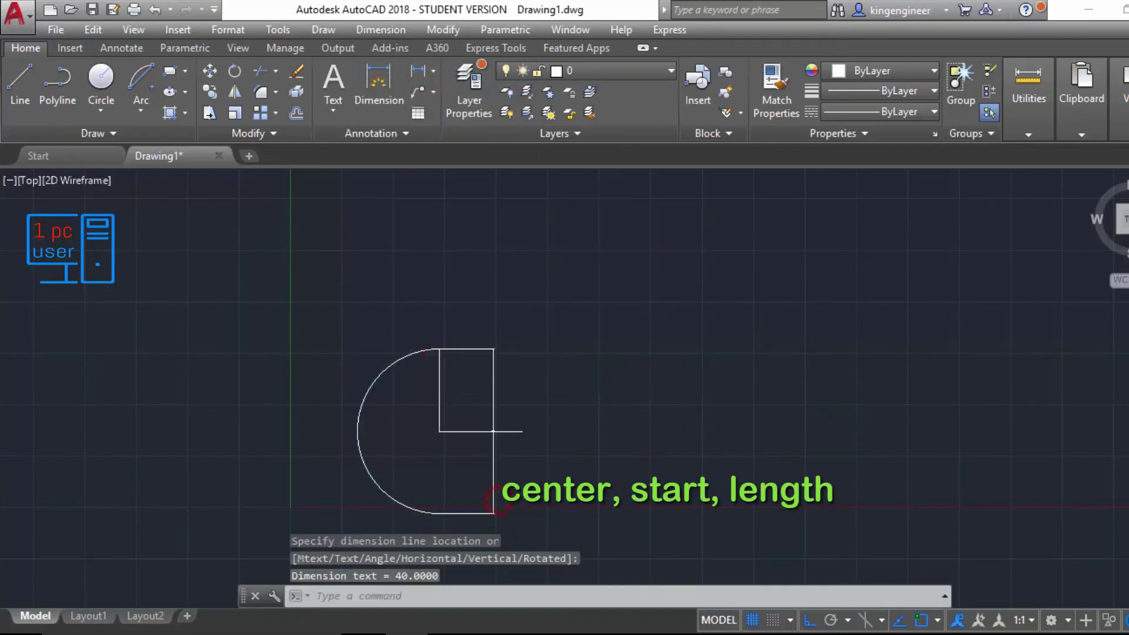
scroll(499, 431, "up", 5)
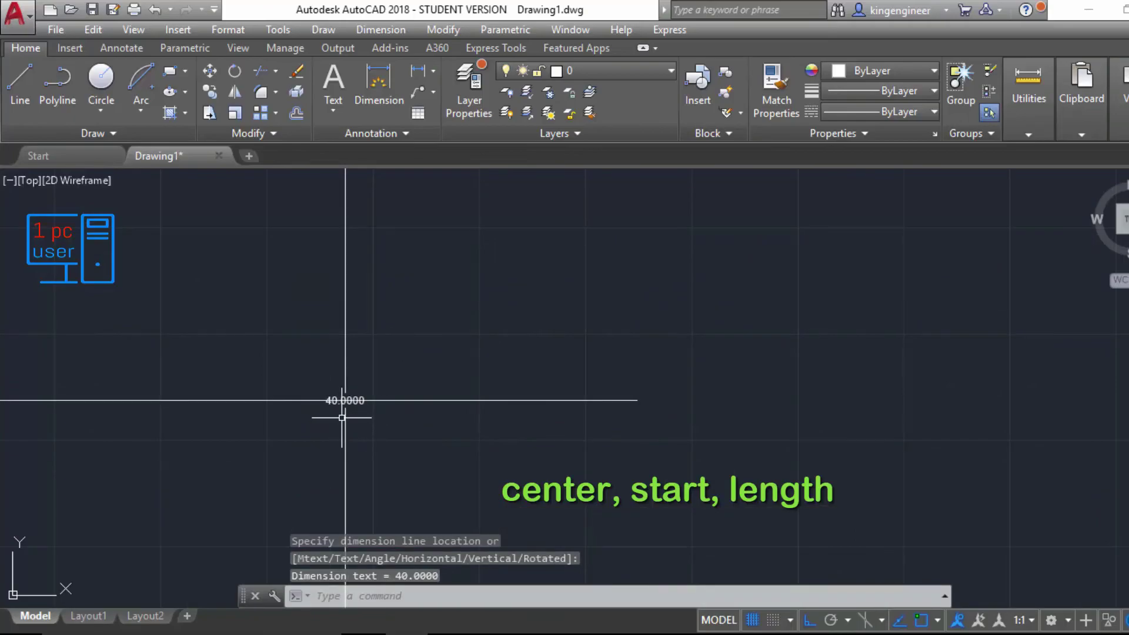
Step: Show the available arc construction methods
left_click(140, 109)
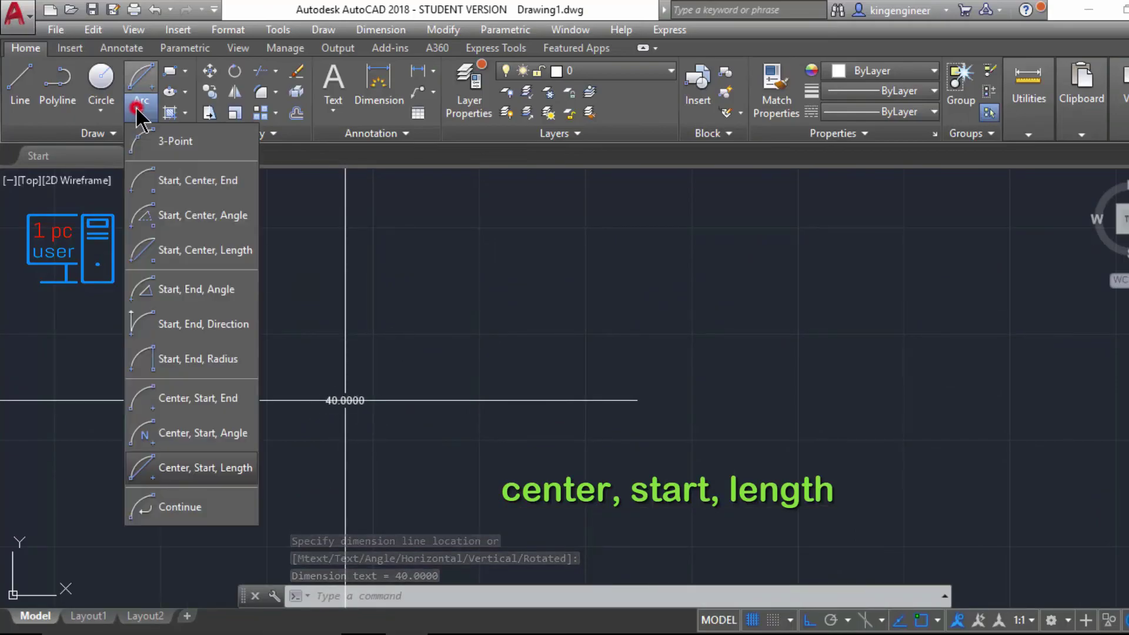